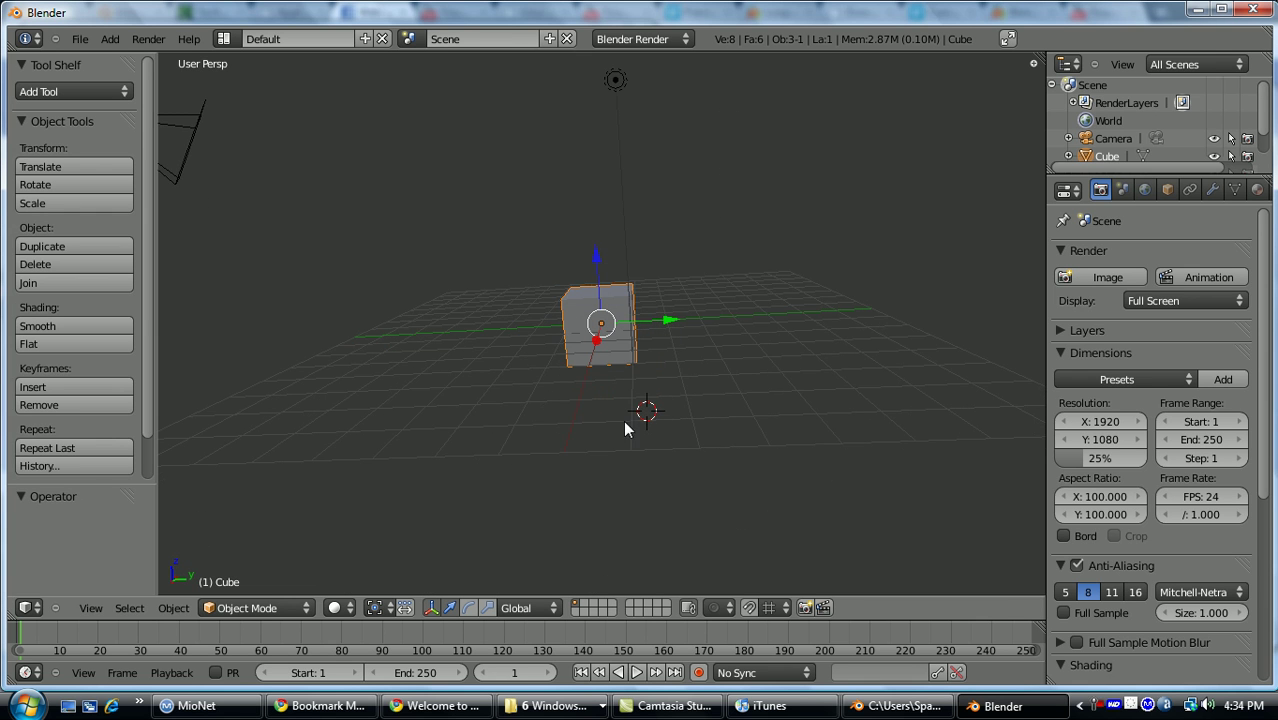
Add a cube mesh at the 3D cursor and delete it again.
middle_drag(625, 430, 635, 405)
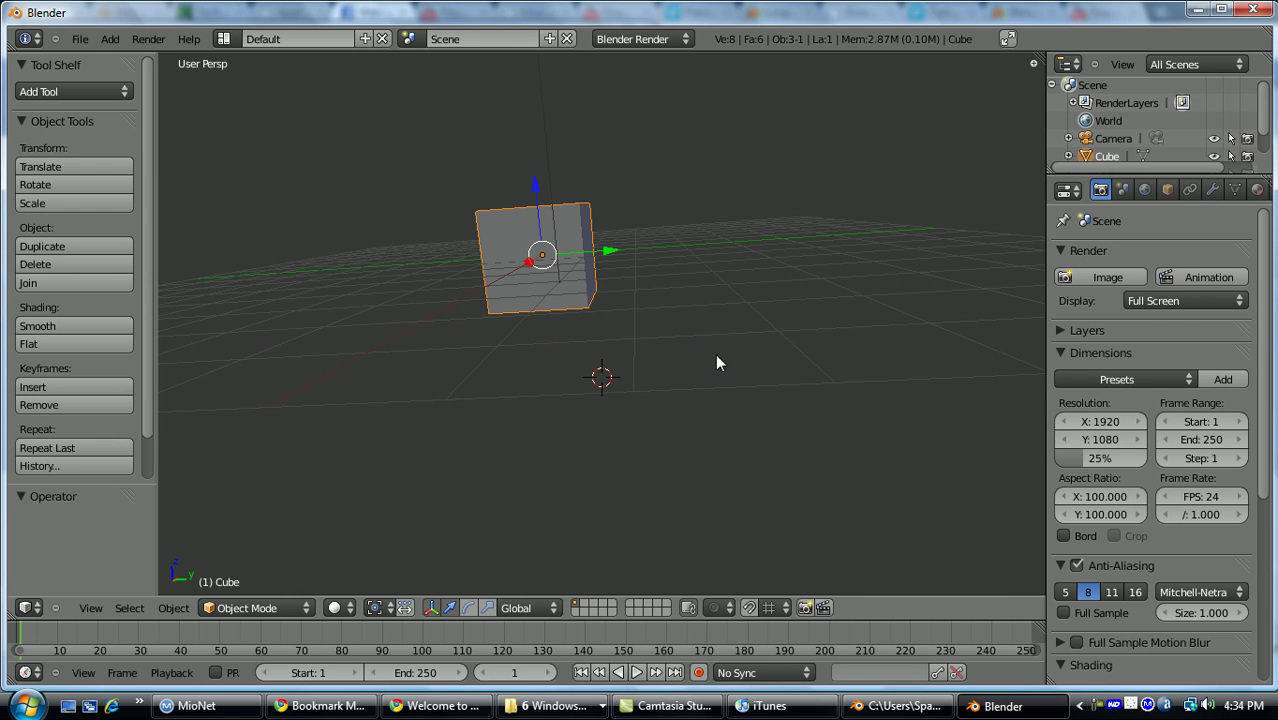
key(shift+a)
mouse_move(702, 339)
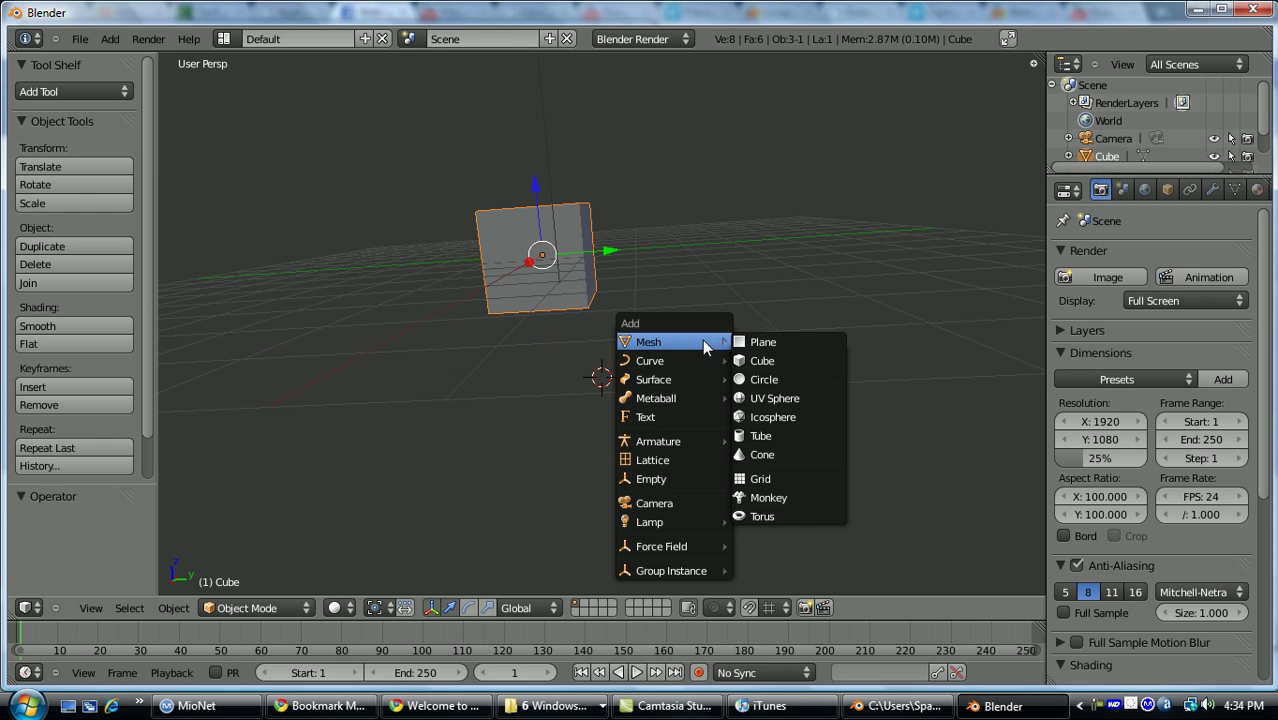
click(755, 361)
key(x)
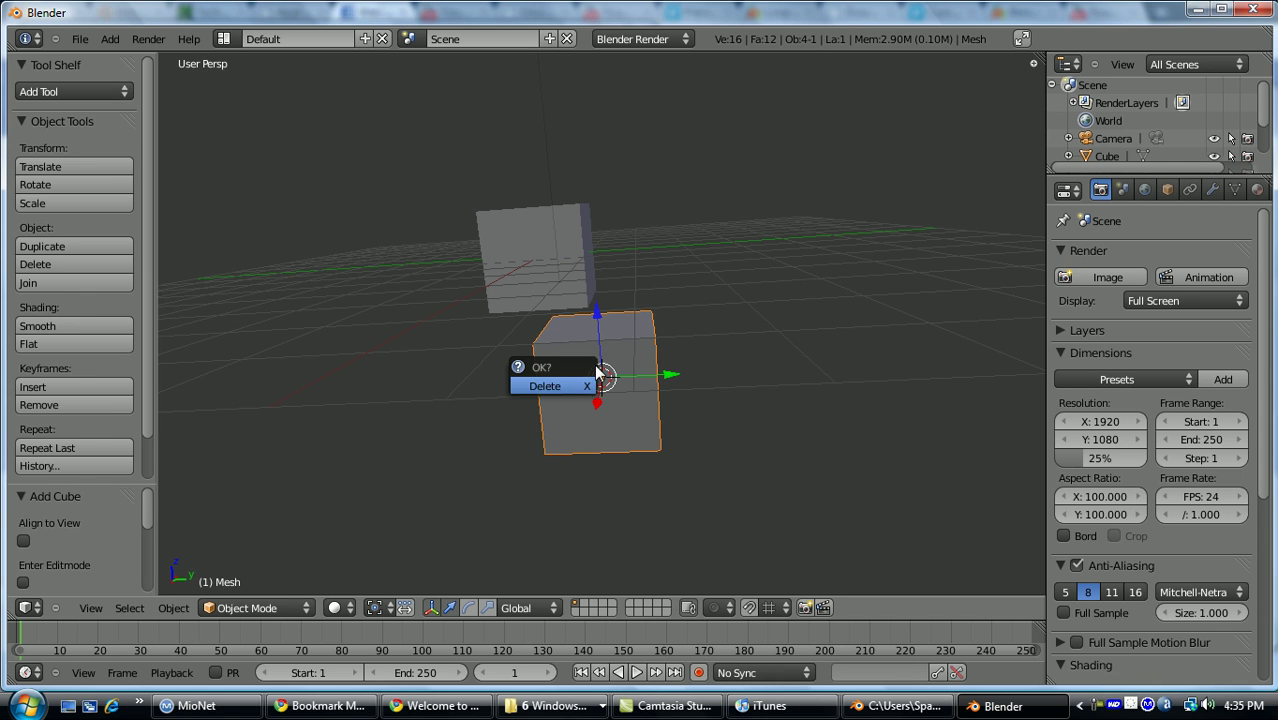
click(600, 381)
Set the pivot point to the 3D cursor for the original cube and try rotating the cube around it.
right_click(576, 277)
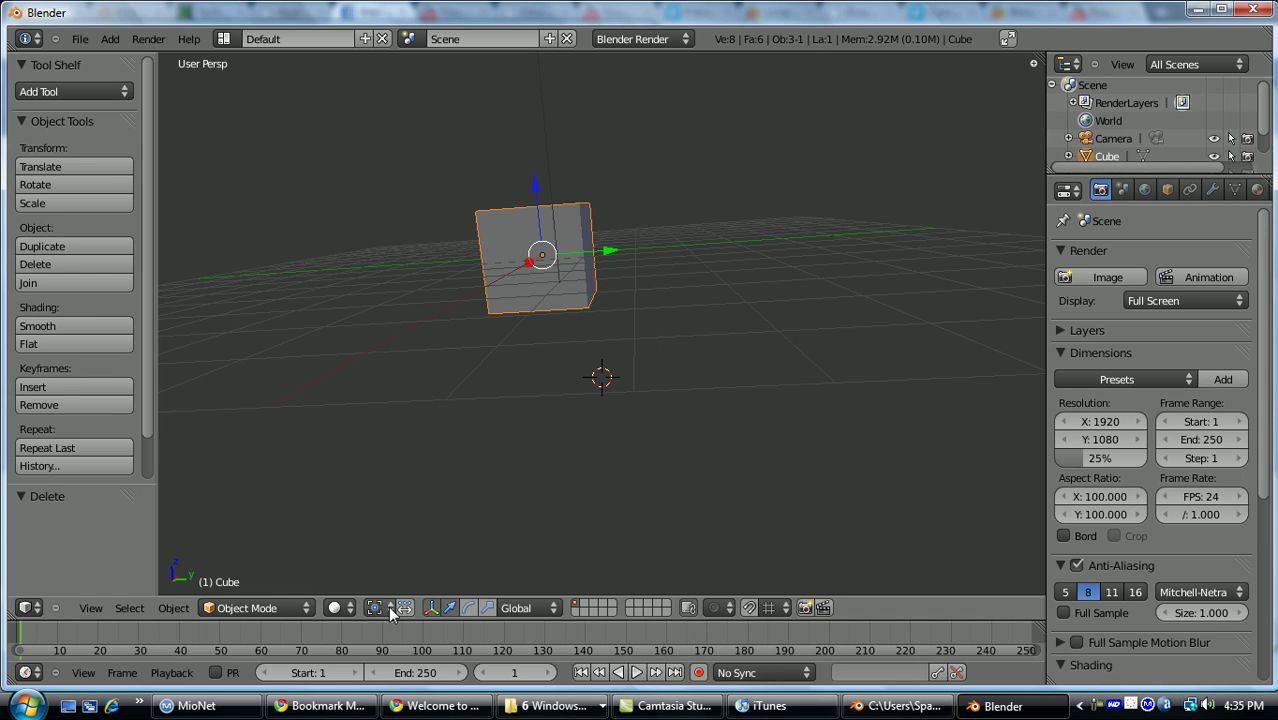
click(347, 609)
click(447, 569)
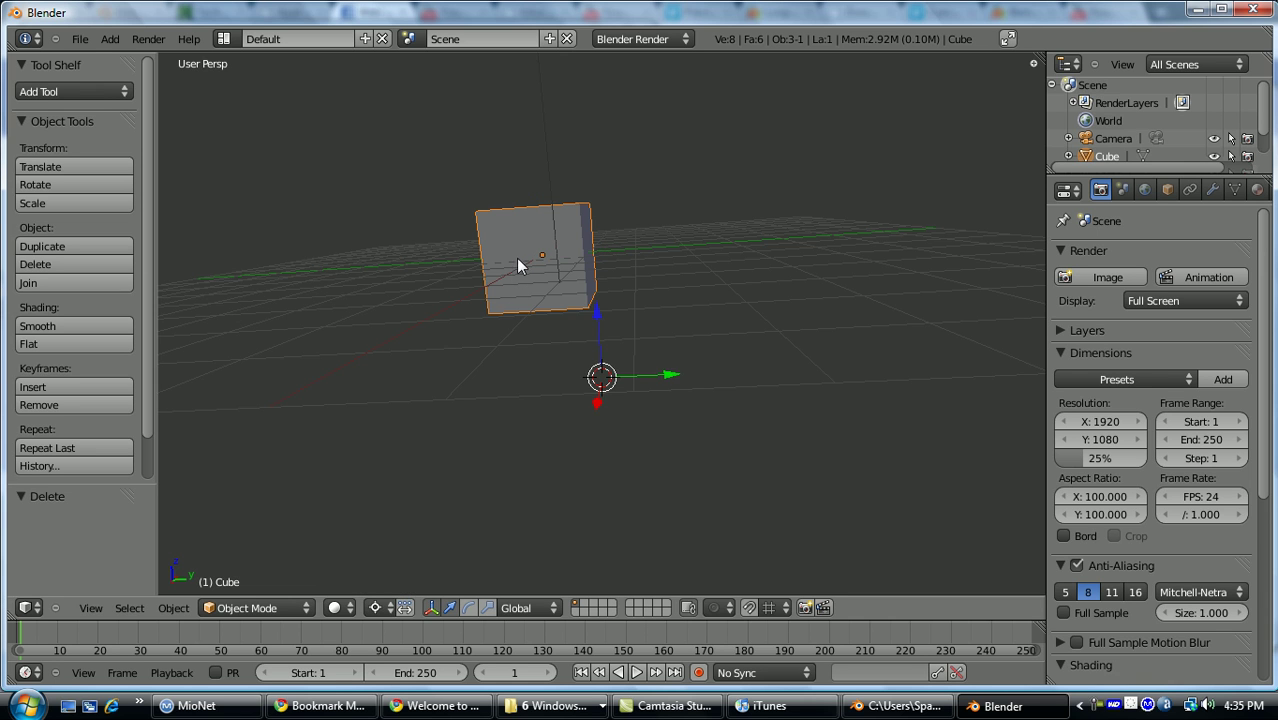
key(r)
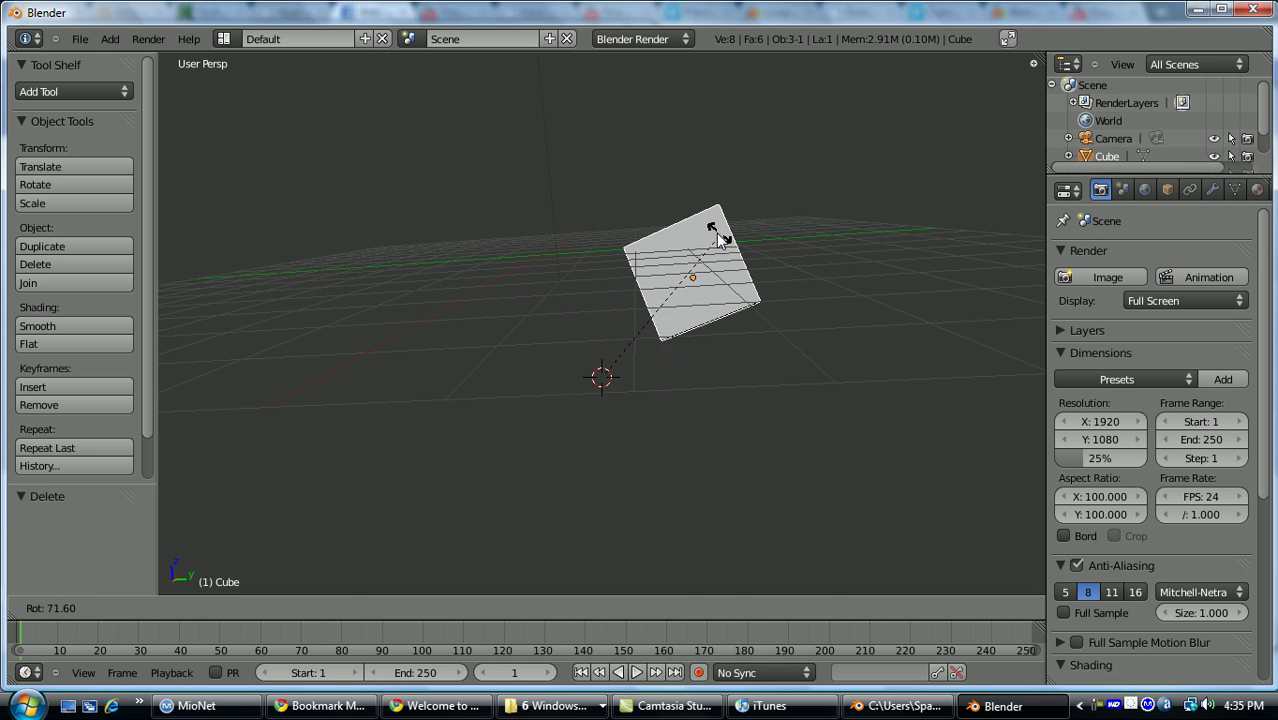
click(437, 249)
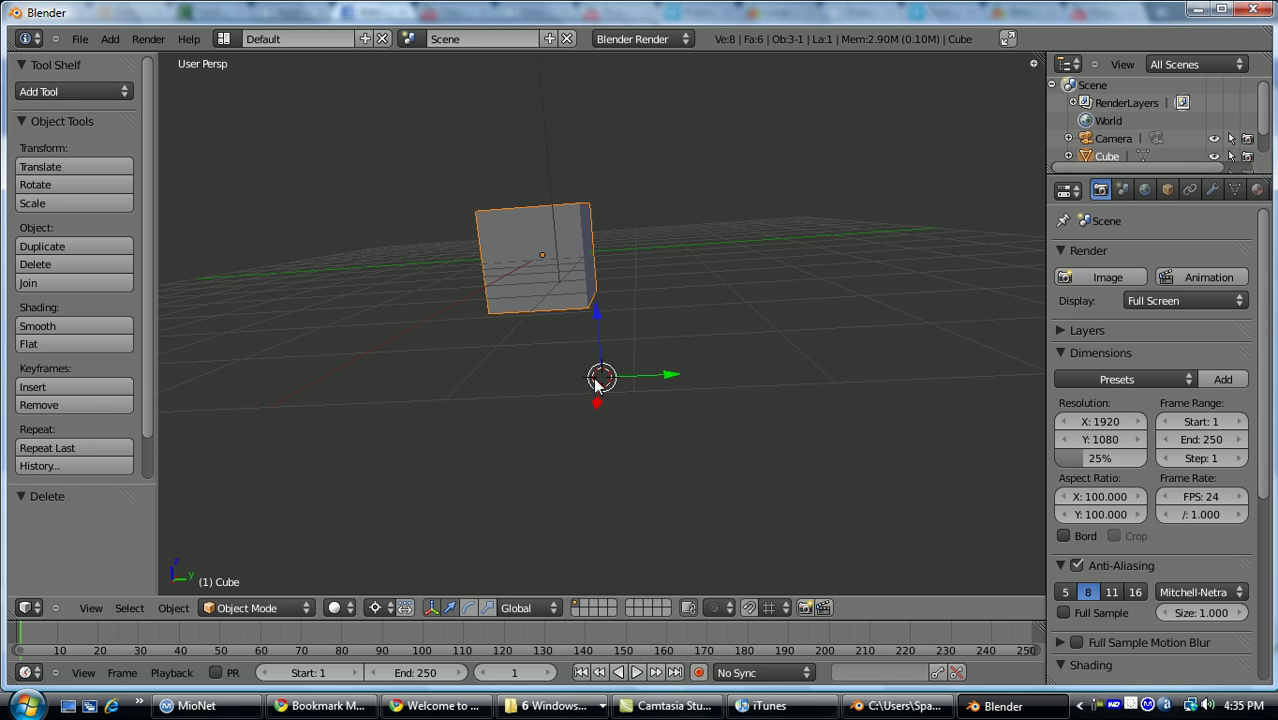
Add the Set Origin tool to the Tool Shelf and use it to set the cube's origin to the 3D cursor.
click(50, 89)
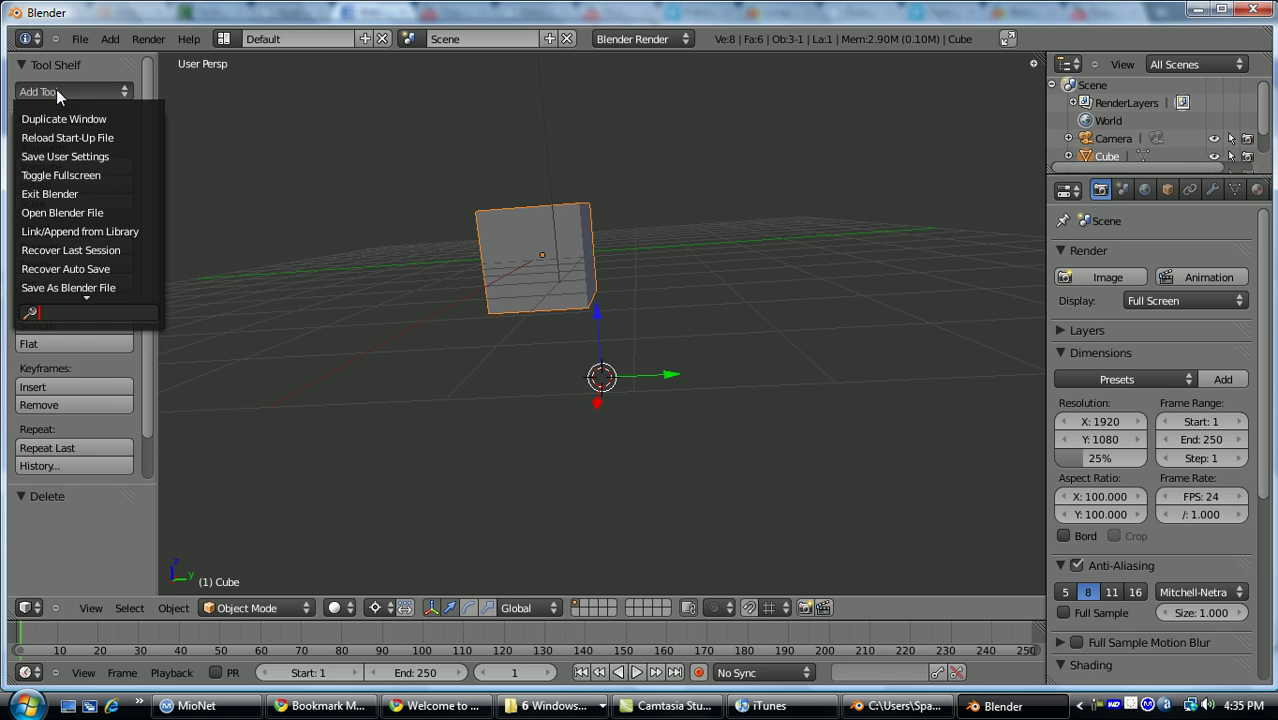
text(origi)
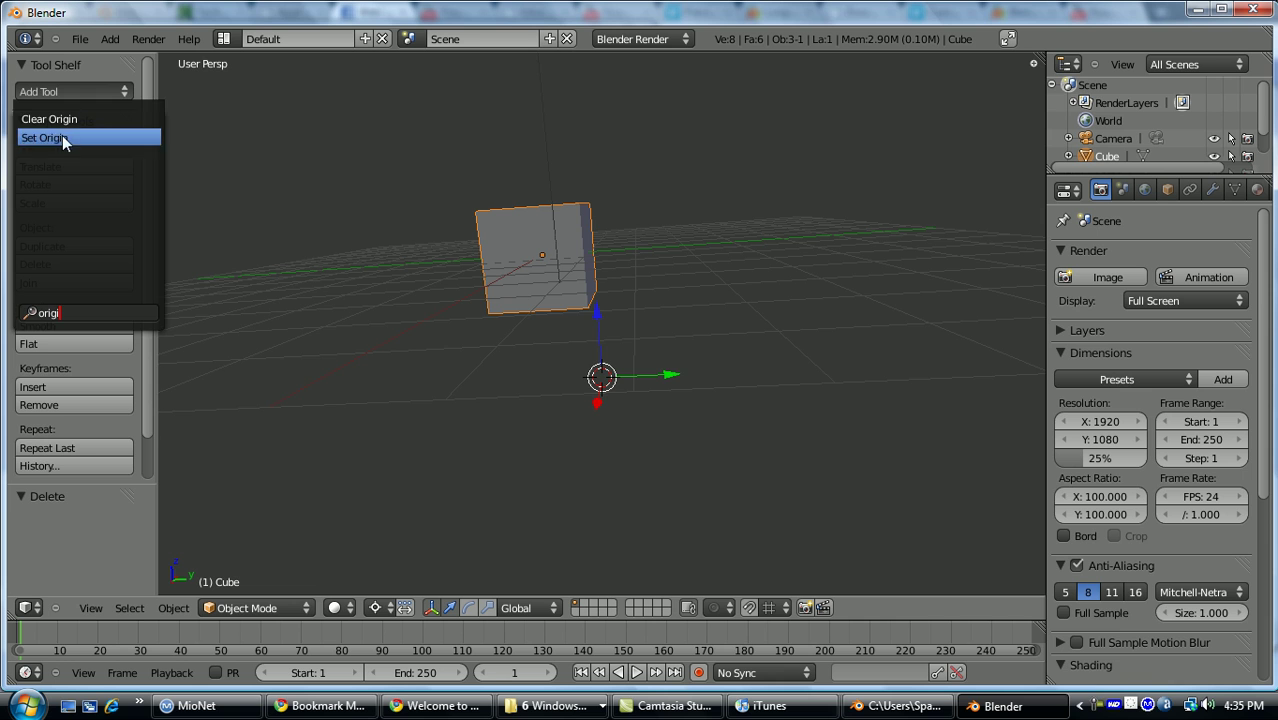
click(61, 137)
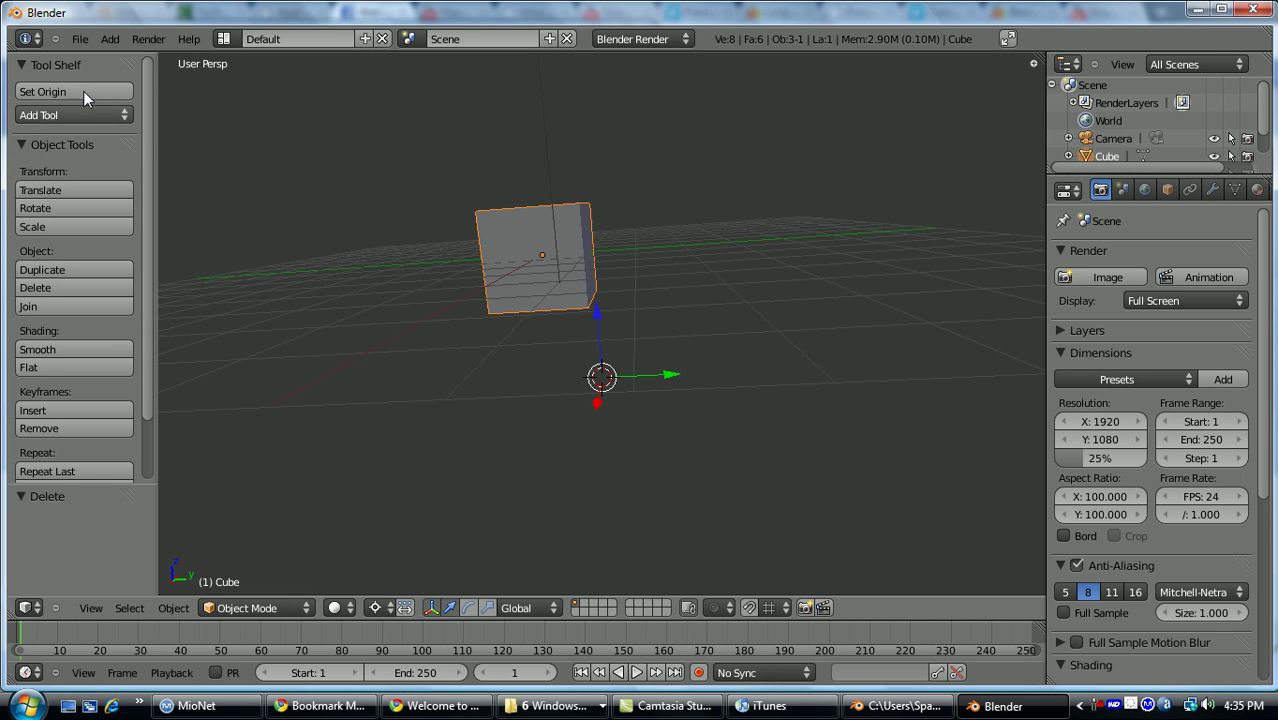
click(83, 92)
click(116, 134)
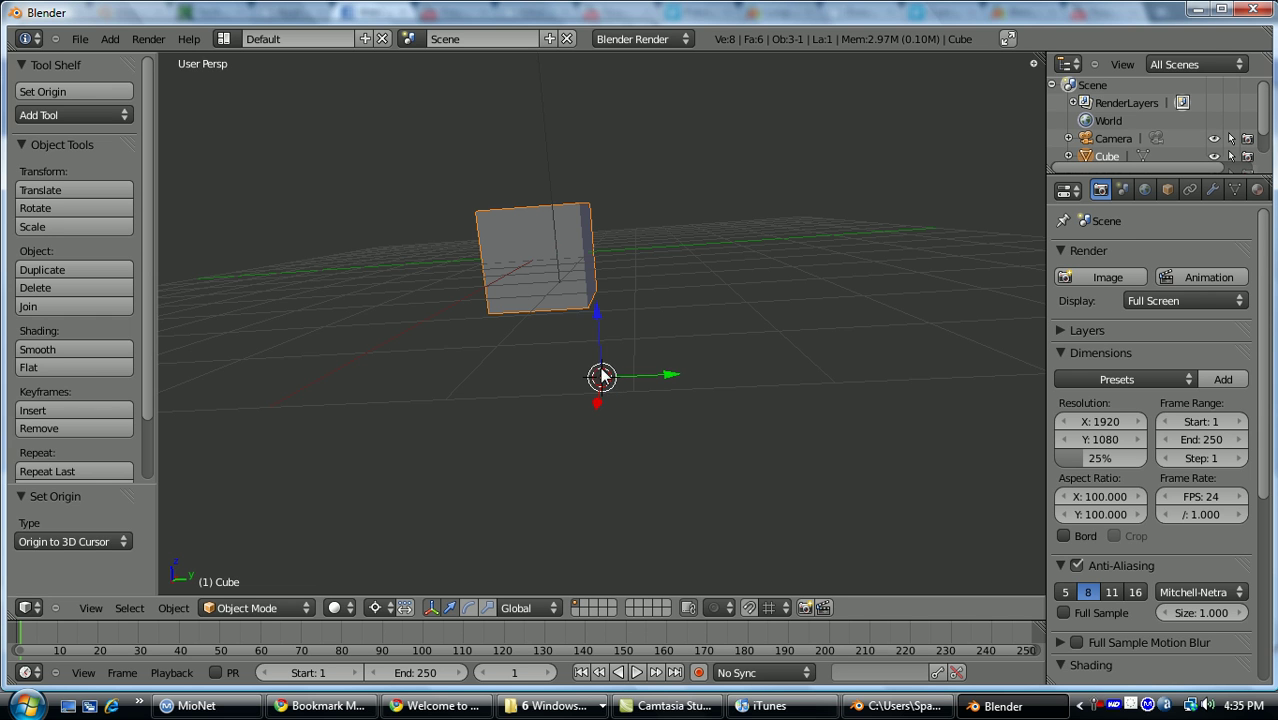
Place the 3D cursor in empty space beside the cube and show the viewport's transform properties.
middle_drag(601, 372, 585, 416)
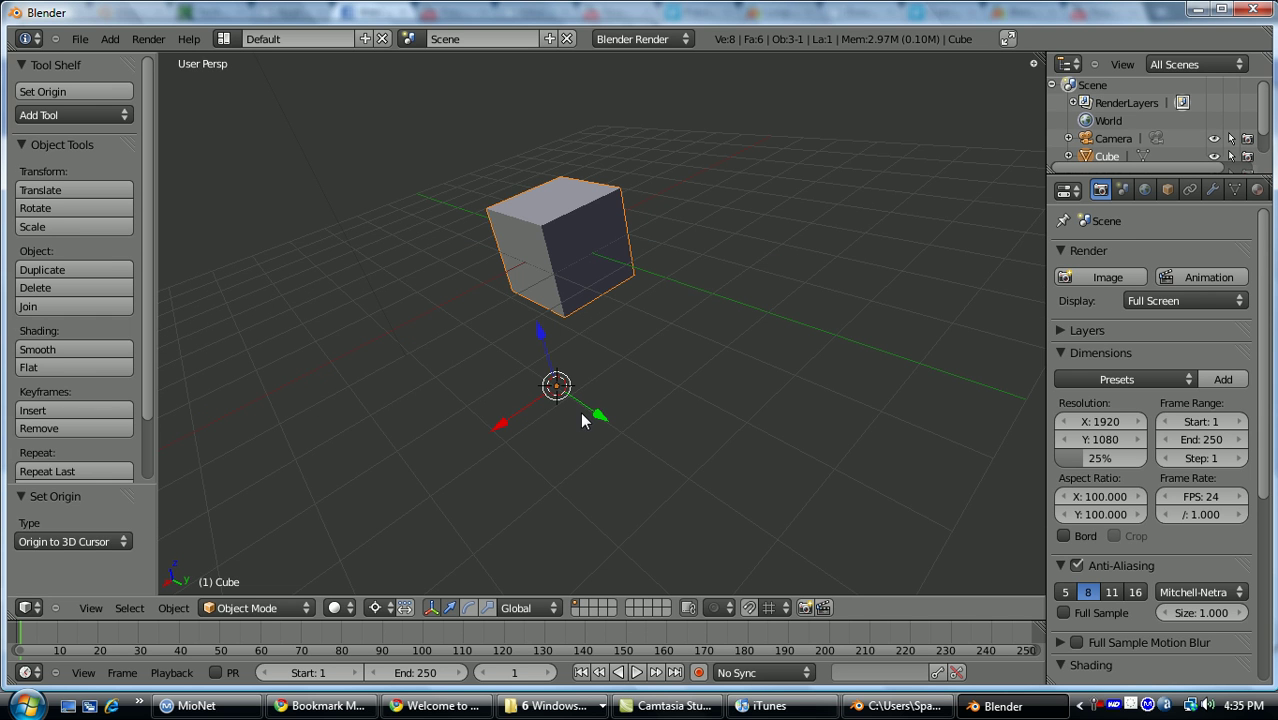
click(763, 248)
key(n)
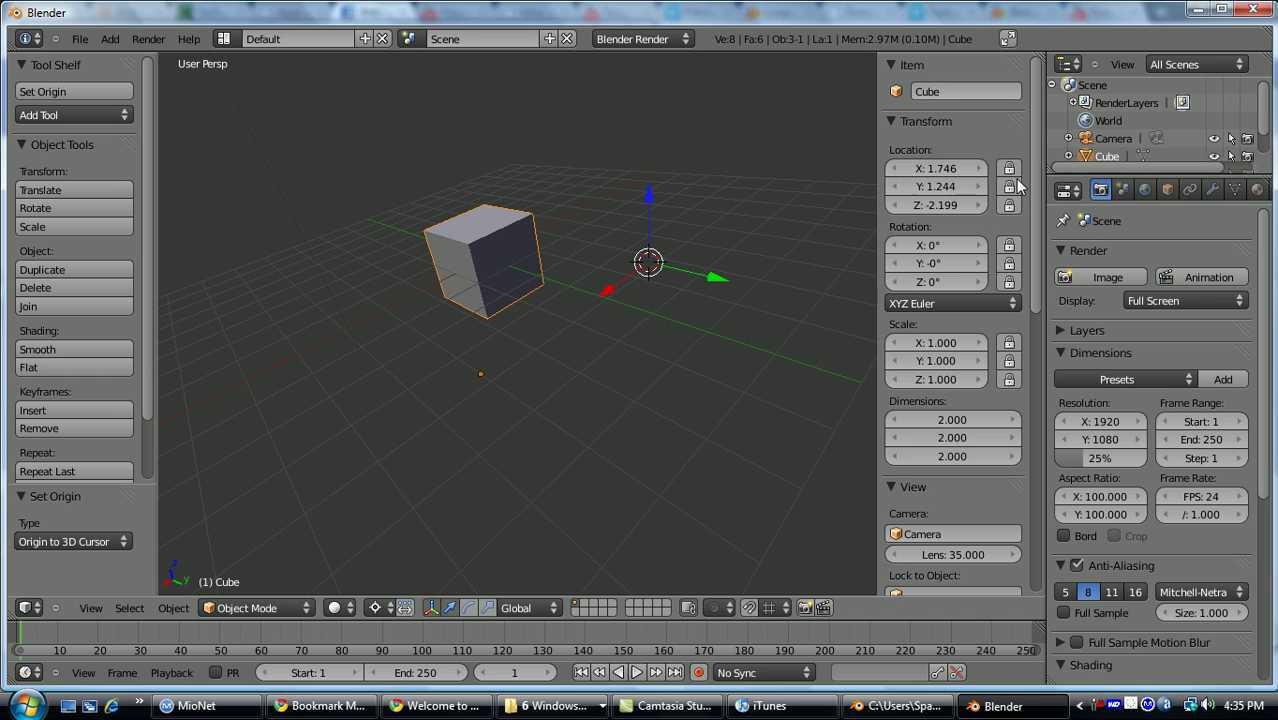
Shift the 3D cursor's X coordinate to -1.2339, and snap the cursor to the center.
drag(1036, 175, 1011, 313)
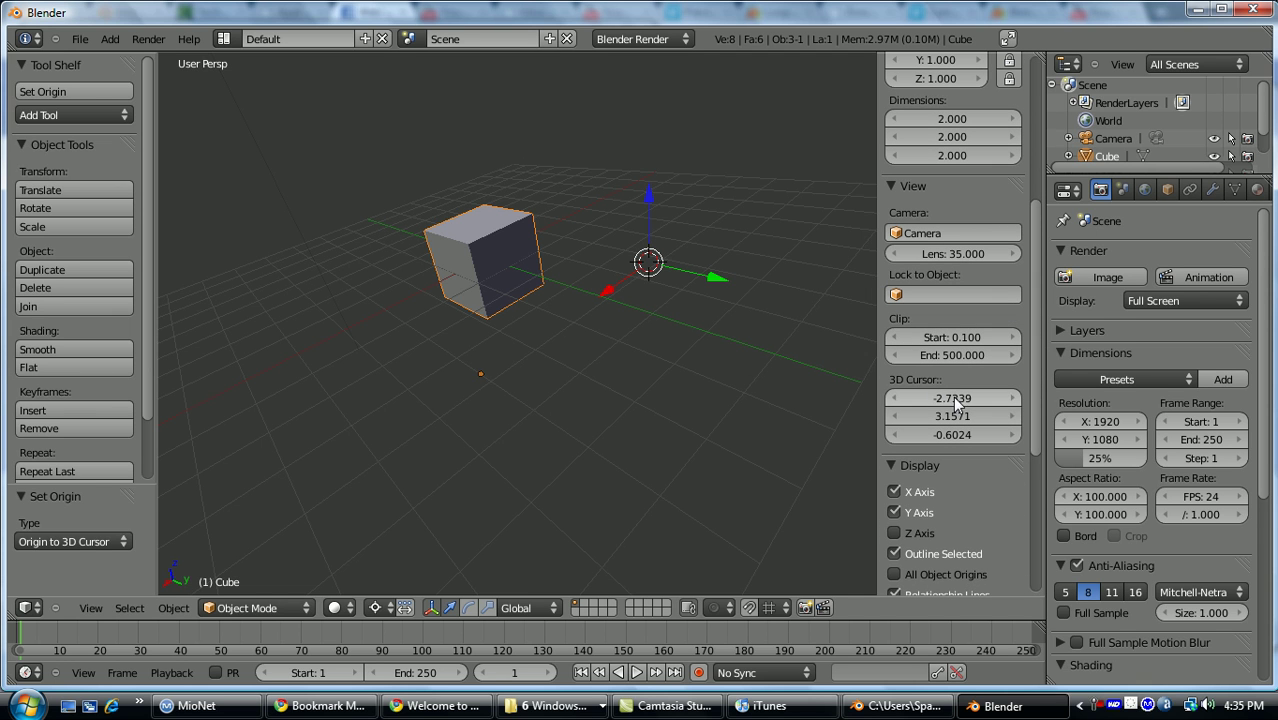
drag(955, 399, 965, 395)
key(shift+s)
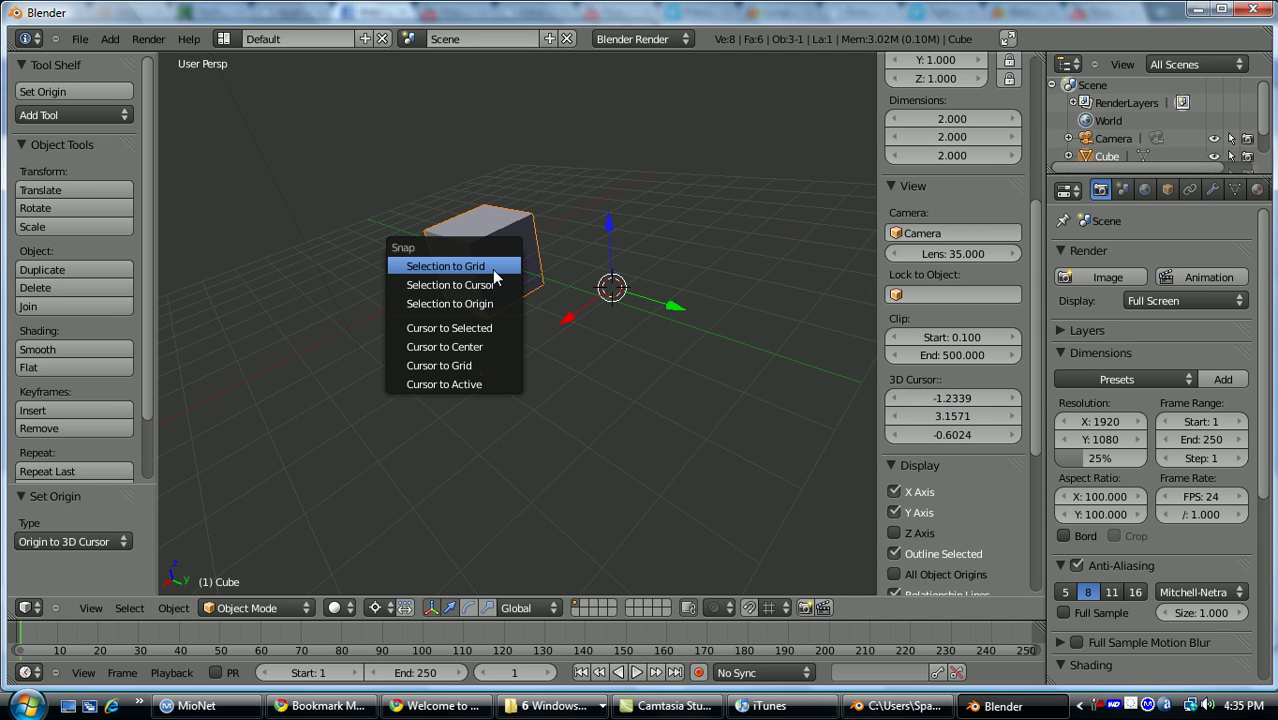
click(484, 330)
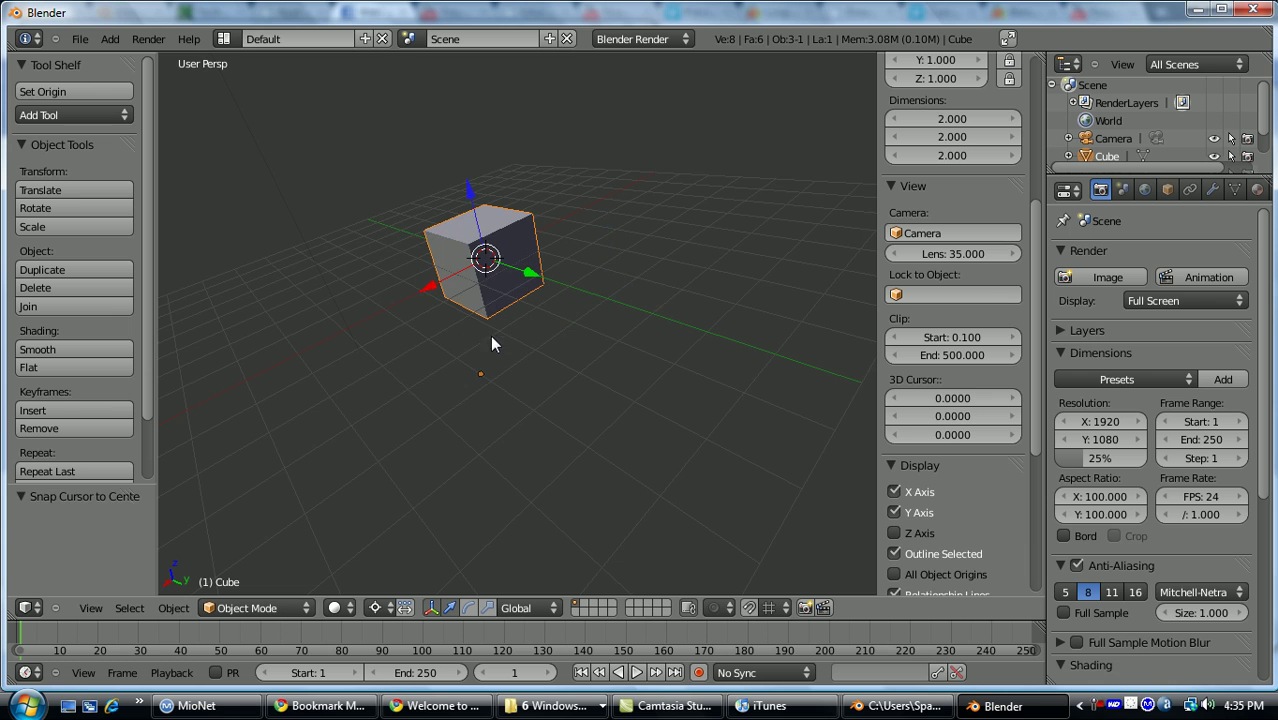
Switch the cube to Edit Mode, deselect its mesh and apply a snap operation.
key(Tab)
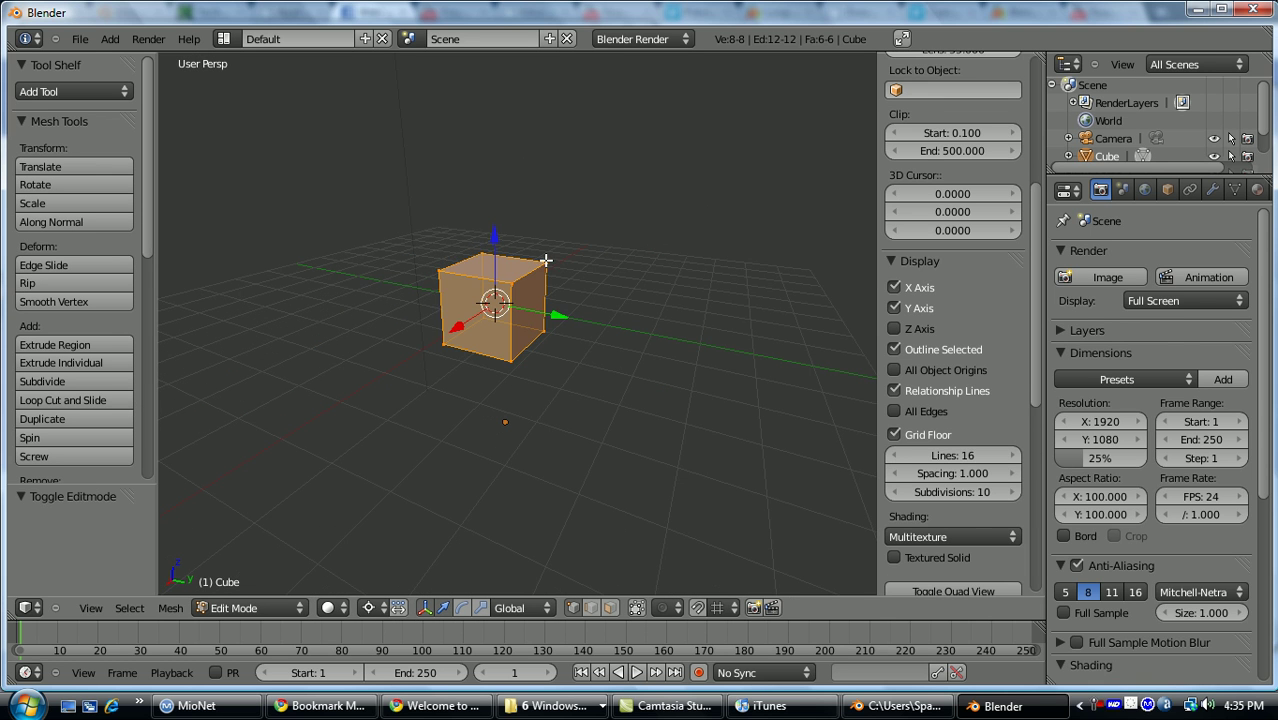
key(a)
scroll(588, 288, up, 2)
key(shift+s)
click(587, 274)
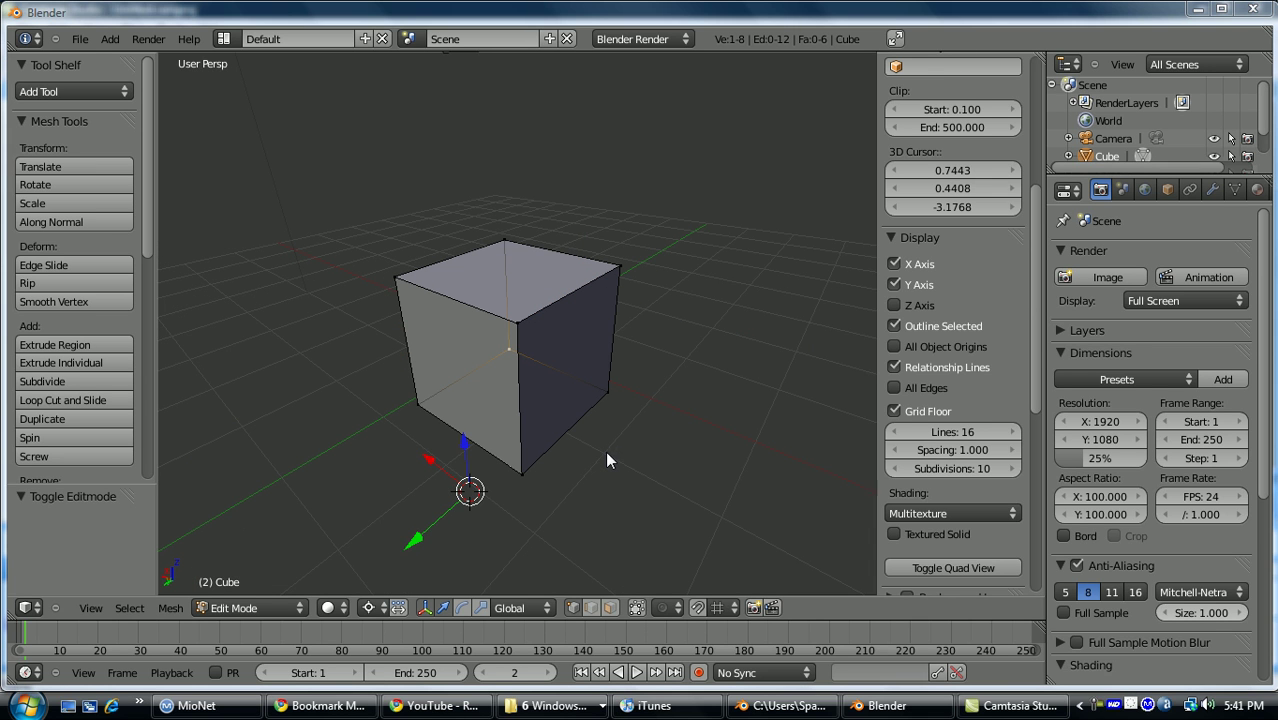
Place the 3D cursor beside the cube's lower edge, and select an upper corner vertex and center the view on it.
click(604, 455)
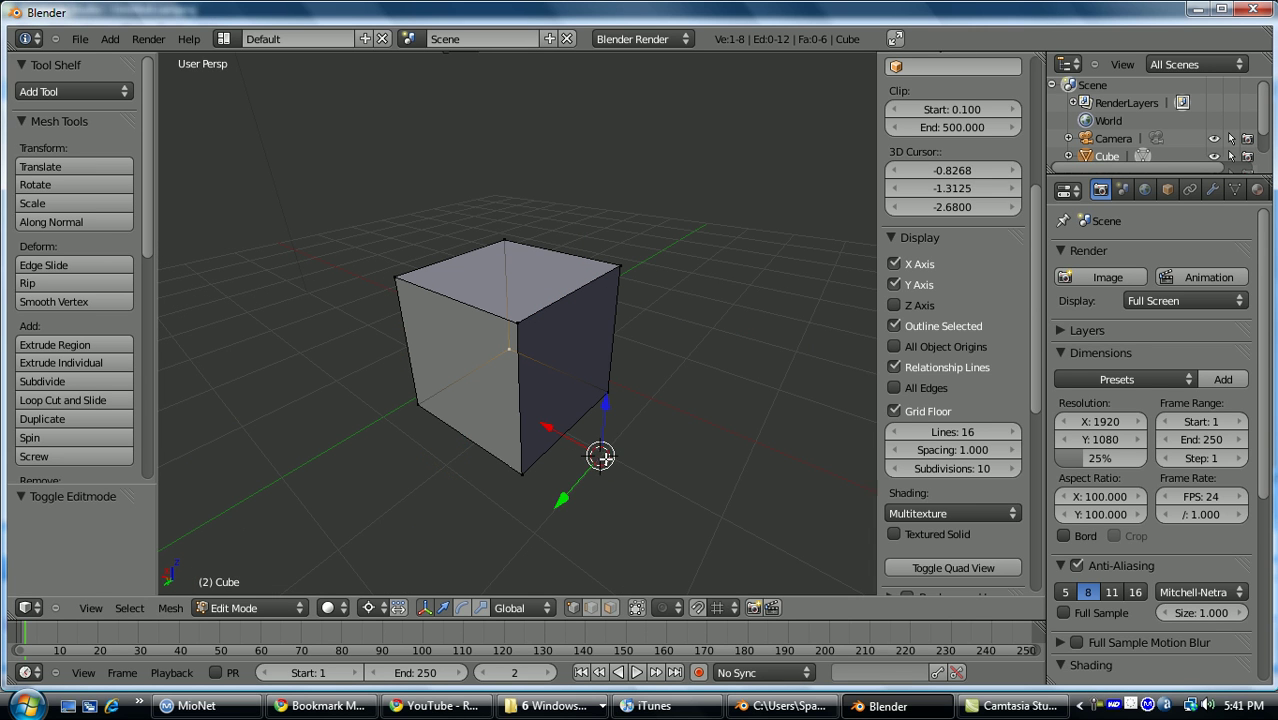
middle_drag(662, 451, 650, 454)
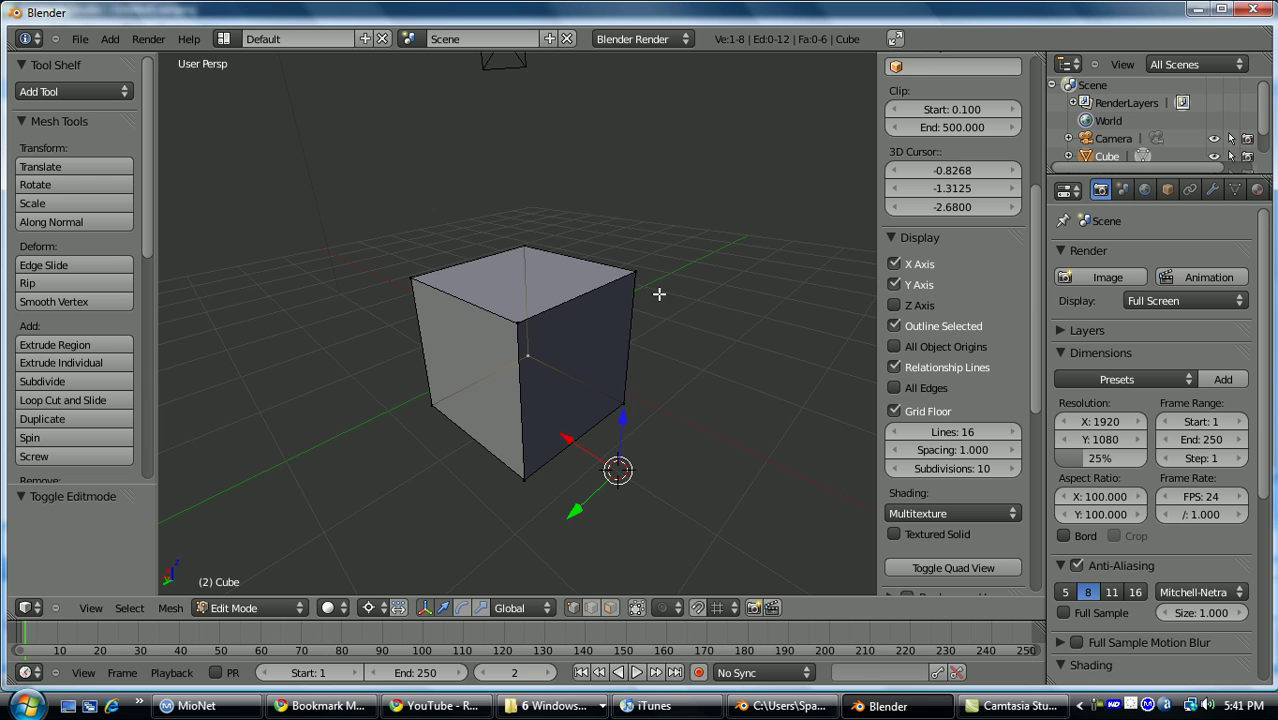
right_click(634, 269)
key(KP_Decimal)
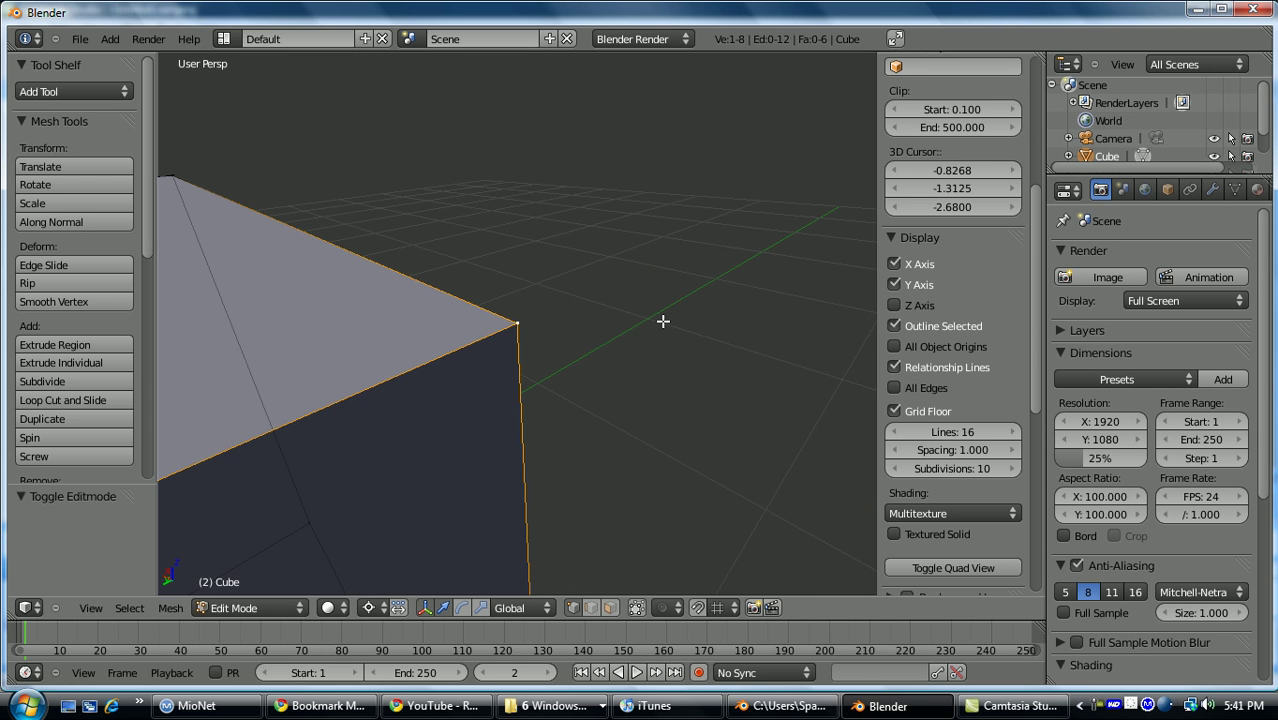
middle_drag(765, 414, 562, 494)
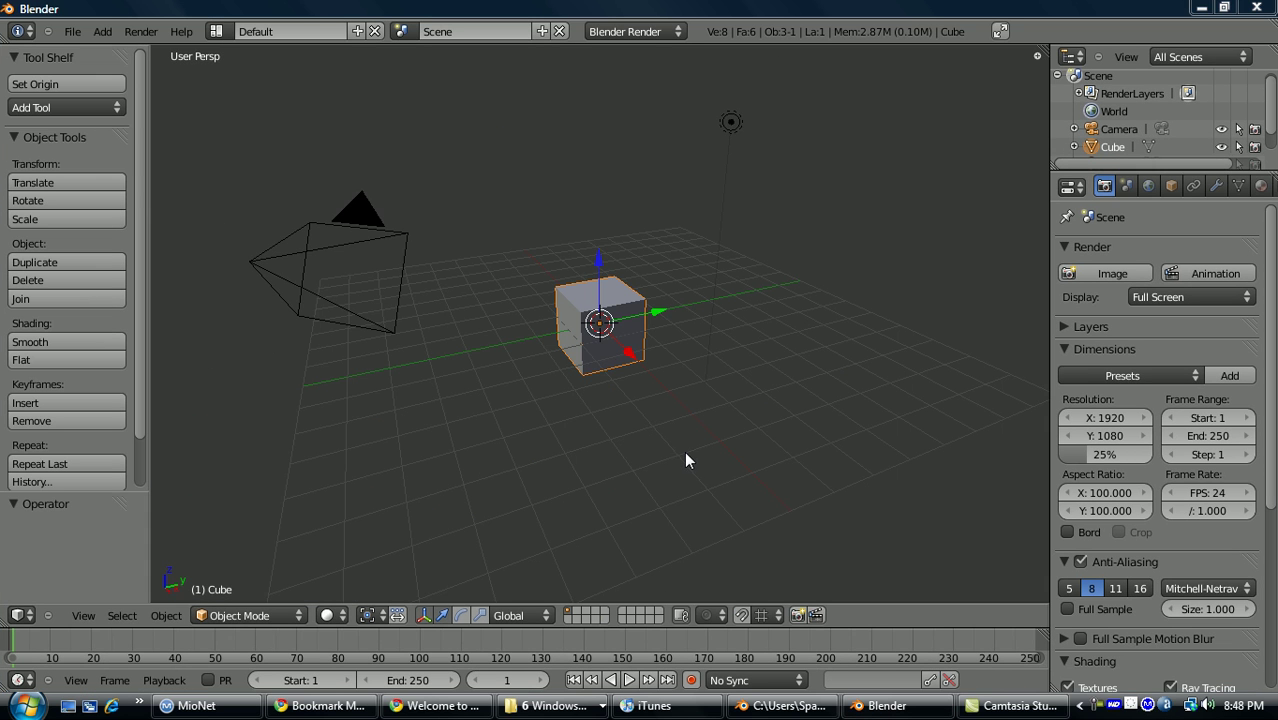
Place the 3D cursor in front of the cube, and add and remove a Mirror modifier on the cube.
click(692, 402)
middle_drag(696, 394, 526, 356)
click(1217, 186)
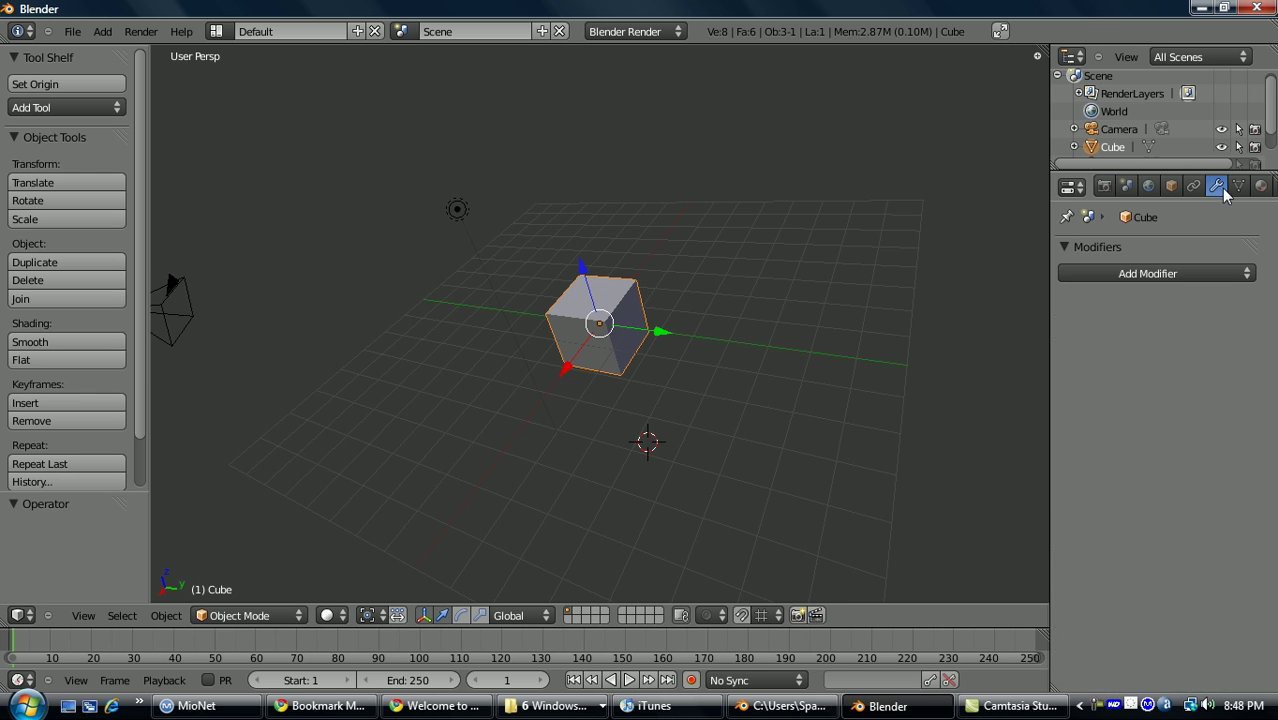
click(1226, 274)
click(900, 457)
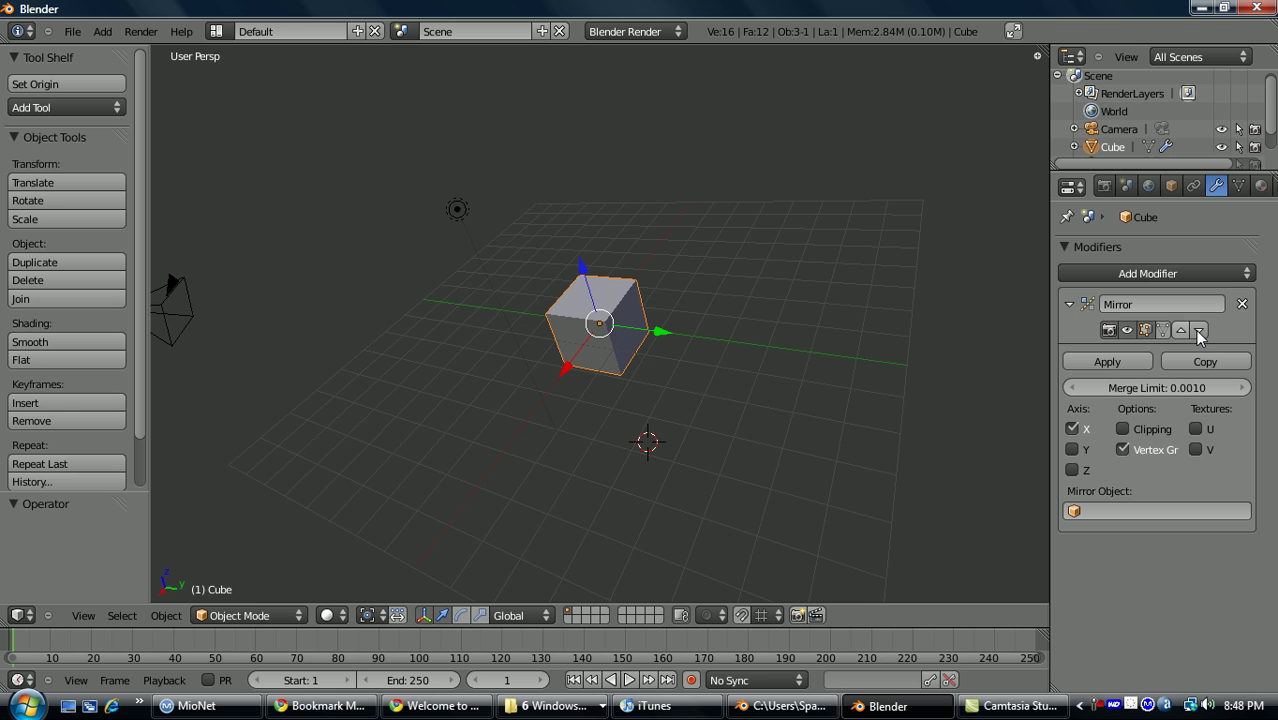
click(1242, 304)
Add a Mirror modifier to the cube and switch its mirror axis from X to Y.
click(1250, 275)
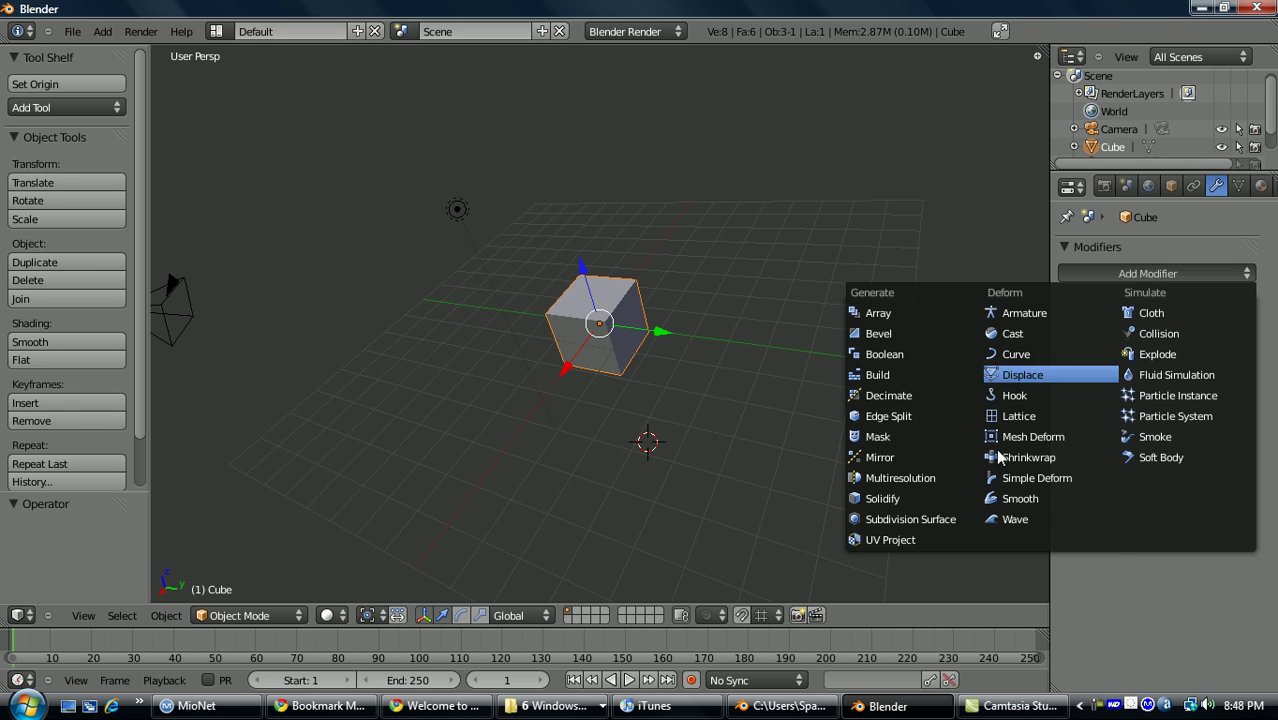
click(922, 451)
middle_drag(591, 428, 633, 384)
scroll(633, 384, up, 4)
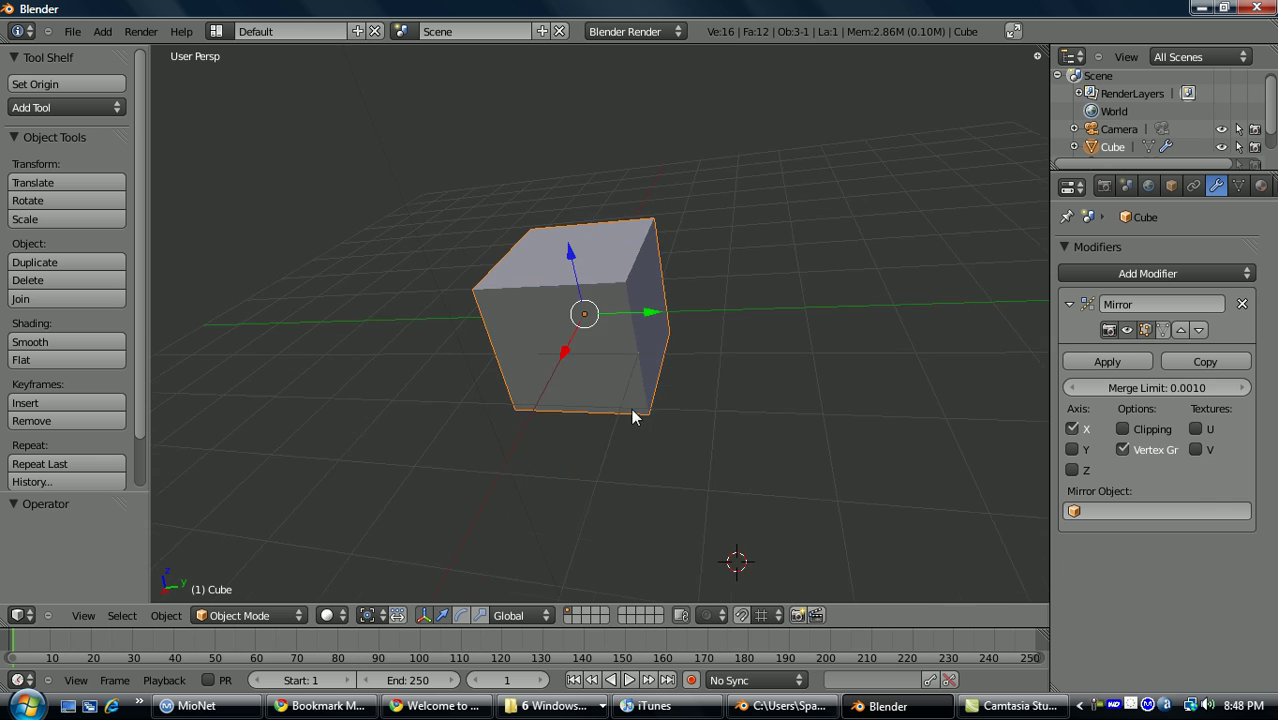
click(1072, 428)
click(1072, 449)
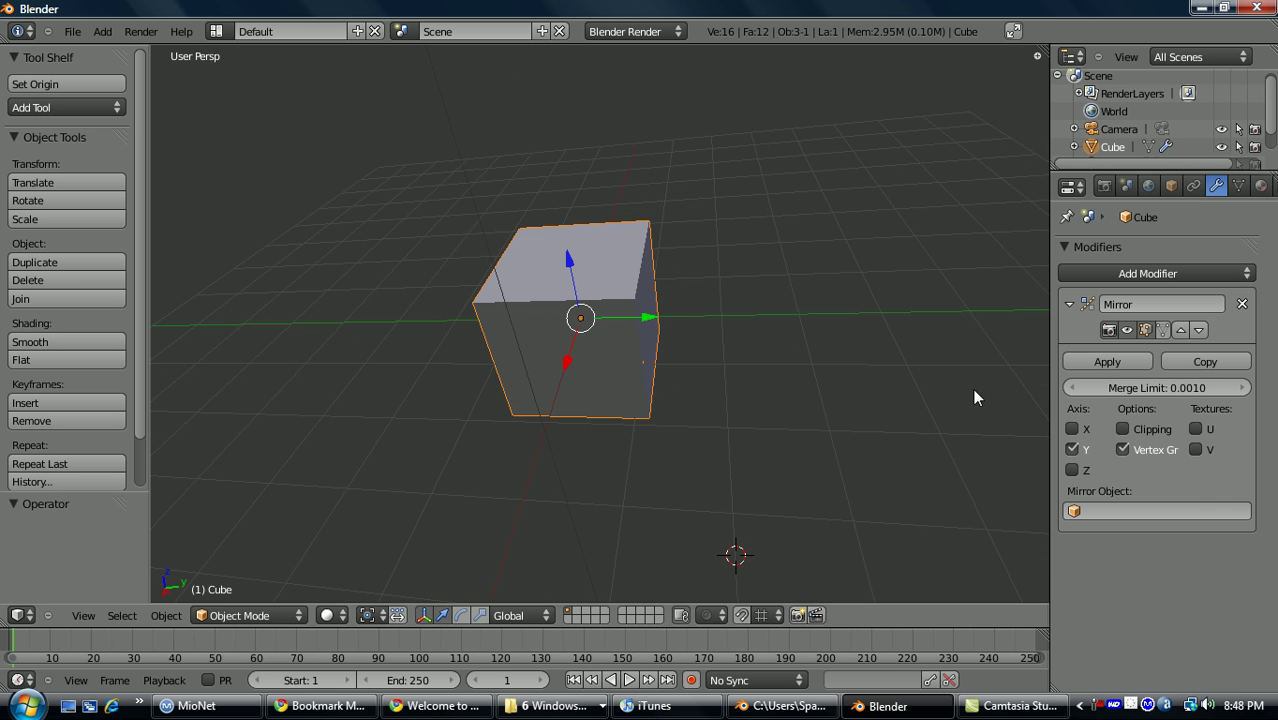
Try moving the whole cube about 1.9 units along Y in Object Mode, and undo the move.
key(g)
key(y)
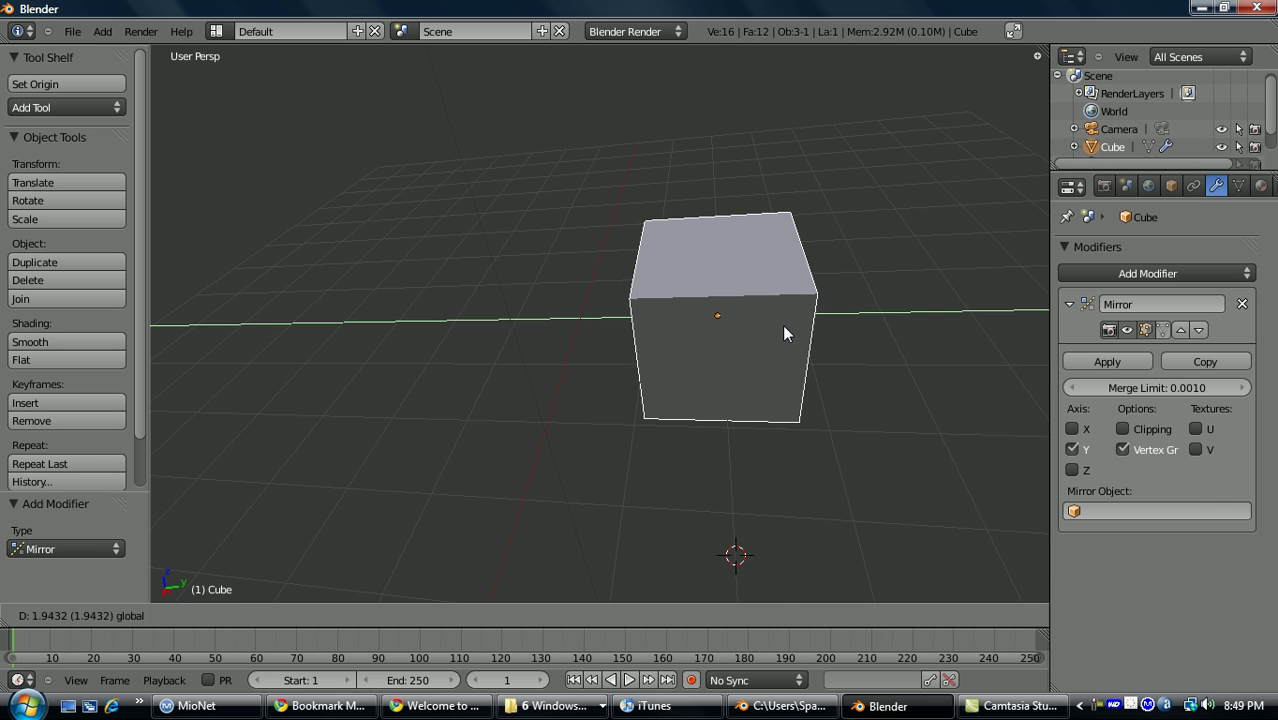
click(782, 326)
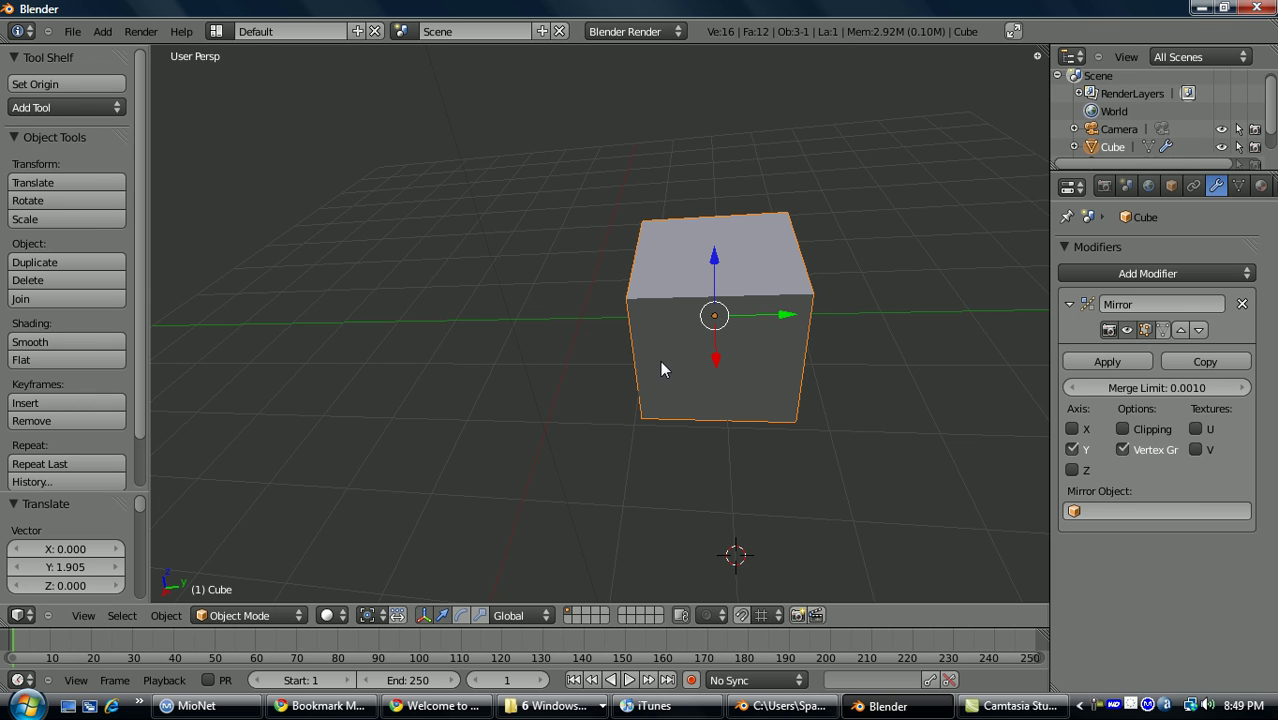
key(ctrl+z)
In Edit Mode, move the cube's mesh about 1.84 units along the Y axis away from its origin.
key(Tab)
key(g)
key(y)
drag(731, 315, 779, 317)
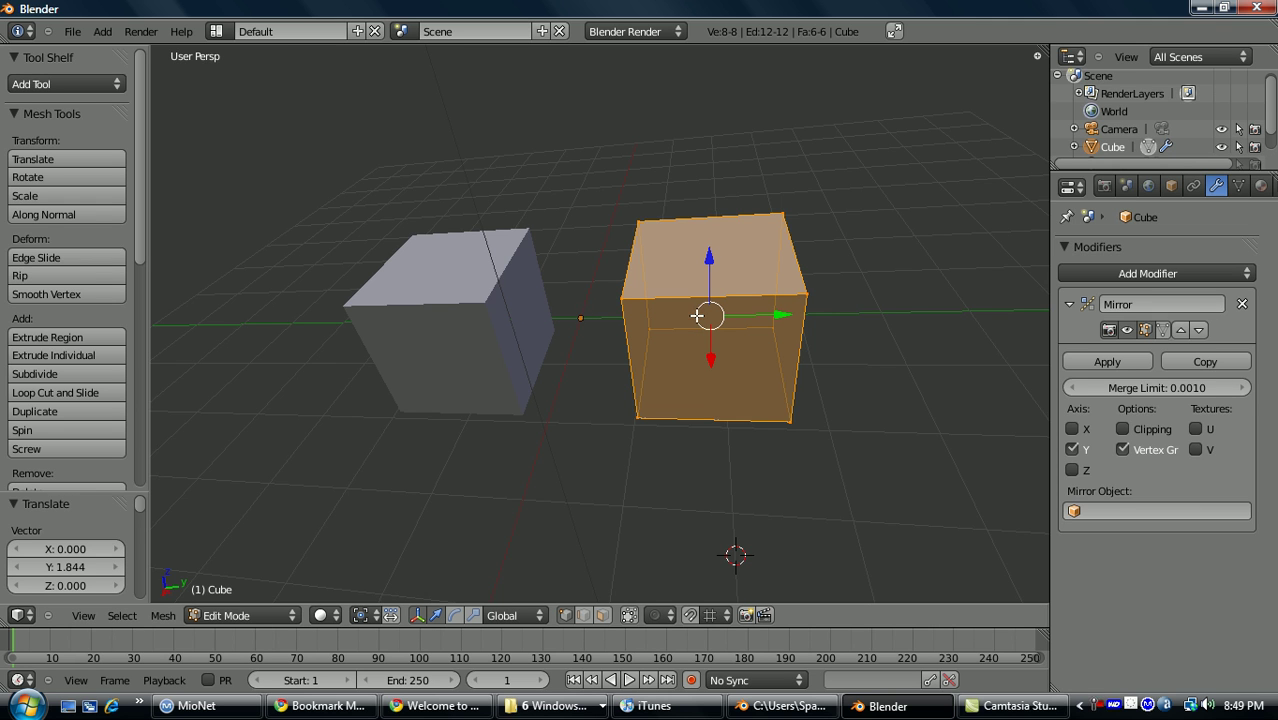
Place the 3D cursor between the mirrored cubes, set the transform orientation to Local and return to Object Mode.
click(539, 316)
click(545, 615)
click(527, 577)
key(Tab)
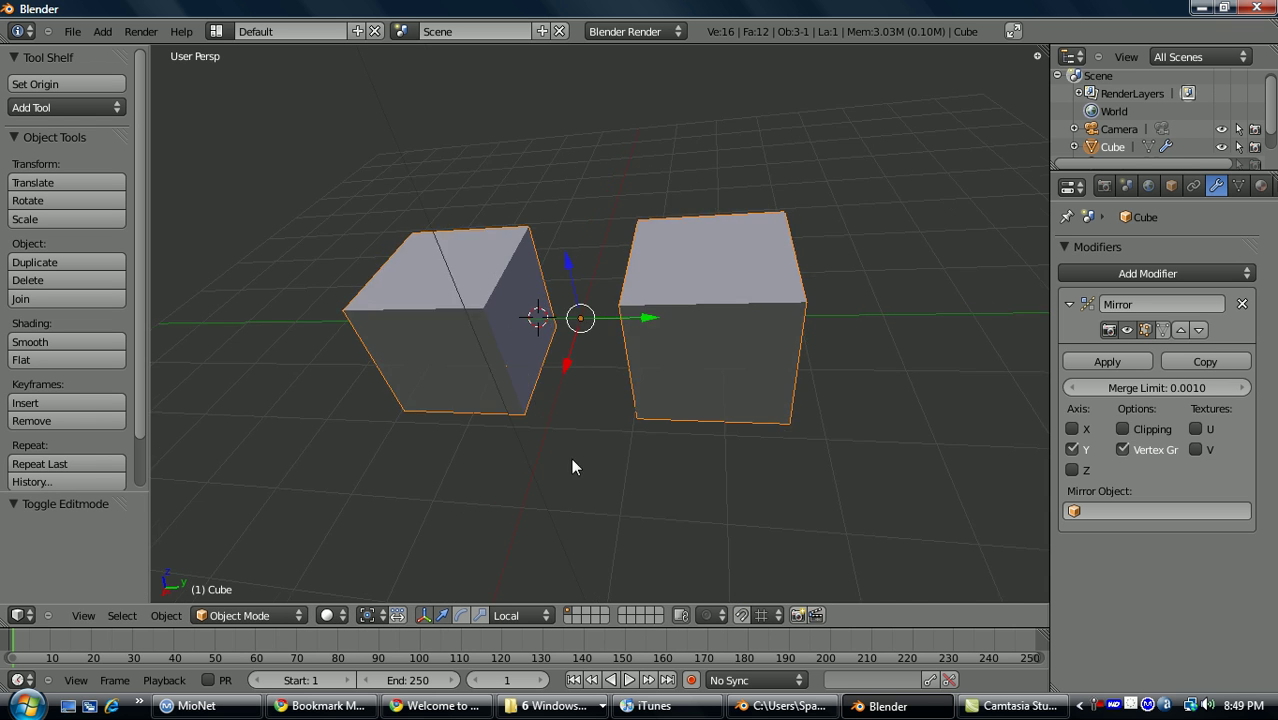
Rotate the mirrored cube object about -55.6° in Object Mode, viewed from above.
middle_drag(572, 466, 592, 552)
key(r)
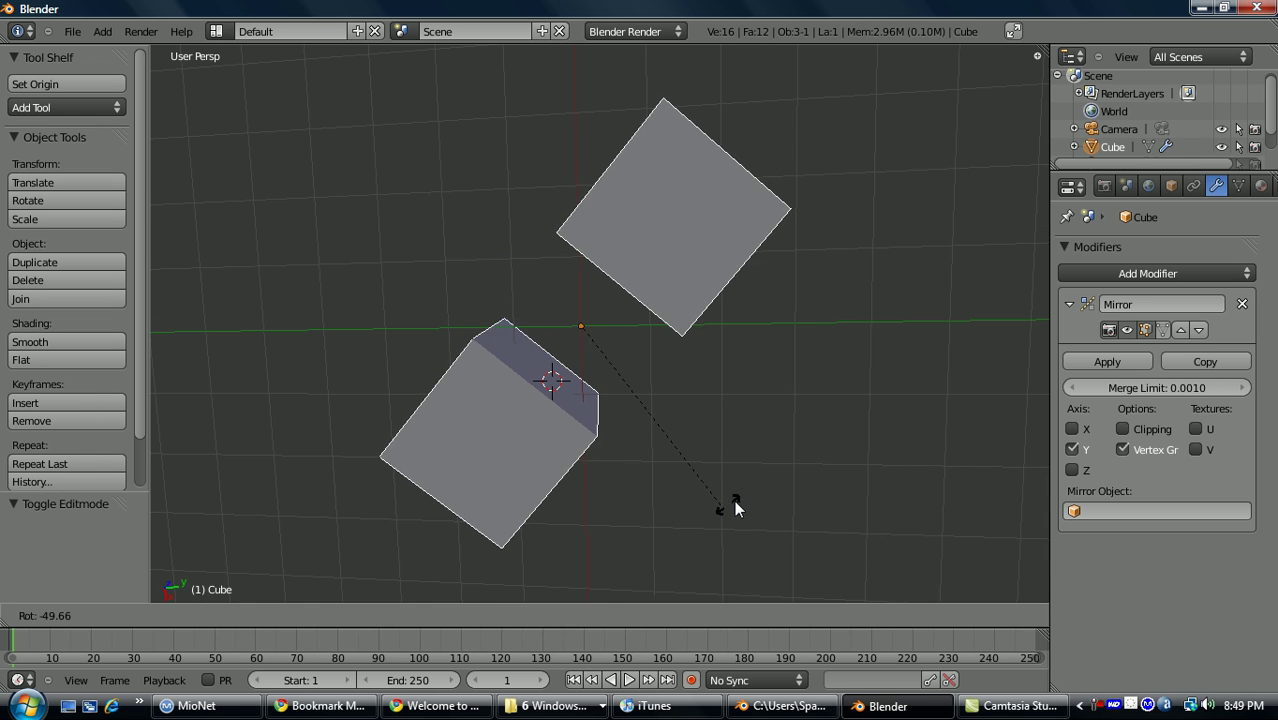
click(734, 506)
In Edit Mode, rotate the whole cube mesh about -68.9° as seen from above.
middle_drag(617, 446, 692, 279)
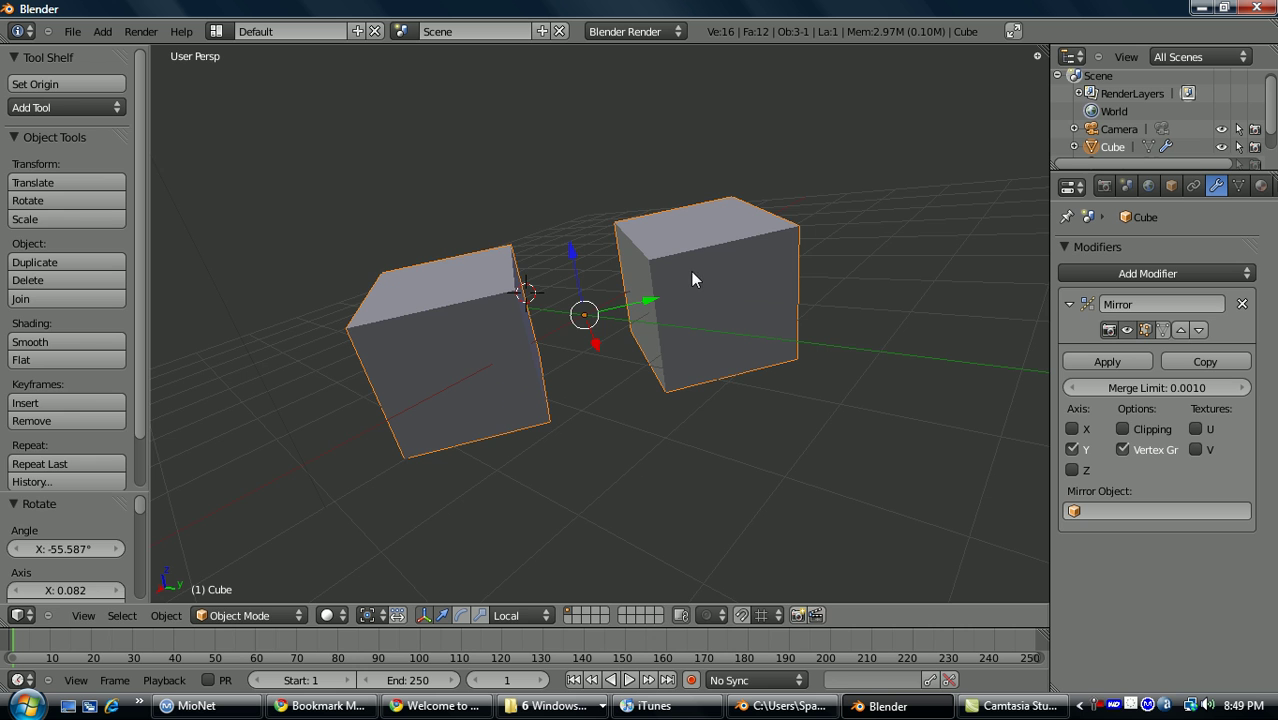
key(a)
key(Tab)
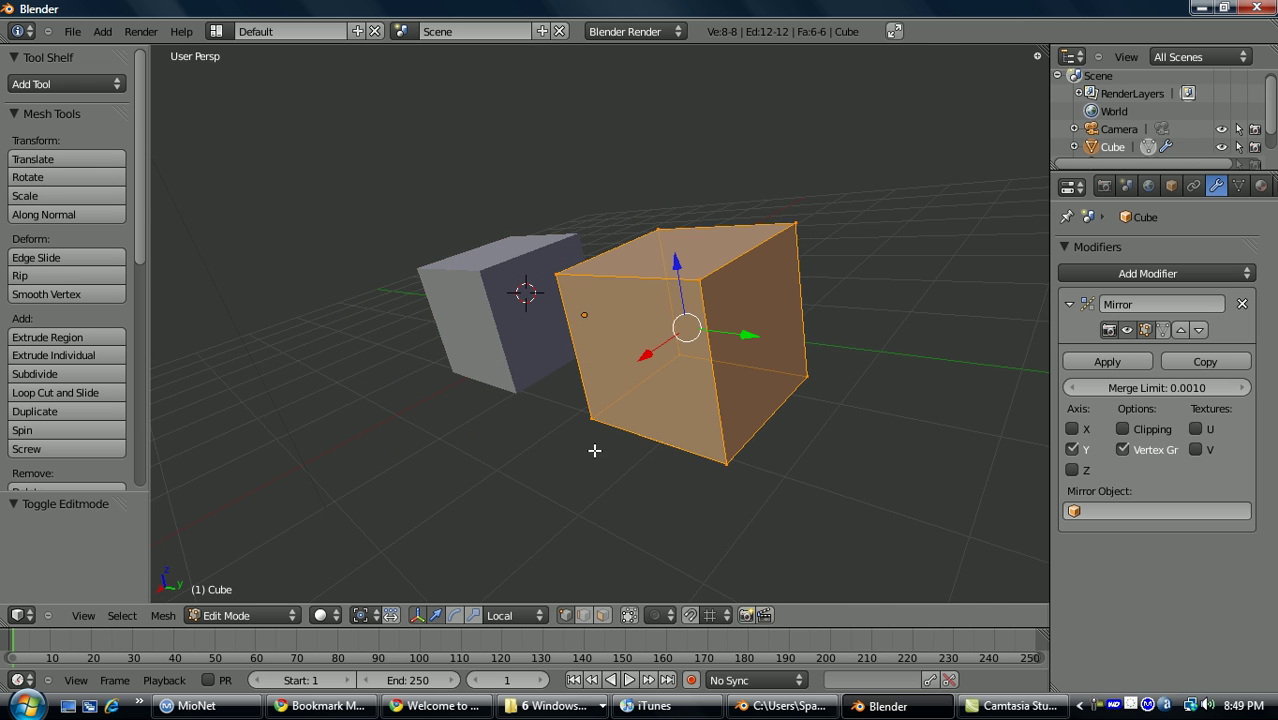
middle_drag(593, 450, 617, 500)
key(r)
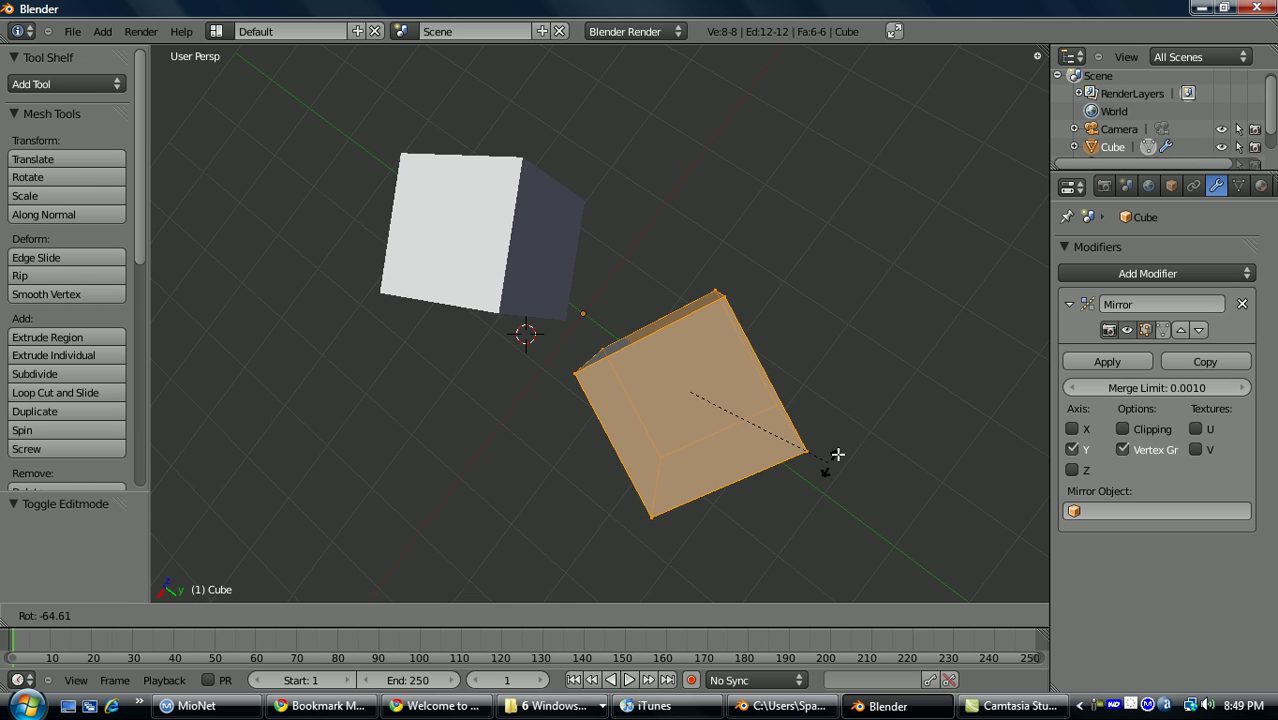
click(790, 455)
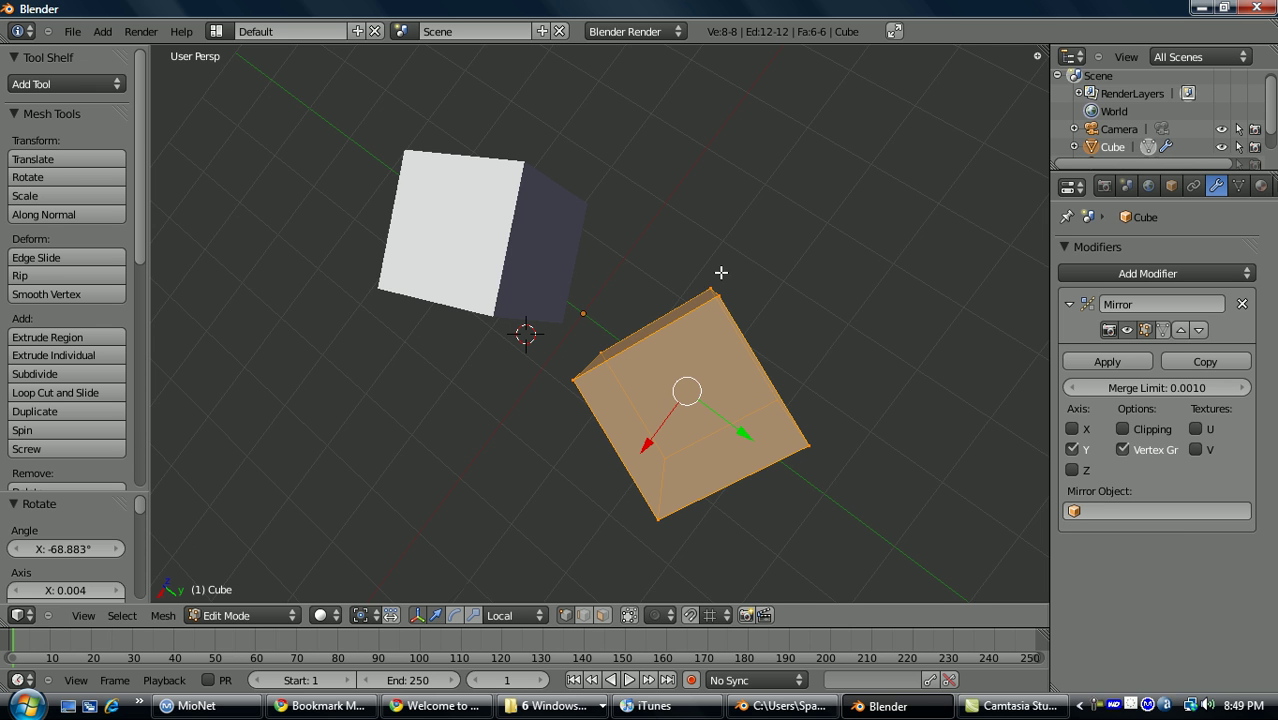
Return to Object Mode and rotate the mirrored cube object about -31.6° as seen from above.
key(Tab)
key(r)
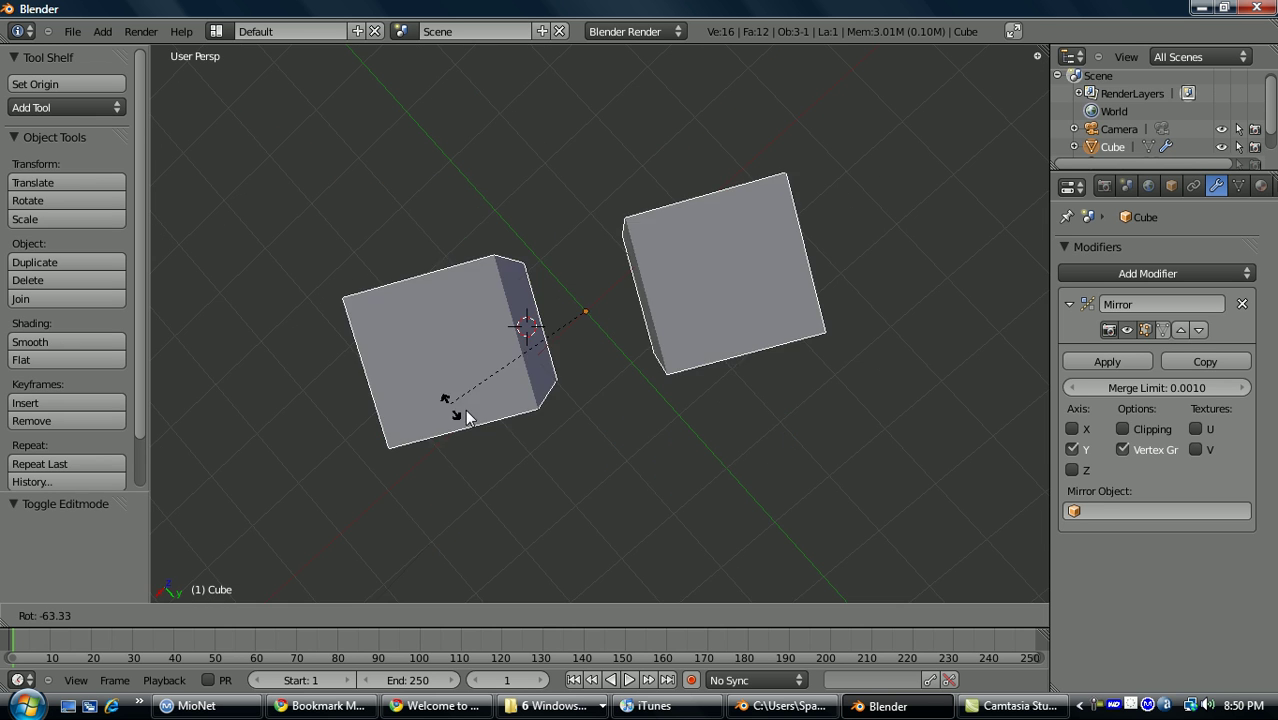
click(446, 316)
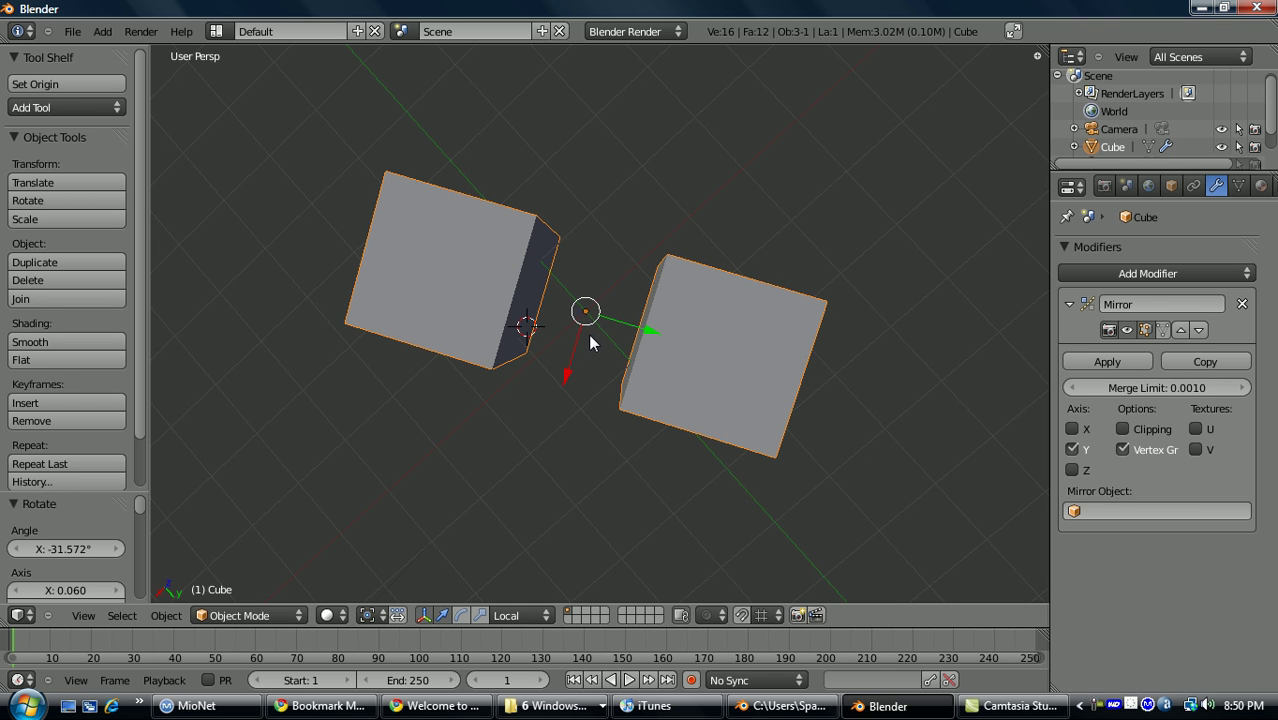
Apply the object's rotation so the mirror axes realign with the world axes.
key(ctrl+a)
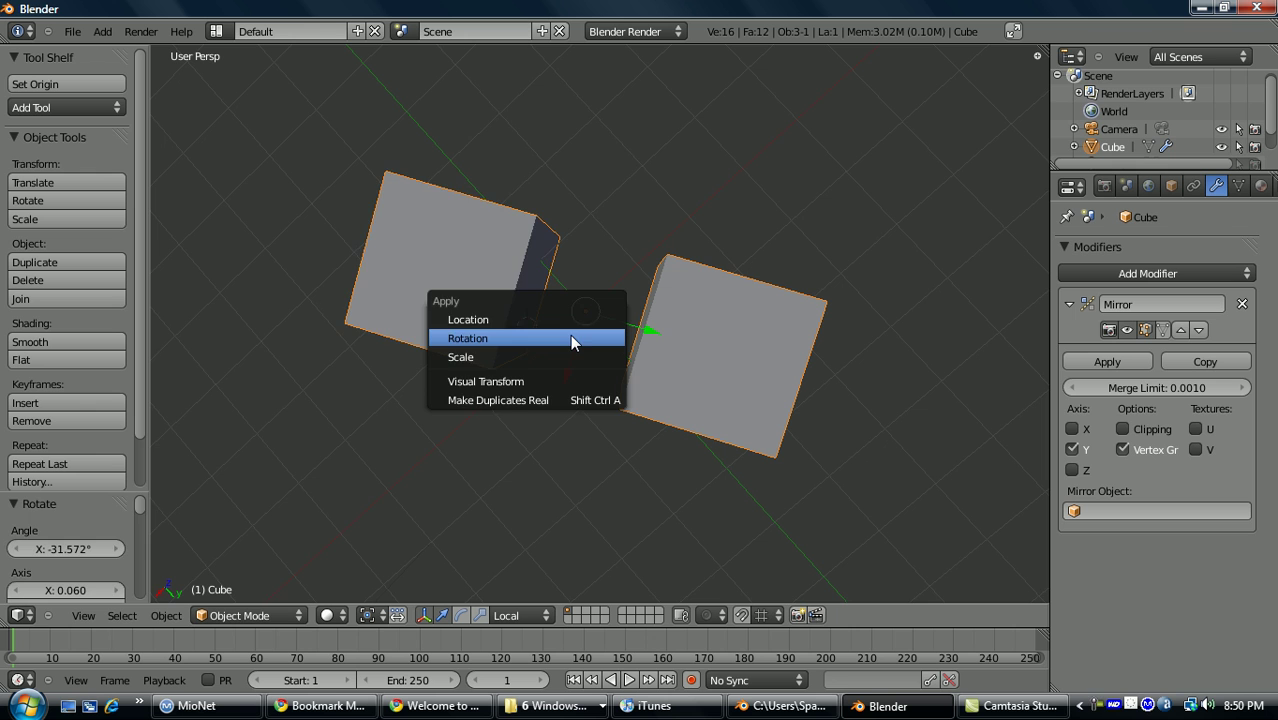
click(570, 340)
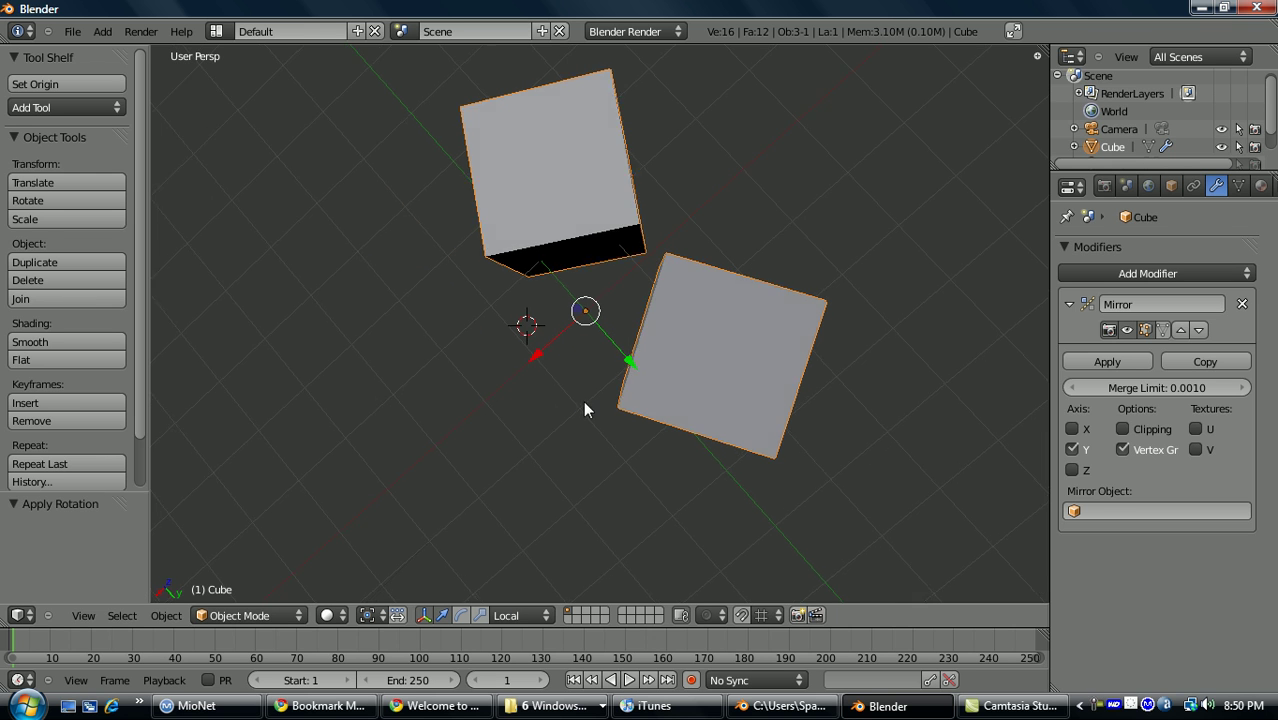
middle_drag(585, 408, 628, 343)
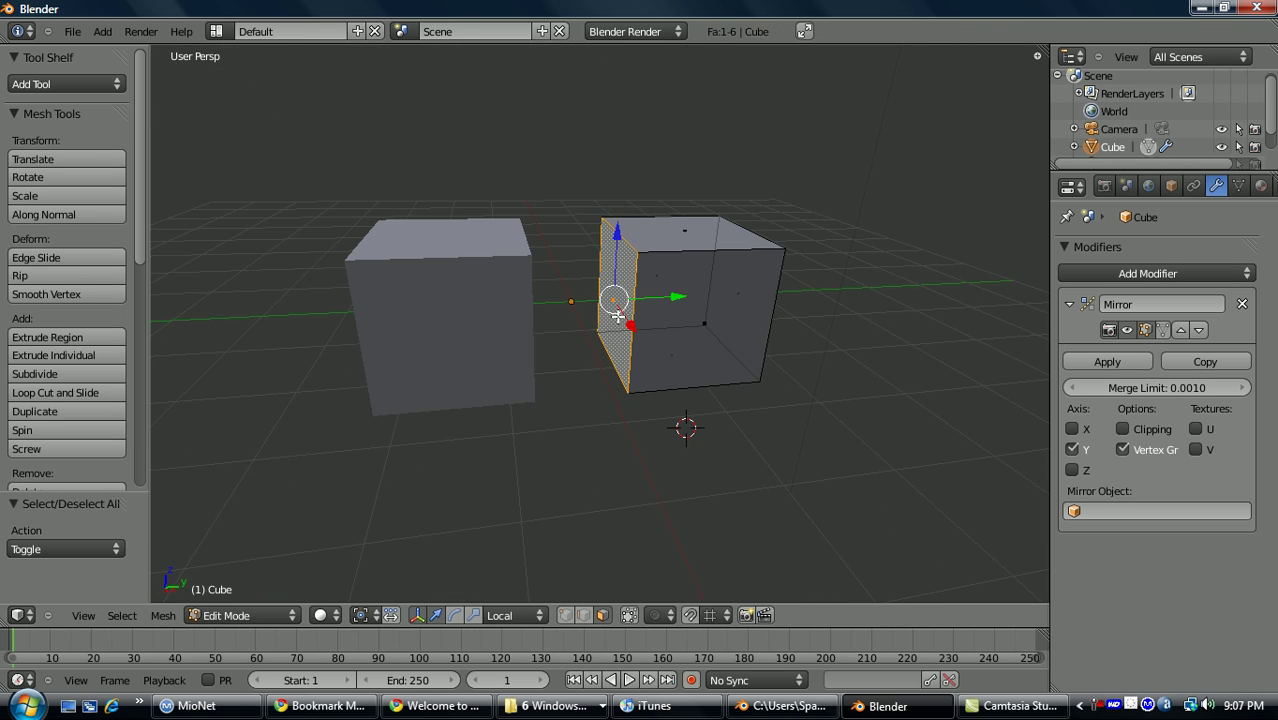
Delete the selected inner face of the cube that faces its mirrored copy.
key(x)
click(575, 323)
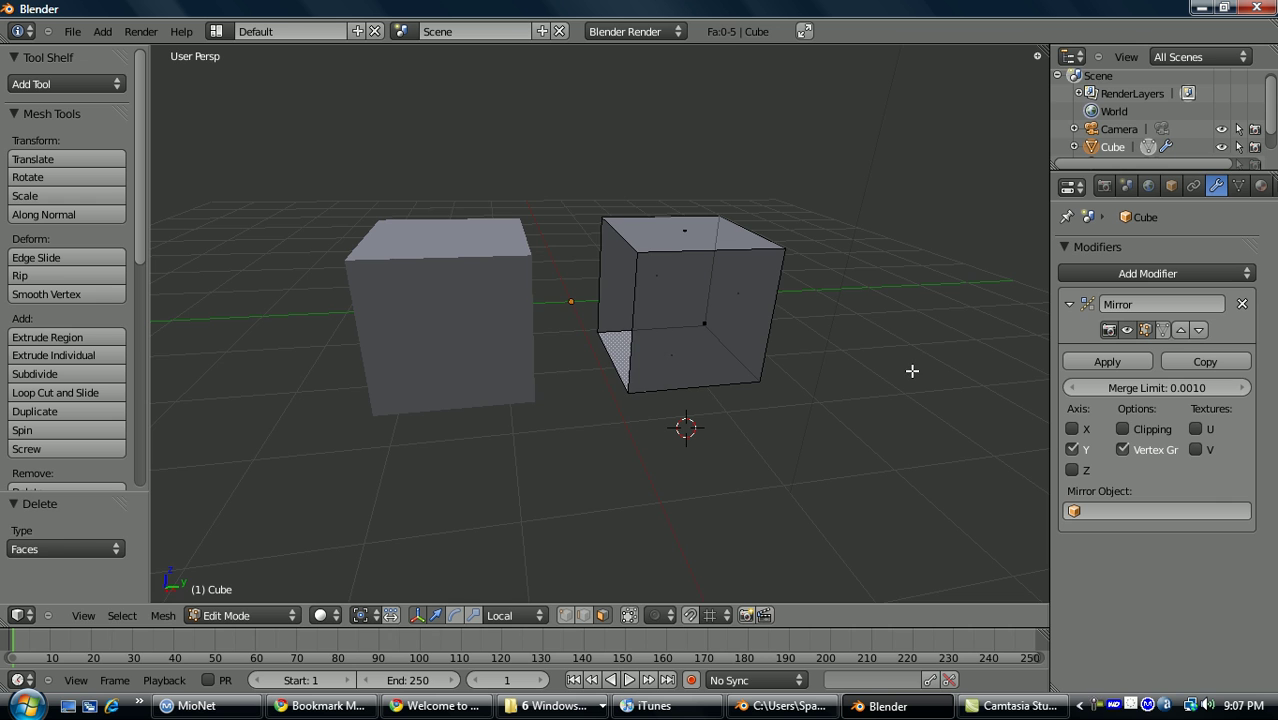
Enable Clipping on the Mirror modifier, then move the whole mesh along Y onto the mirror plane and try pulling it back.
key(a)
click(1123, 429)
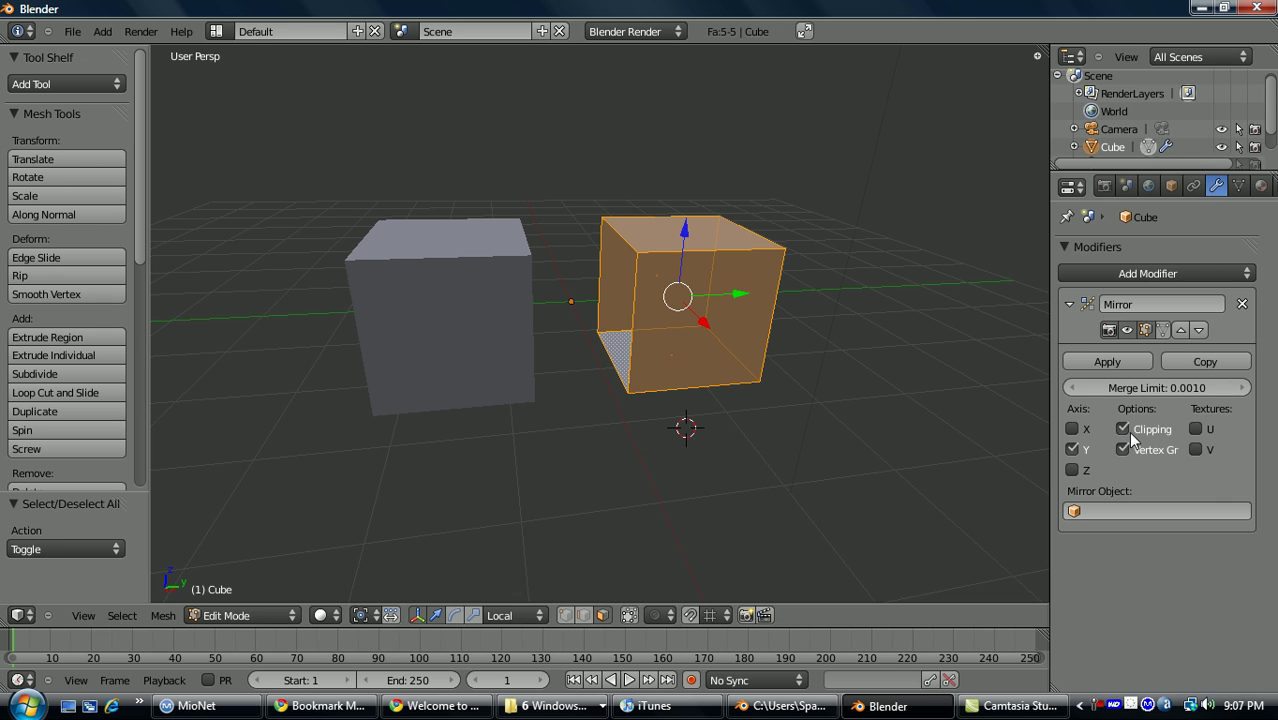
drag(741, 303, 676, 297)
drag(690, 297, 726, 305)
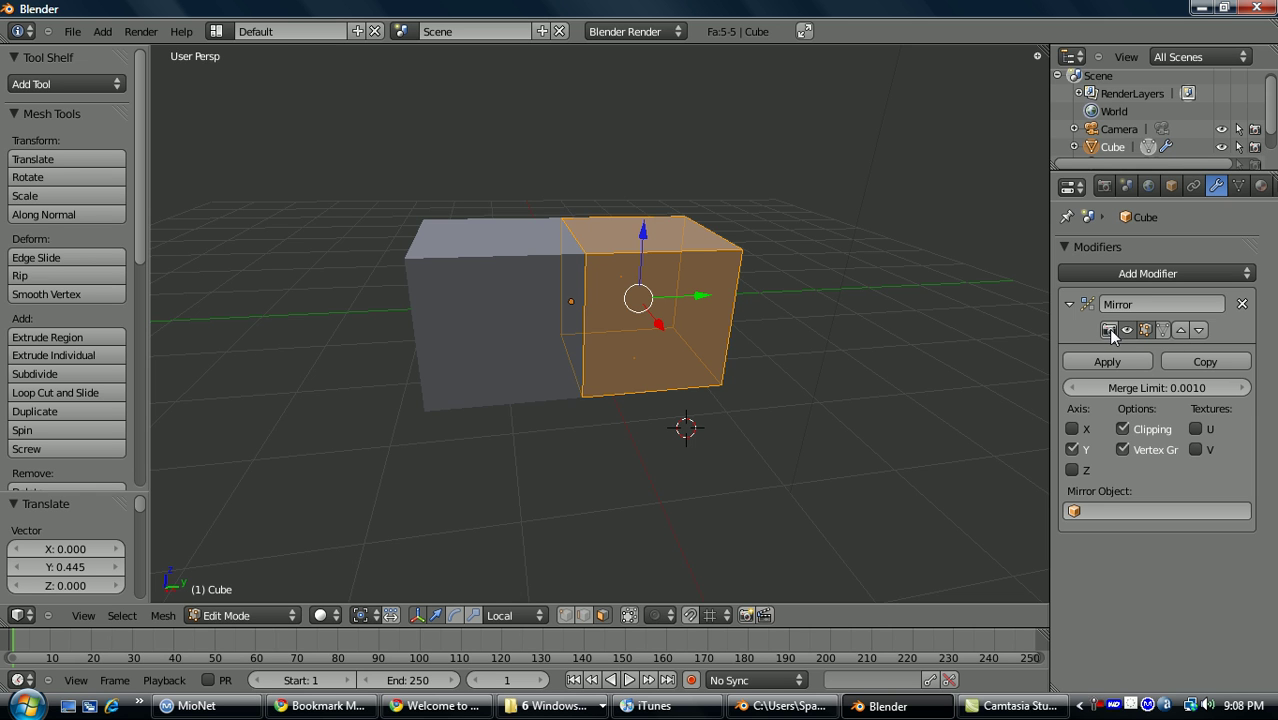
Toggle the Mirror modifier's Edit Mode display off and on, and enable its editing cage for the mirrored half.
click(1146, 330)
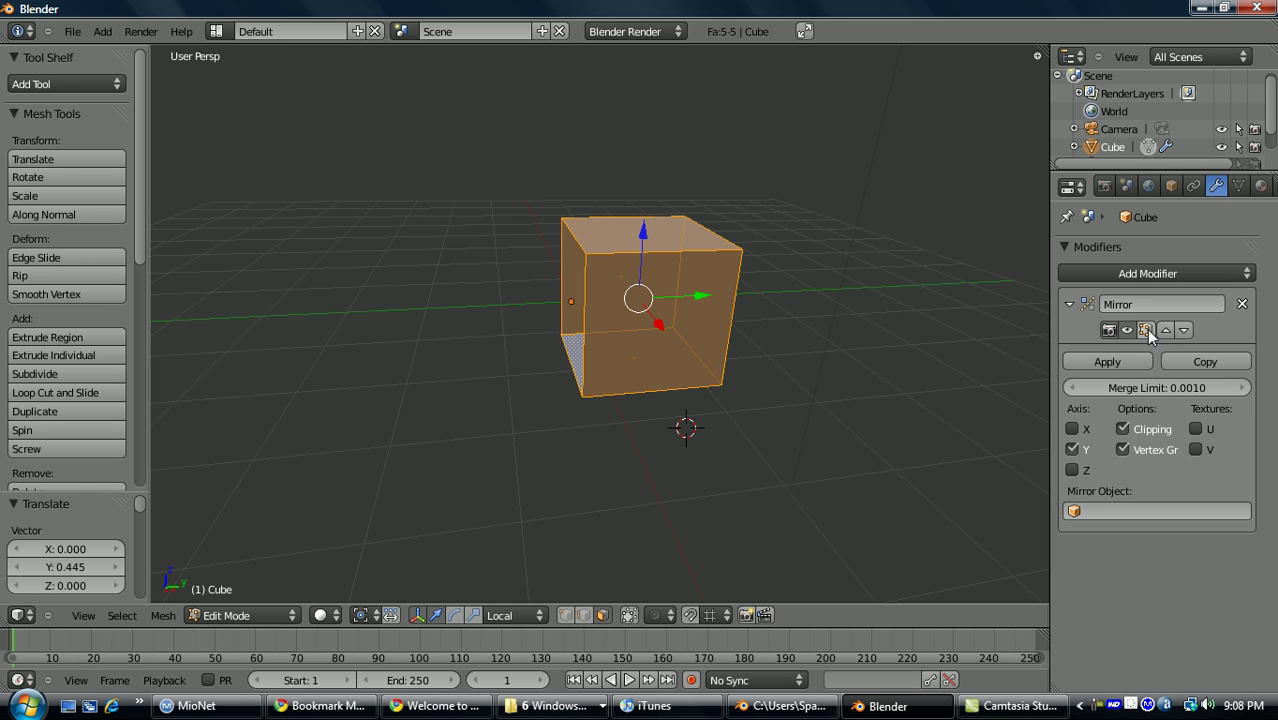
click(1146, 330)
click(1163, 330)
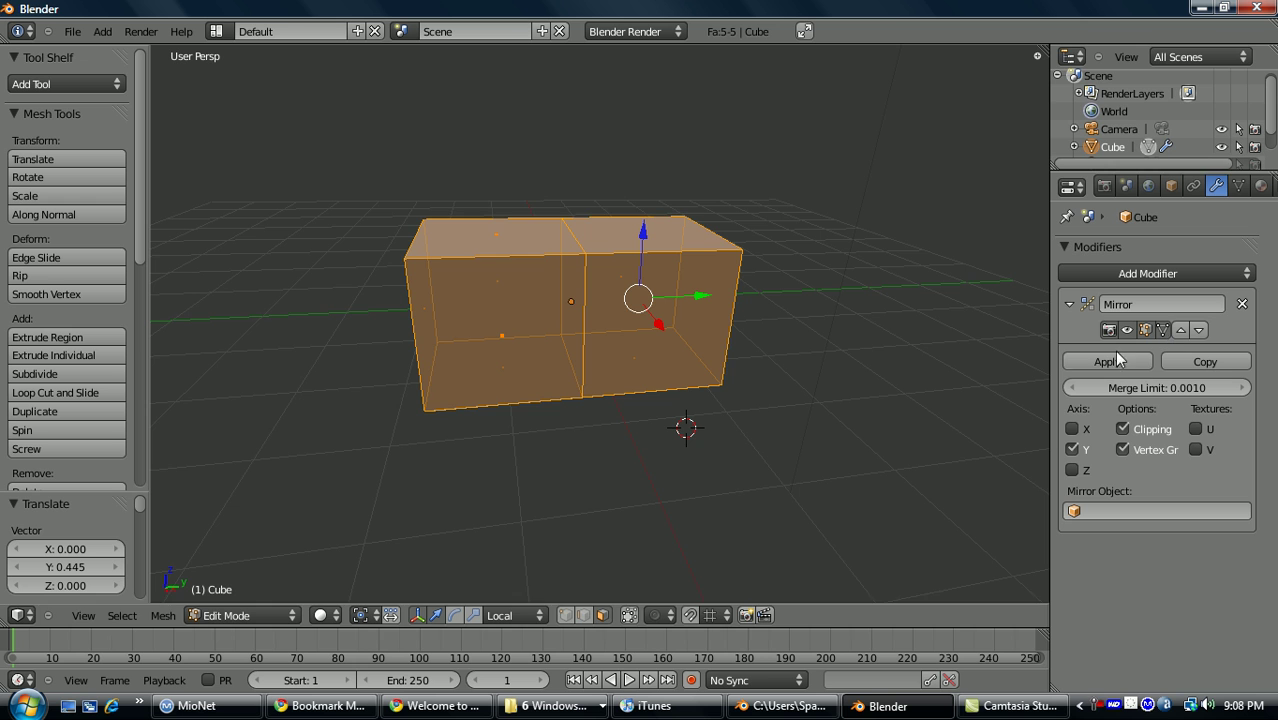
In vertex select mode, try moving the near upper corner vertex of the mirrored half outward and cancel the move.
click(566, 615)
right_click(405, 258)
key(g)
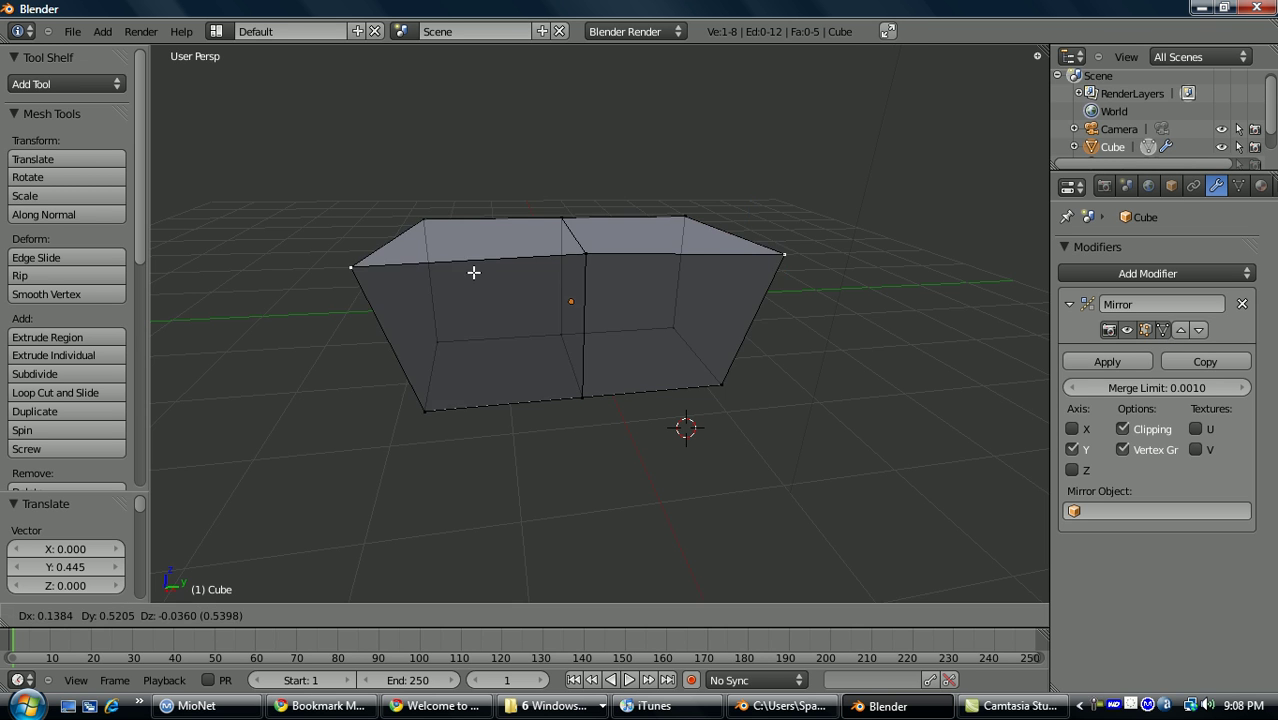
key(Escape)
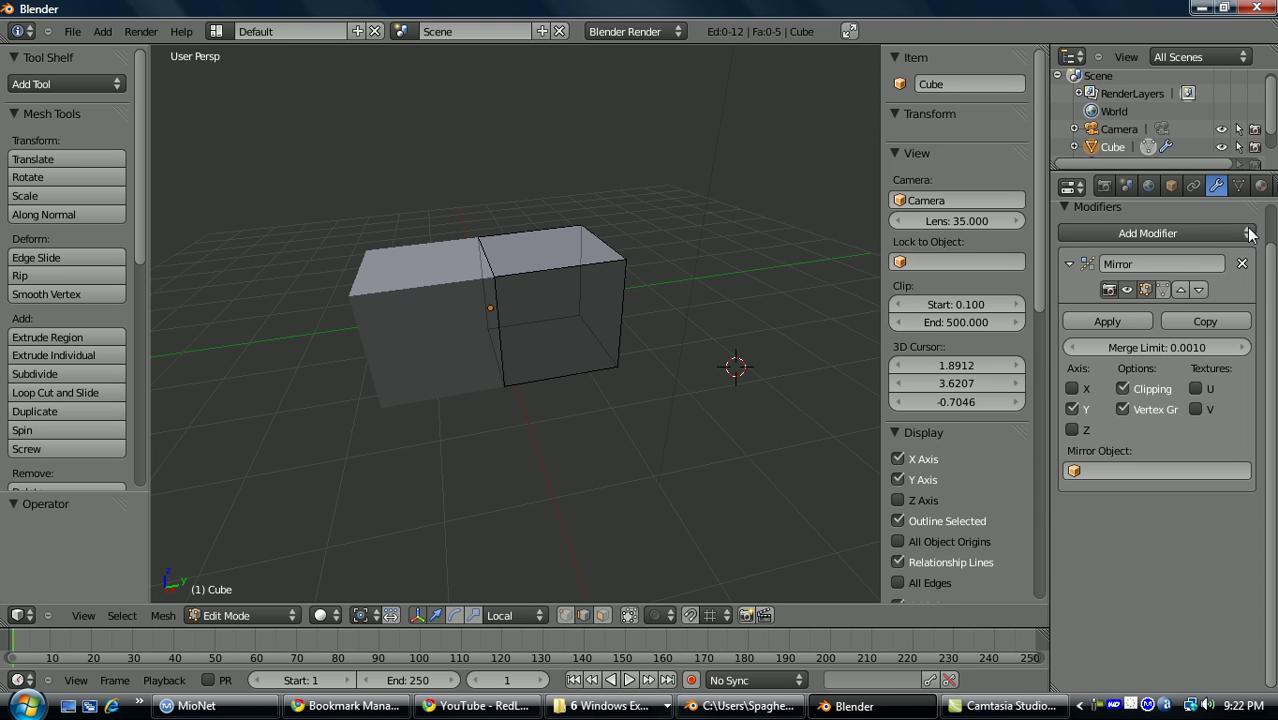
Add a Subdivision Surface modifier to the mirrored, clipped mesh.
click(1240, 234)
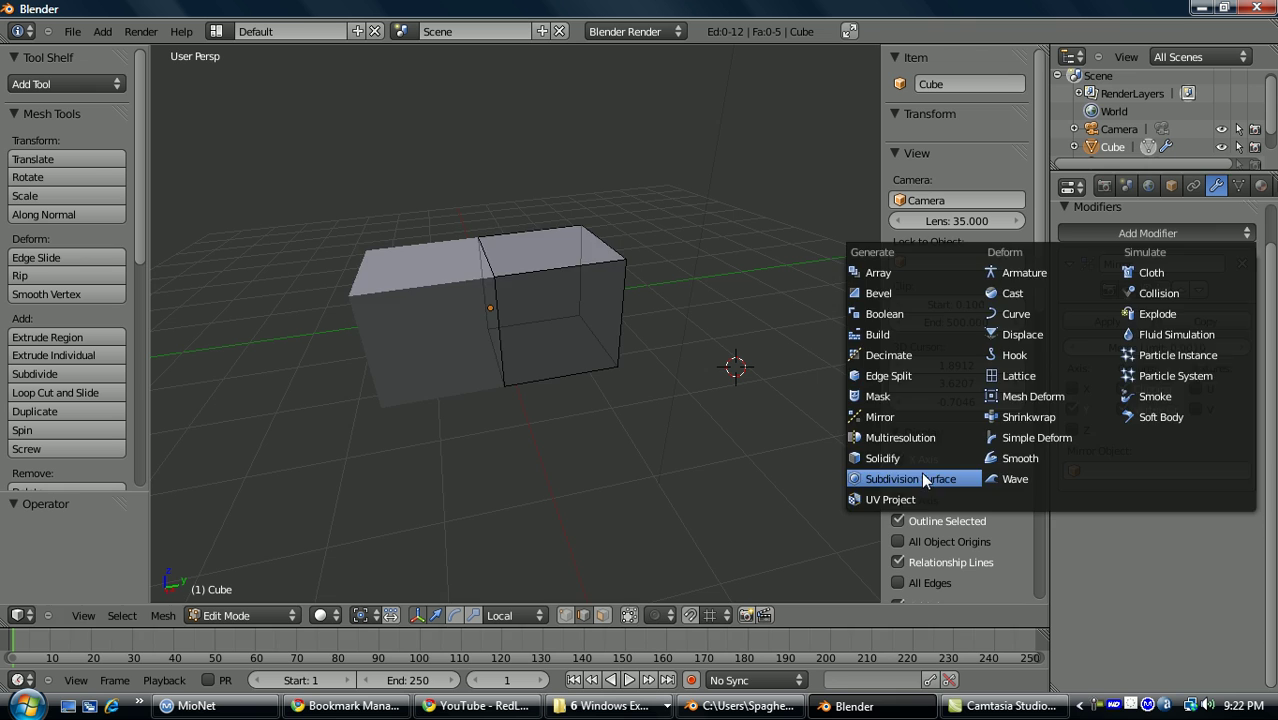
click(975, 476)
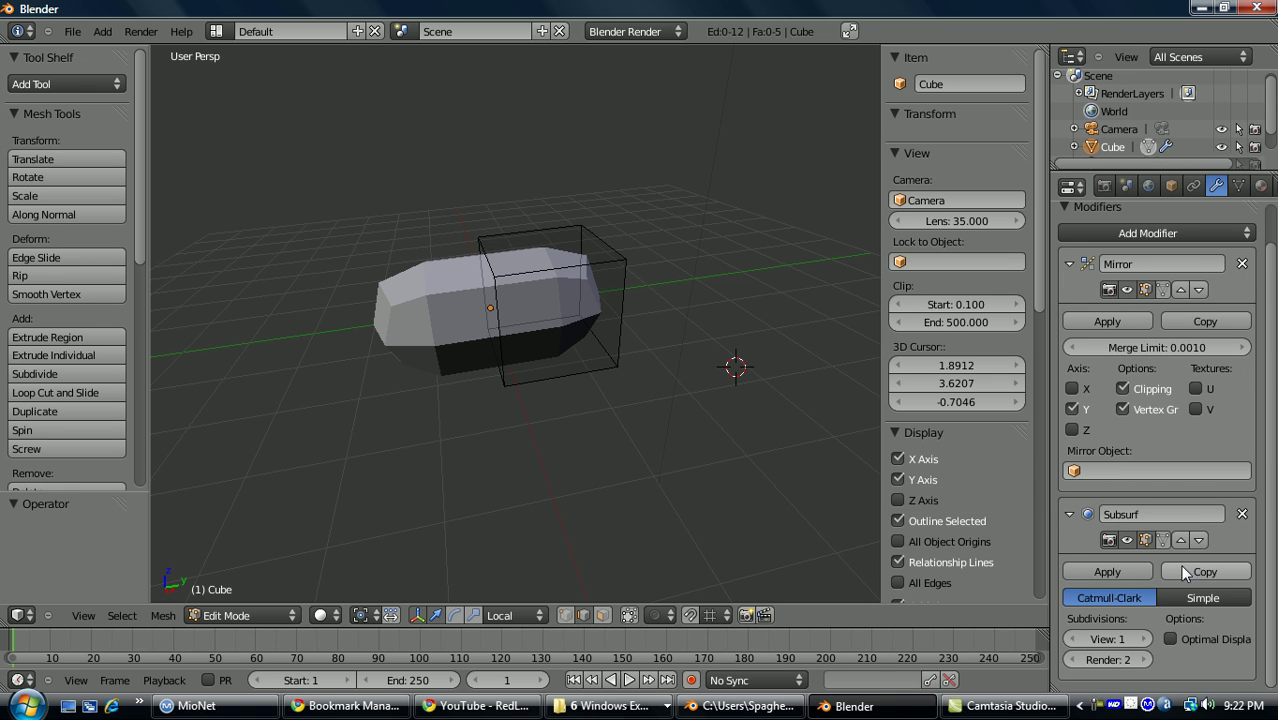
Try the Subsurf modifier above Mirror and restore the order, then switch its type to Simple and back to Catmull-Clark.
click(1183, 540)
click(1196, 290)
click(1190, 597)
click(1140, 597)
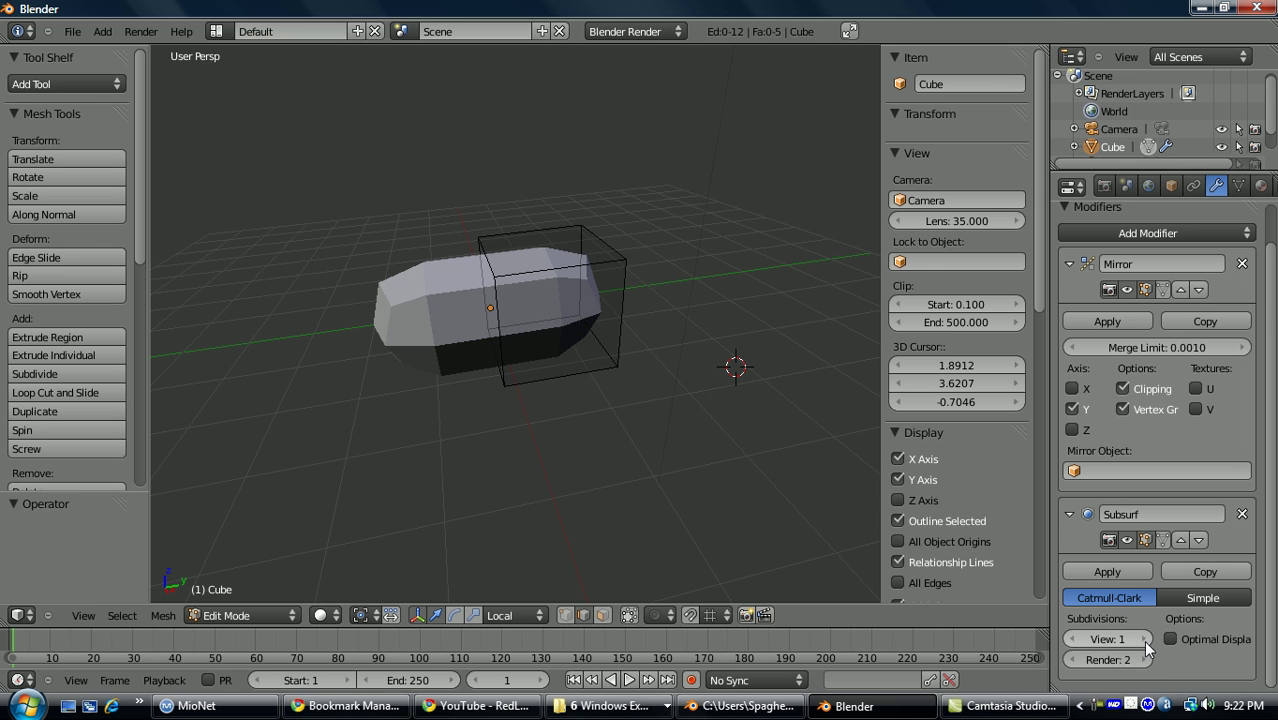
Set the Subsurf modifier's subdivisions to 4 for View and 5 for Render.
click(1145, 638)
click(1145, 638)
click(1145, 638)
click(1144, 654)
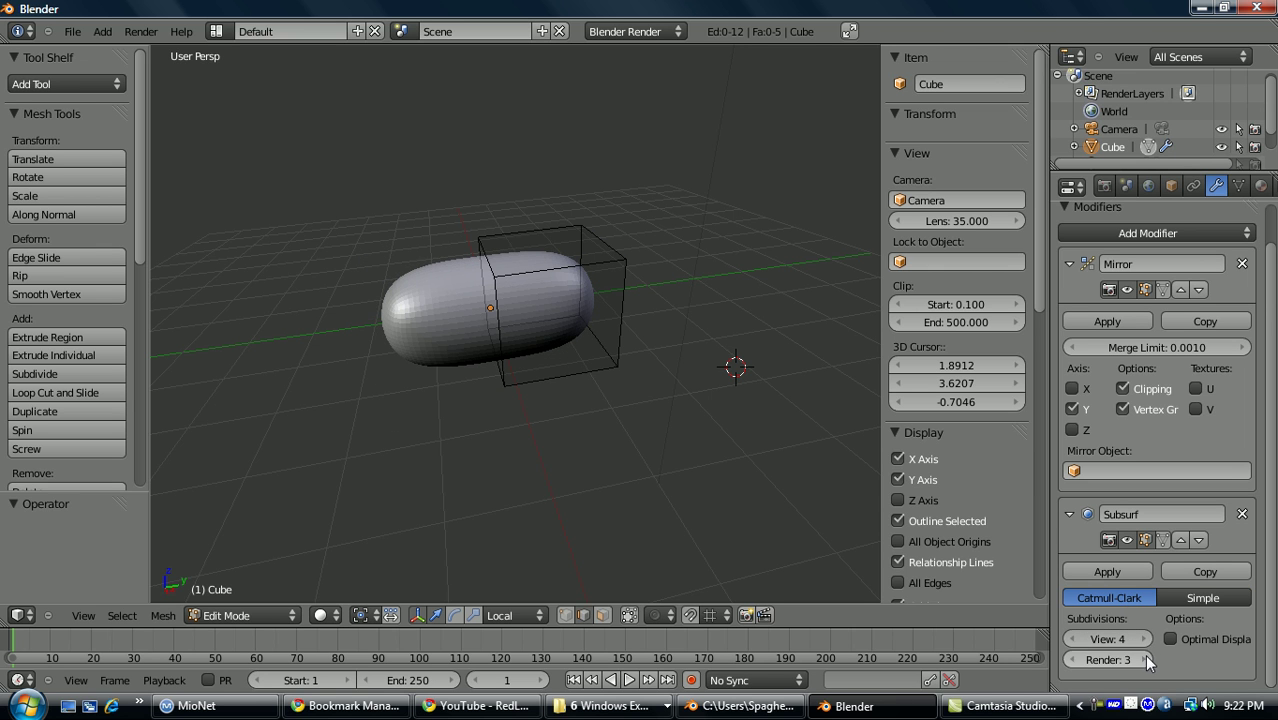
click(1143, 653)
click(1142, 655)
Select the upper edge at the mesh's outer end and set its crease to 0.9.
key(n)
key(n)
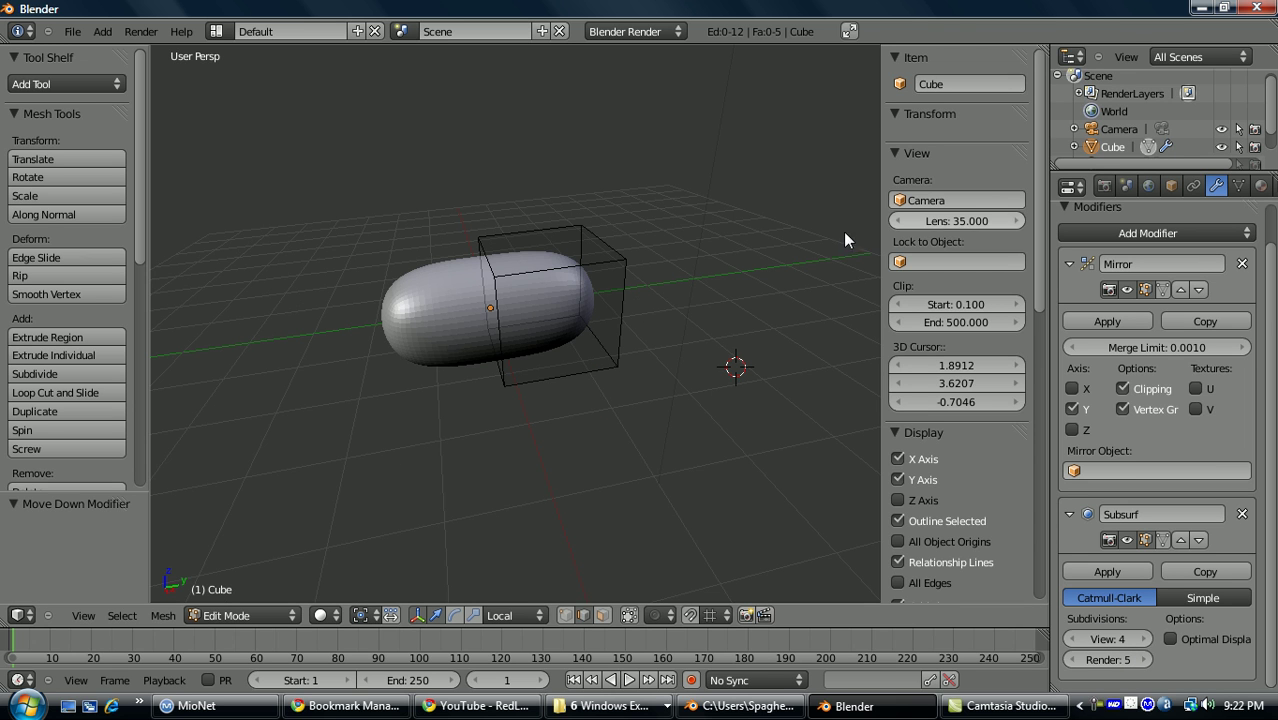
right_click(599, 240)
click(957, 245)
text(0.9)
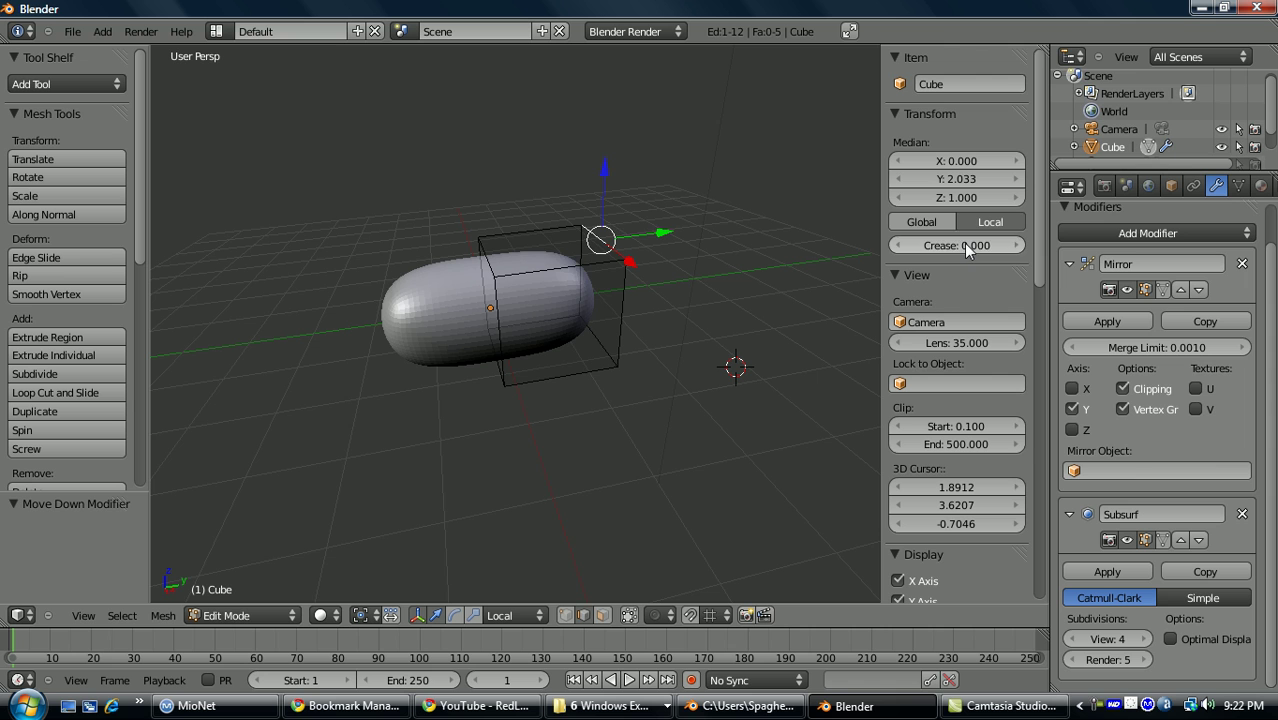
key(Return)
Select the two long upper edges of the mesh and set their median crease to 0.300.
right_click(547, 264)
shift+right_click(546, 231)
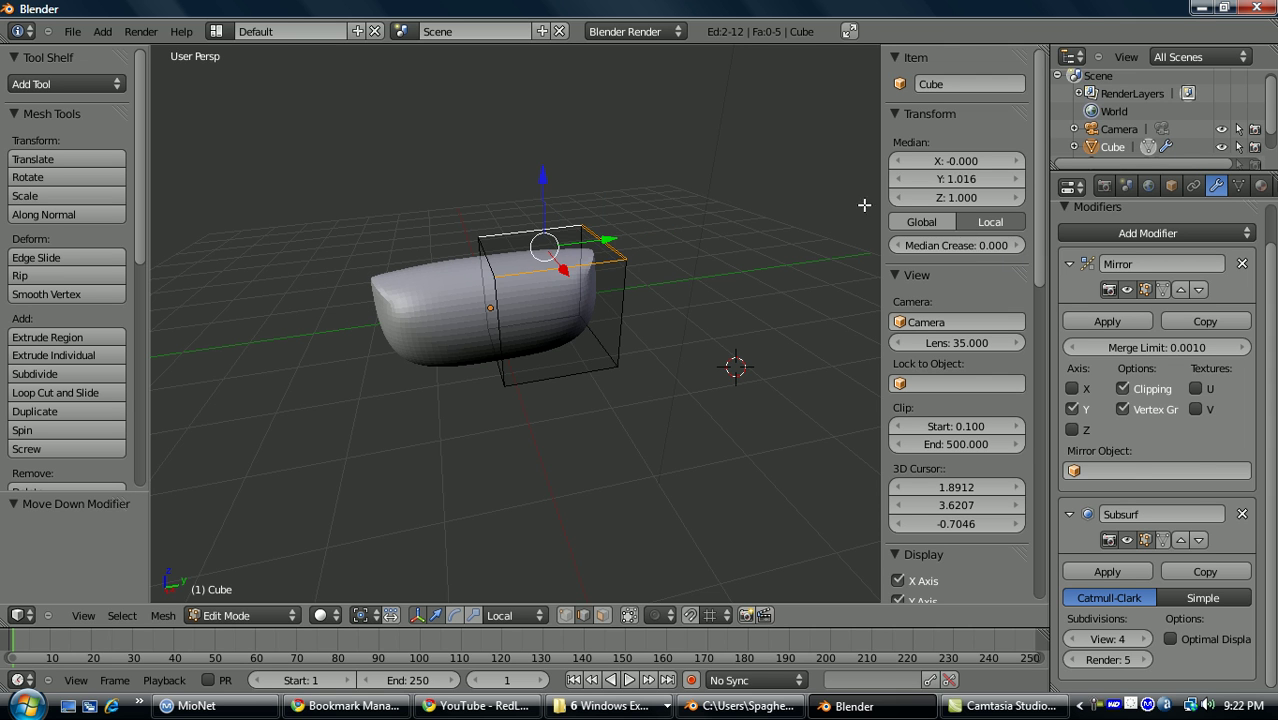
drag(987, 241, 991, 243)
Add one loop cut across the mesh's length and slide it almost fully to the outer end.
key(ctrl+r)
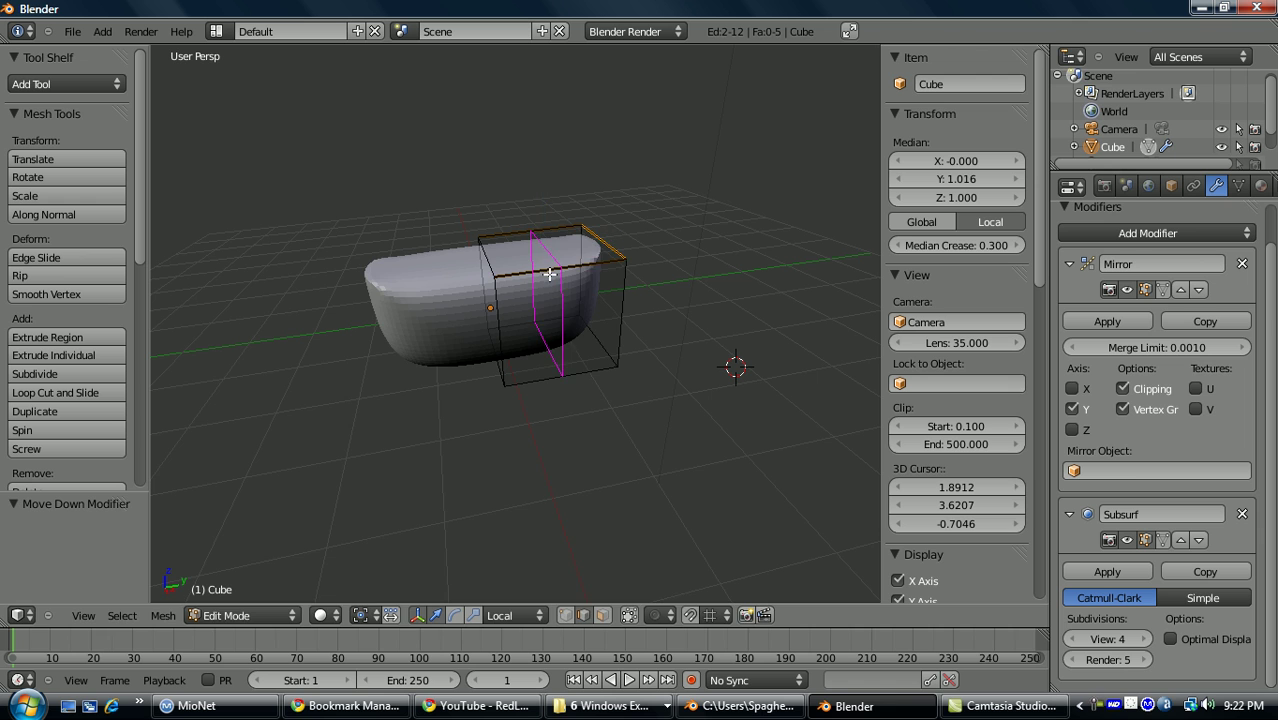
click(553, 277)
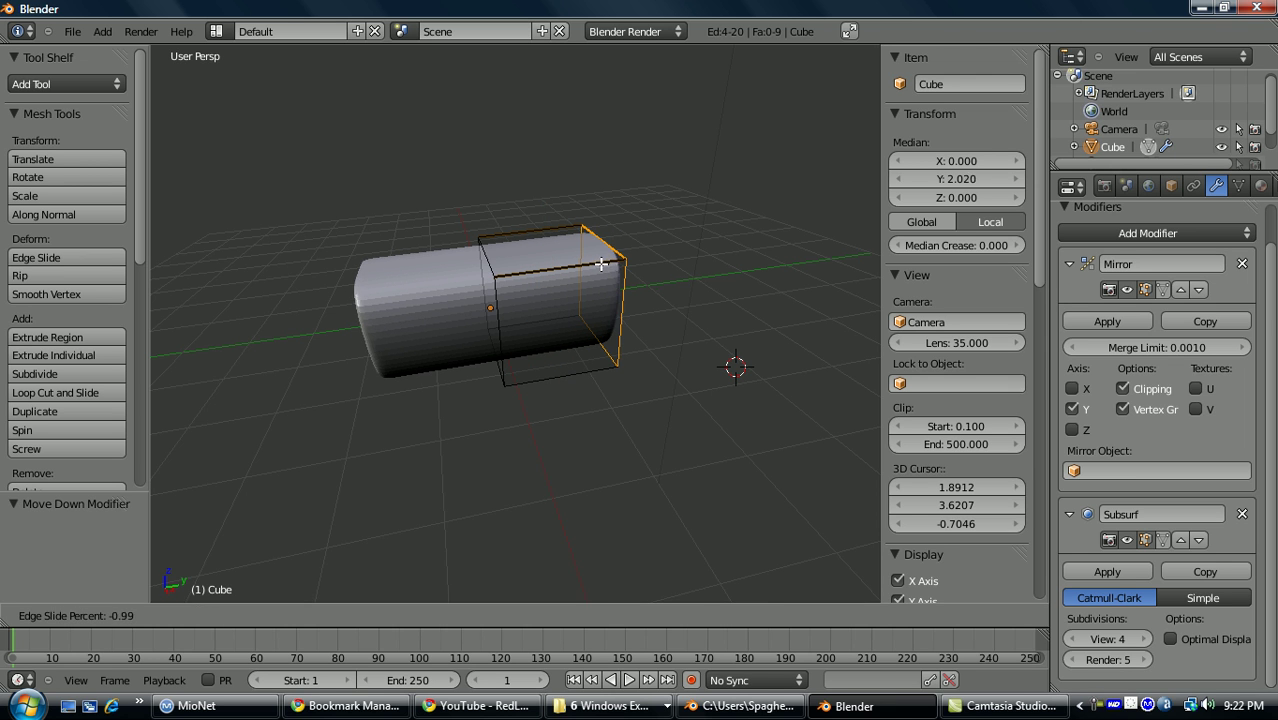
click(604, 265)
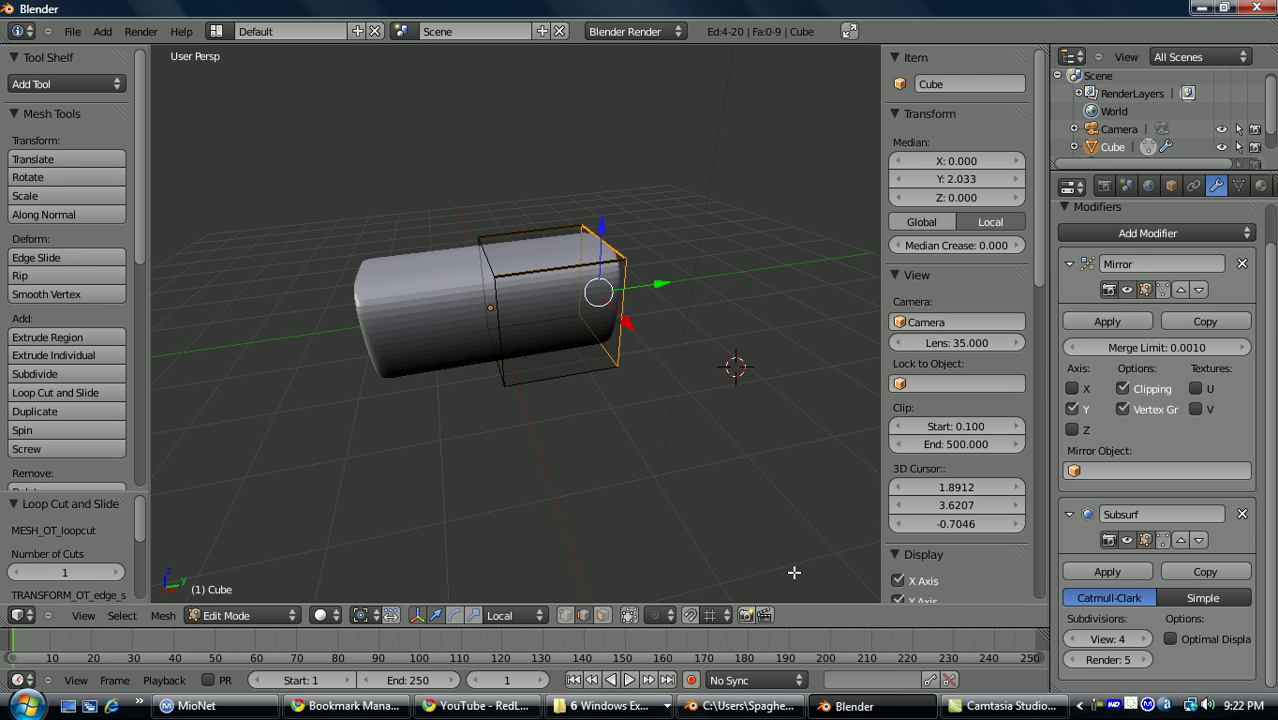
Remove the Subsurf modifier from the mesh and undo the removal.
click(1242, 514)
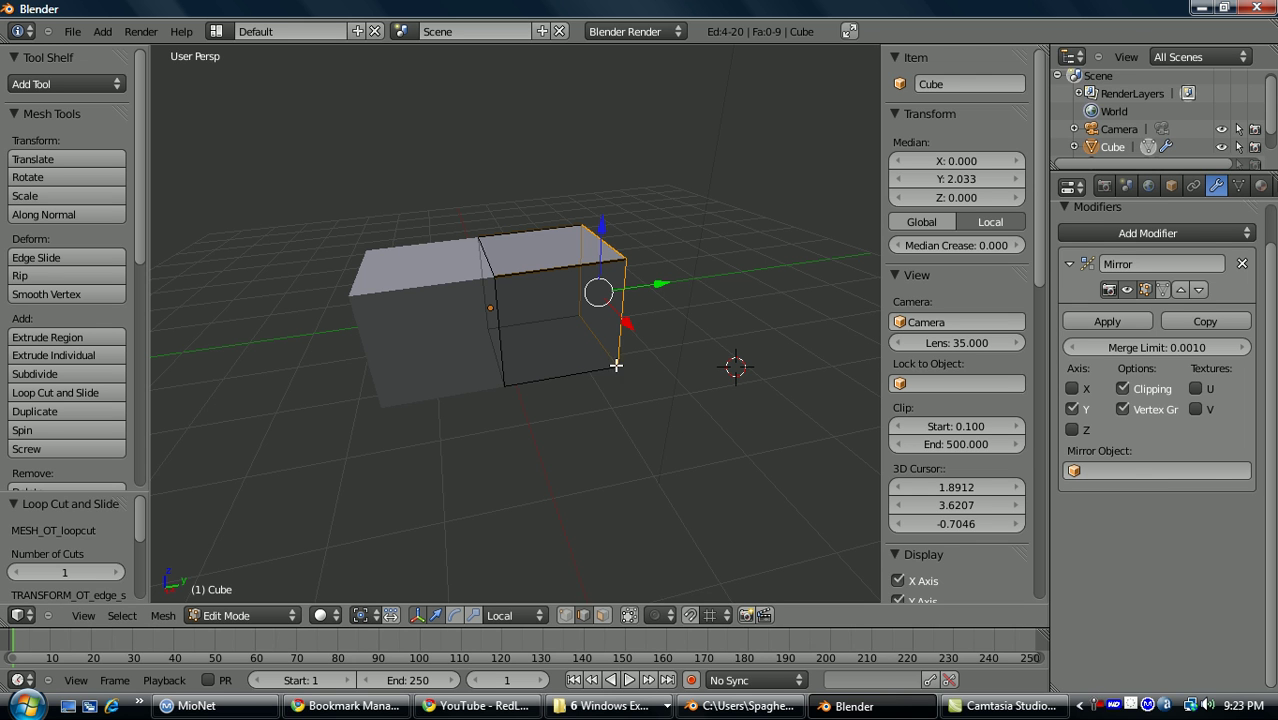
key(ctrl+z)
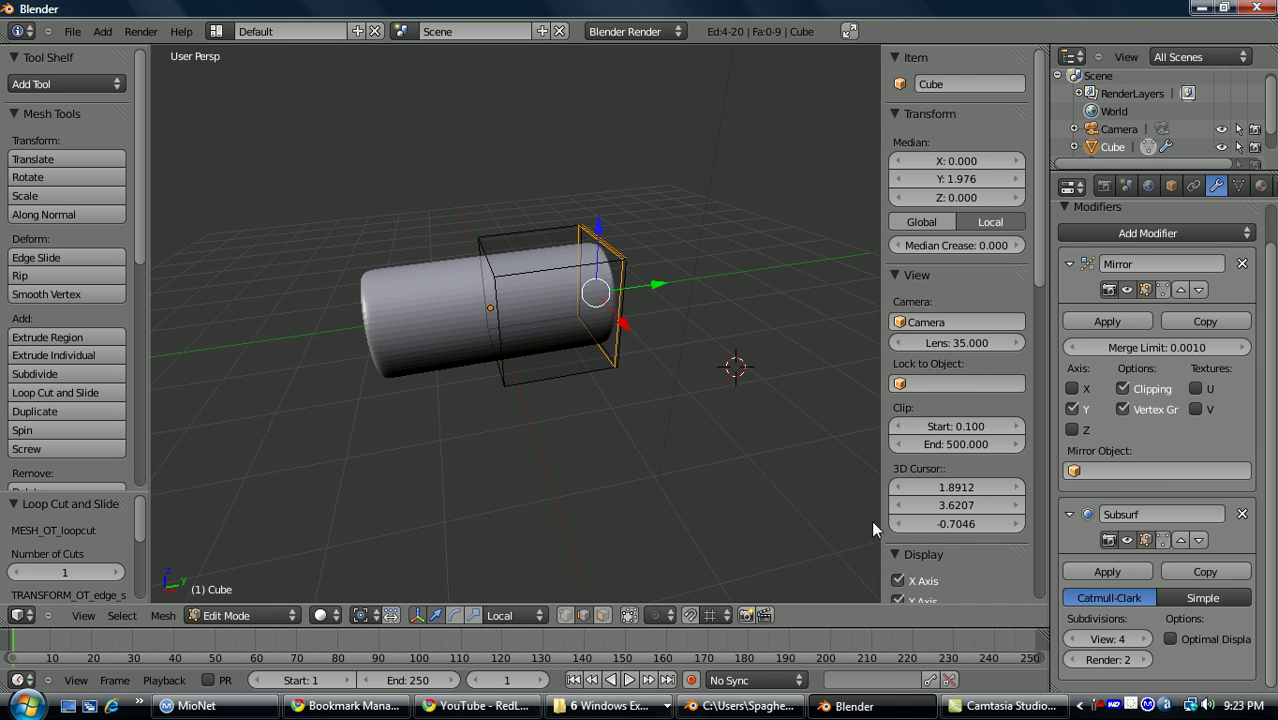
Apply the Subsurf modifier in Object Mode, then return to Edit Mode and inspect the resulting mesh.
key(Tab)
click(1100, 571)
key(Tab)
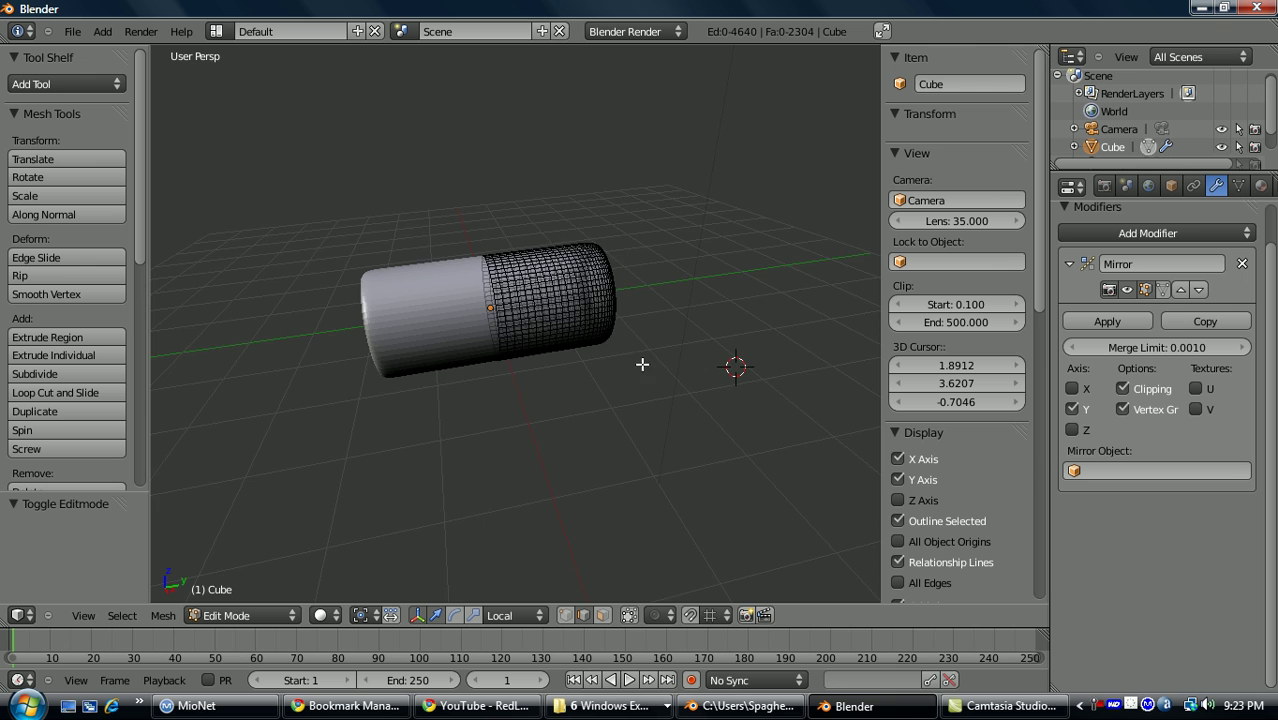
middle_drag(645, 362, 599, 419)
middle_drag(654, 373, 542, 348)
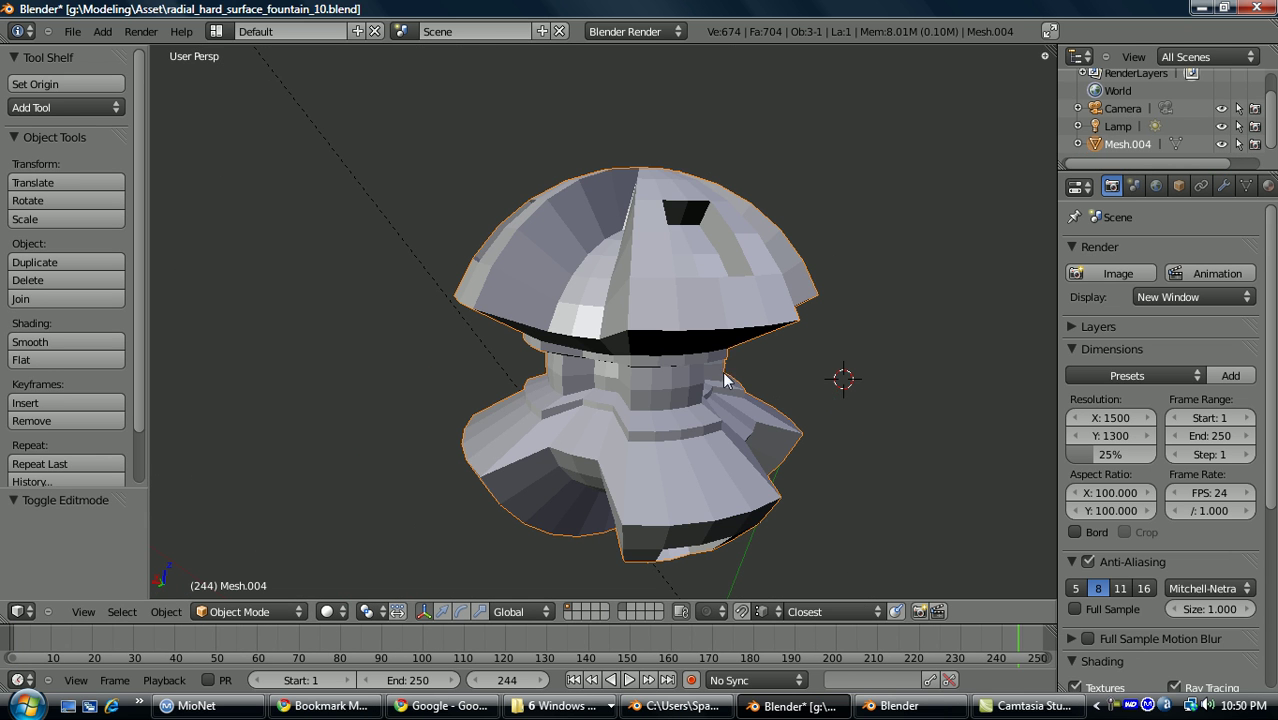
In Edit Mode, select the whole fountain mesh and set its shading to Smooth, comparing it with Flat.
middle_drag(441, 355, 396, 310)
key(Tab)
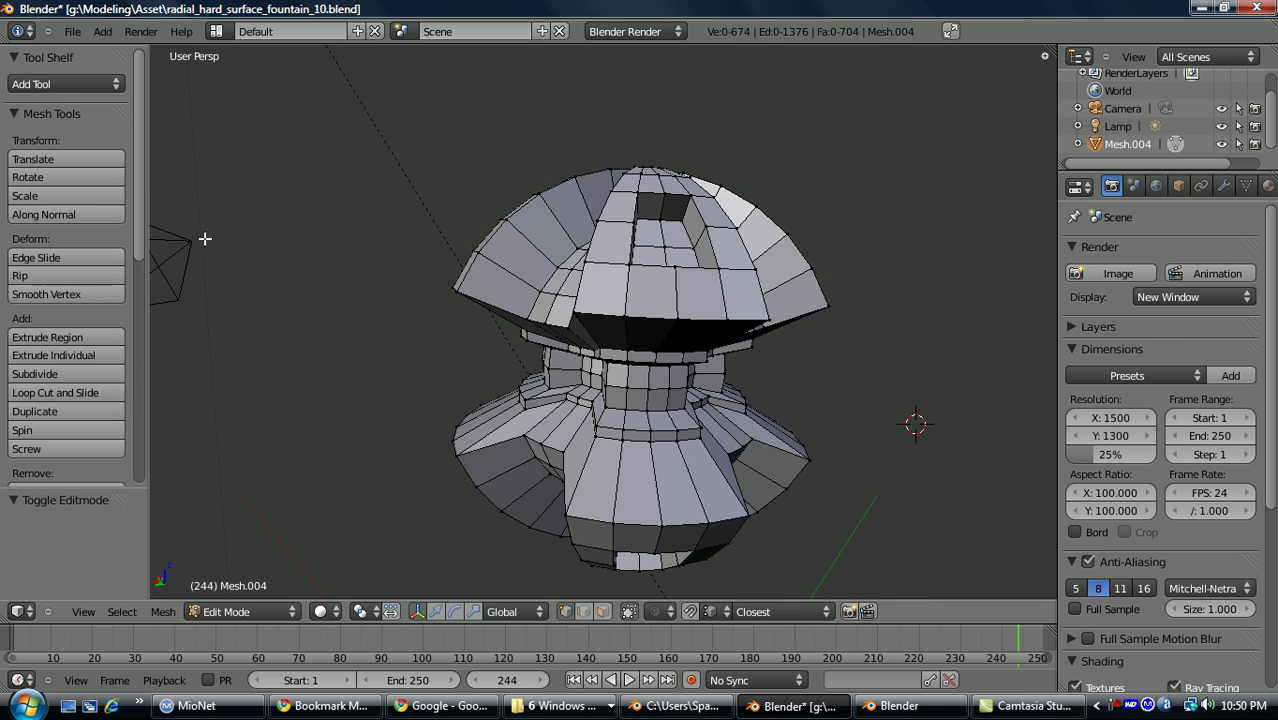
key(a)
drag(142, 200, 146, 345)
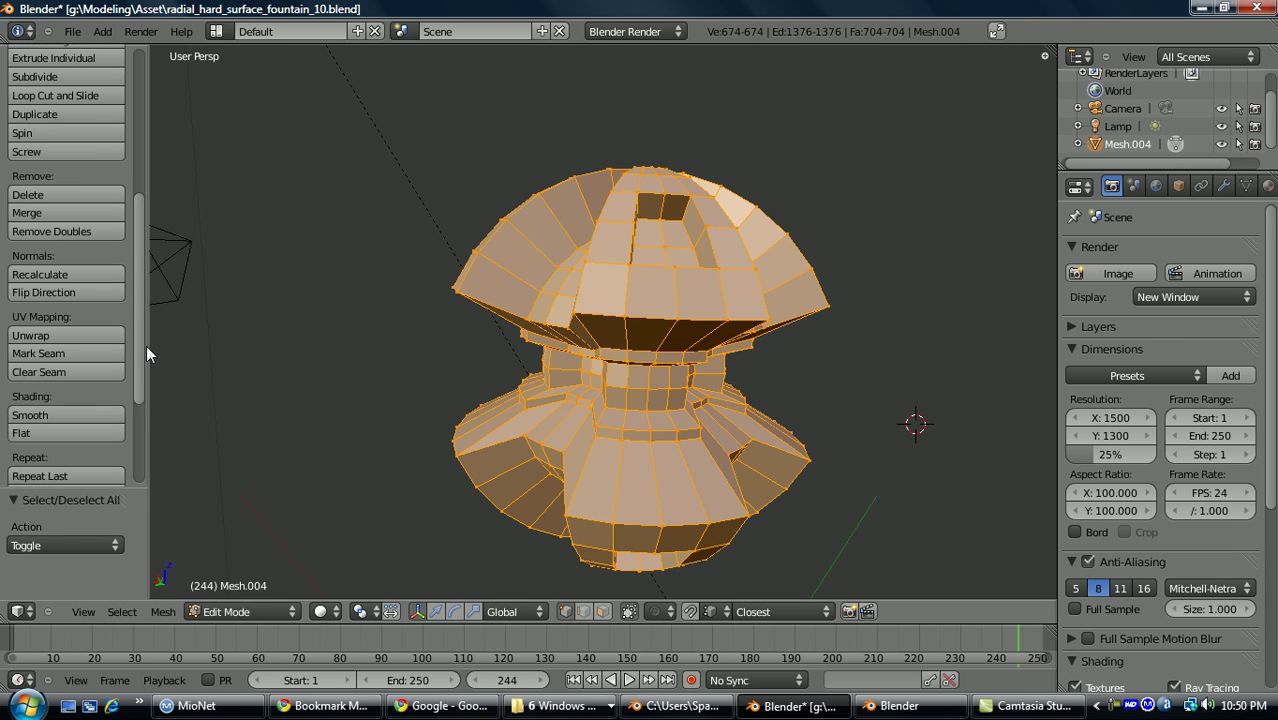
click(65, 410)
click(56, 433)
click(72, 410)
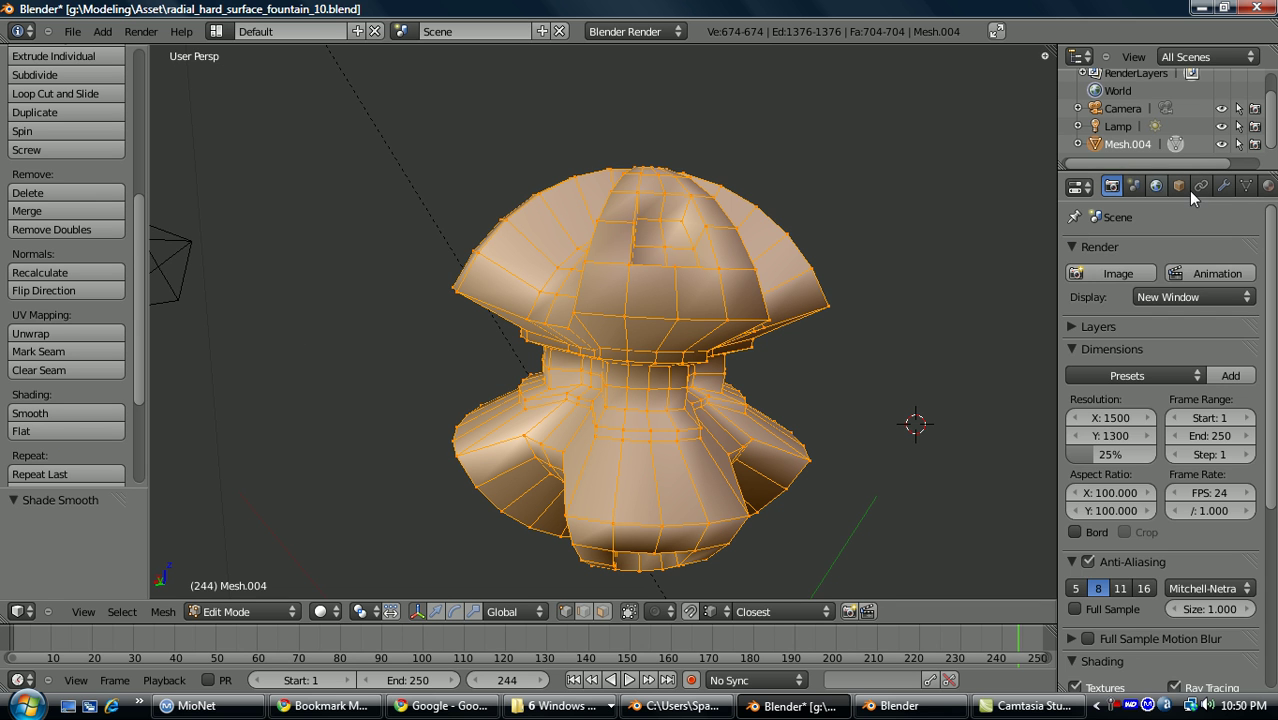
Add an Edge Split modifier to the fountain mesh and return to Object Mode.
click(1223, 187)
click(1146, 273)
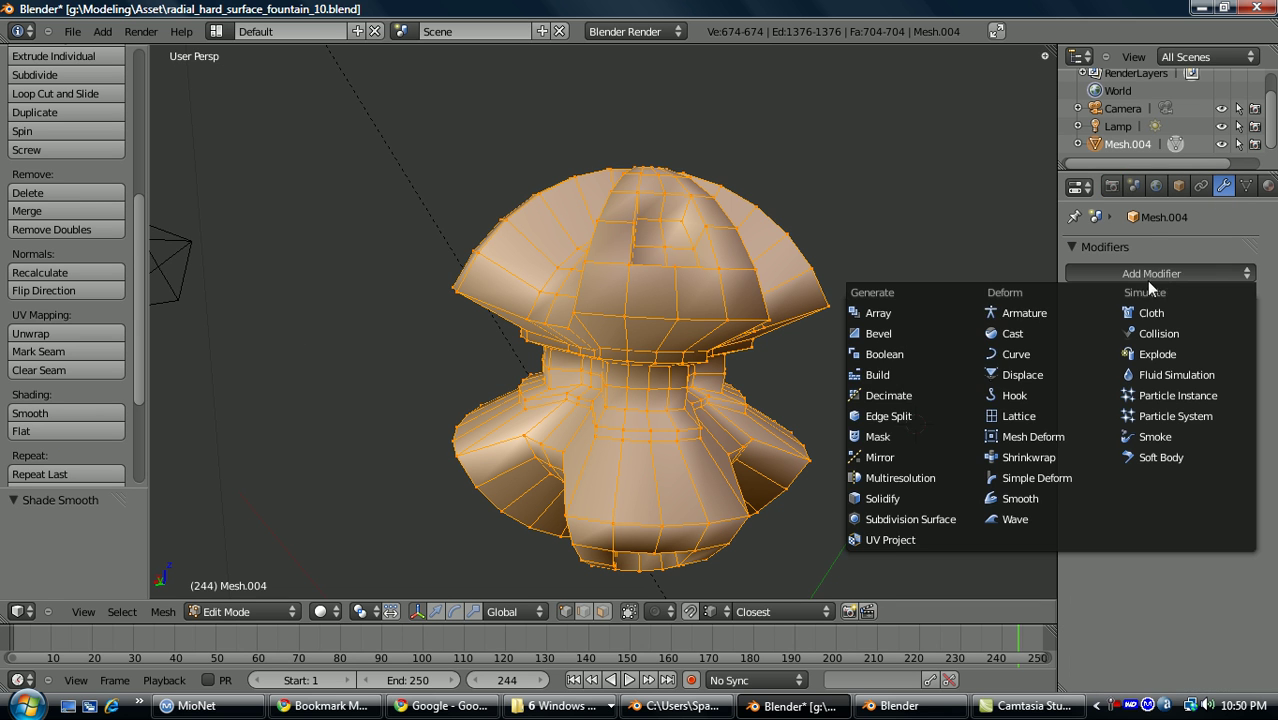
click(895, 412)
middle_drag(917, 418, 707, 340)
key(Tab)
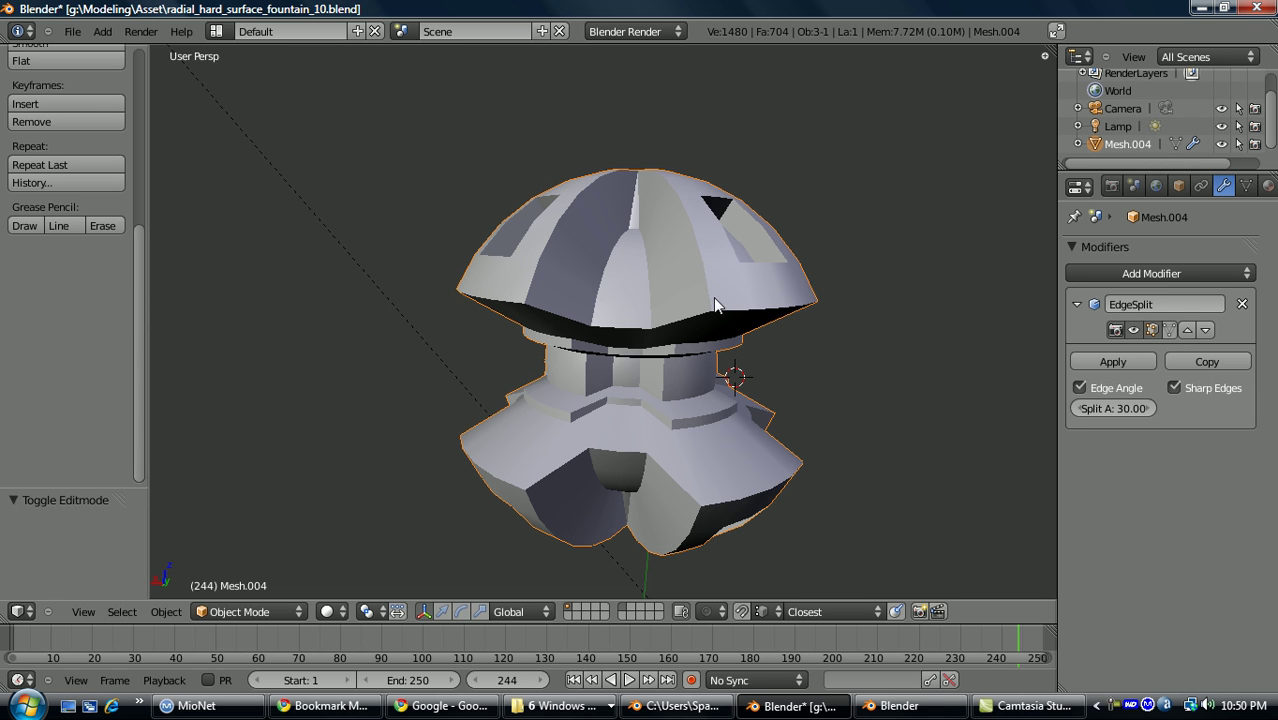
In Edit Mode, select the edge loop running down the side of the fountain mesh and mark it sharp.
mouse_move(1113, 408)
mouse_down()
mouse_move(1240, 408)
mouse_move(1080, 408)
mouse_move(1113, 408)
mouse_up()
key(Tab)
middle_drag(730, 320, 667, 317)
alt+right_click(682, 318)
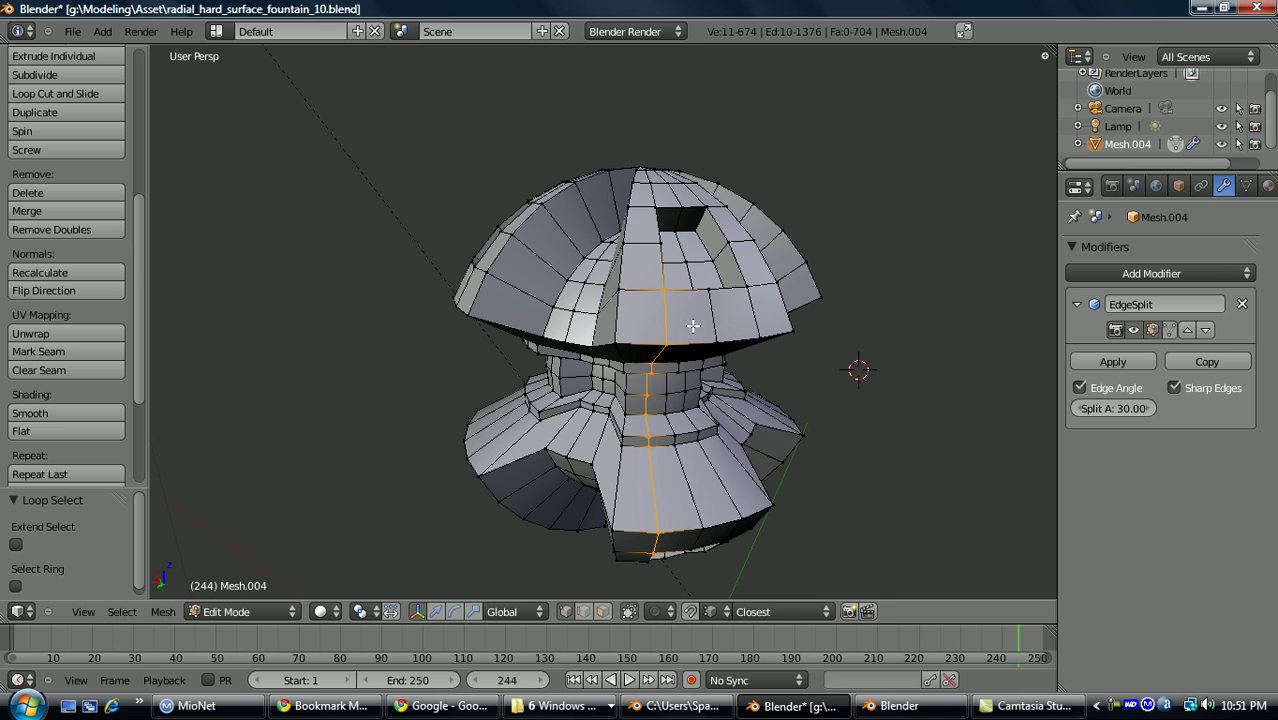
key(ctrl+e)
click(678, 309)
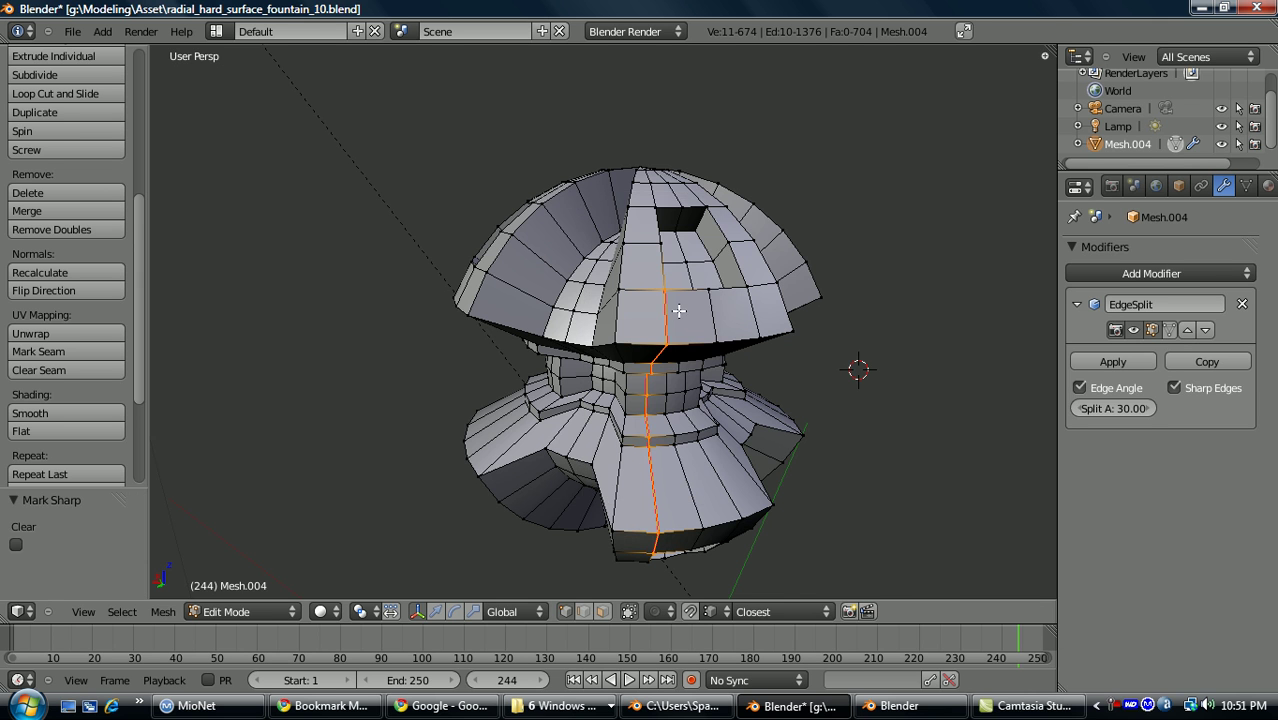
Return to Object Mode and examine the Edge Split shading along the marked sharp edges.
key(Tab)
middle_drag(676, 320, 614, 228)
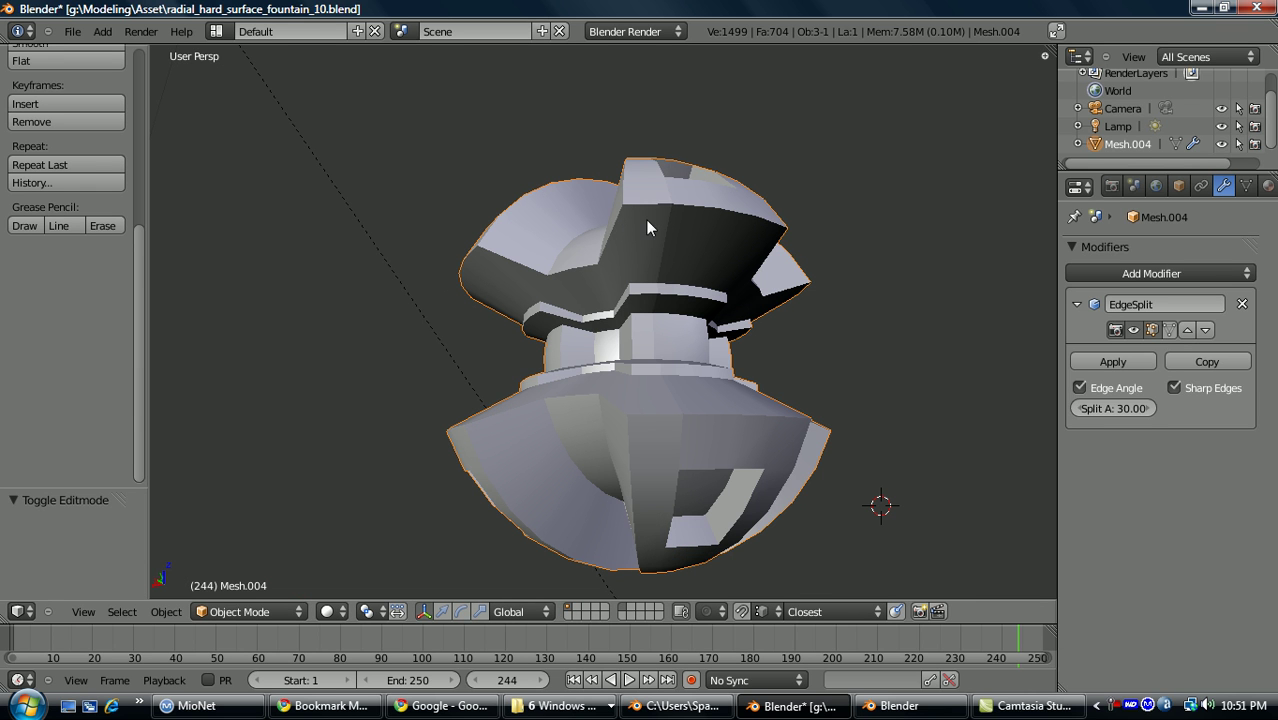
middle_drag(652, 254, 700, 280)
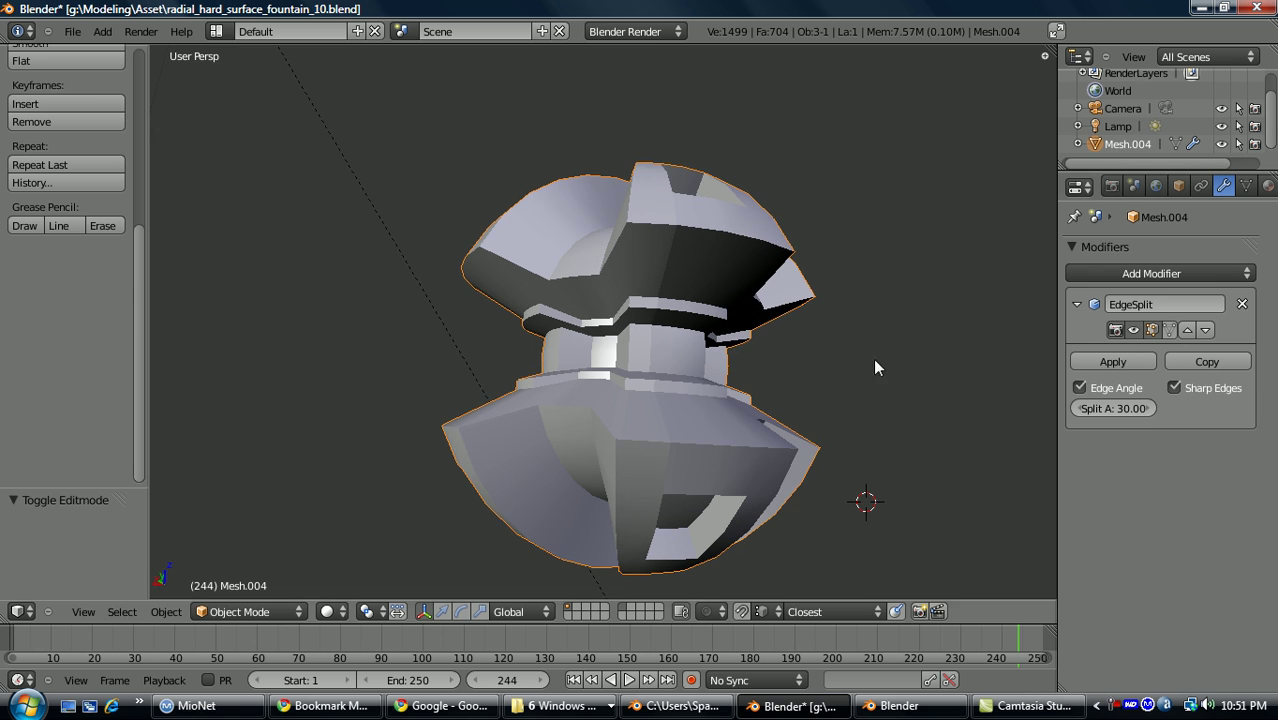
In Edit Mode, try moving a single vertex of the dome with the Edge Split modifier still unapplied.
key(Tab)
middle_drag(870, 280, 796, 316)
key(g)
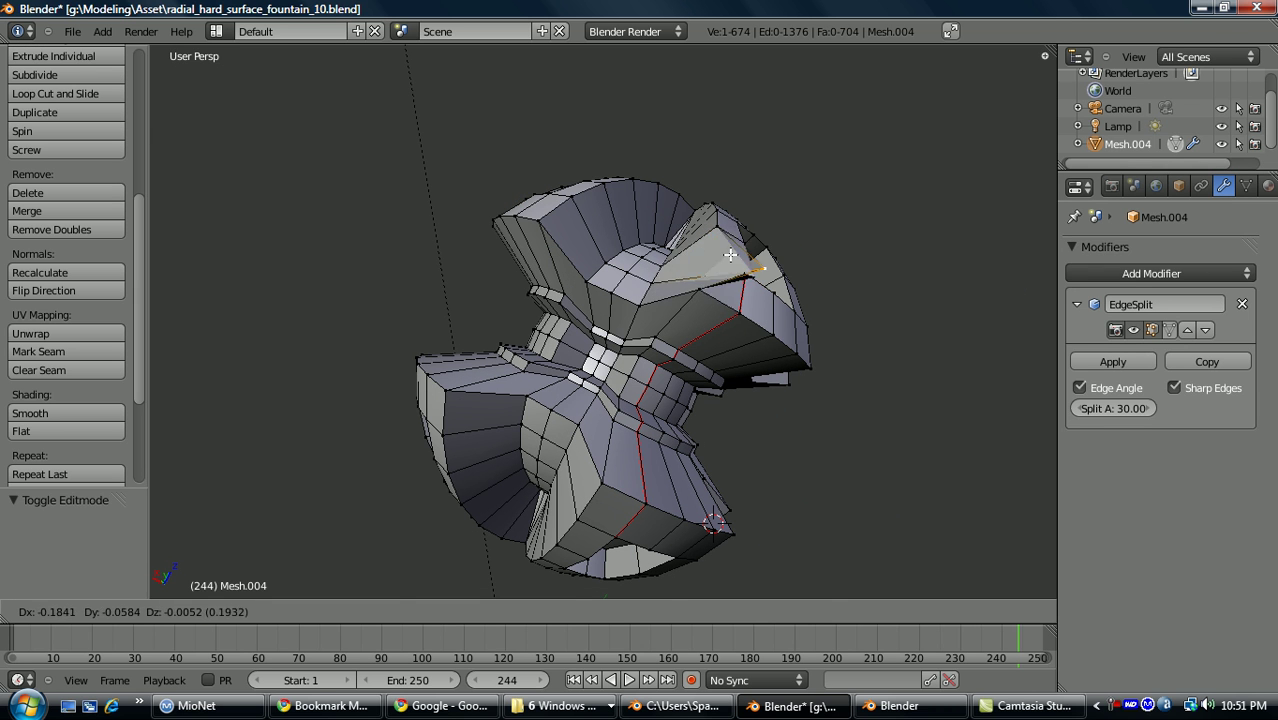
key(Escape)
Apply the Edge Split modifier in Object Mode and go back to Edit Mode.
click(1113, 362)
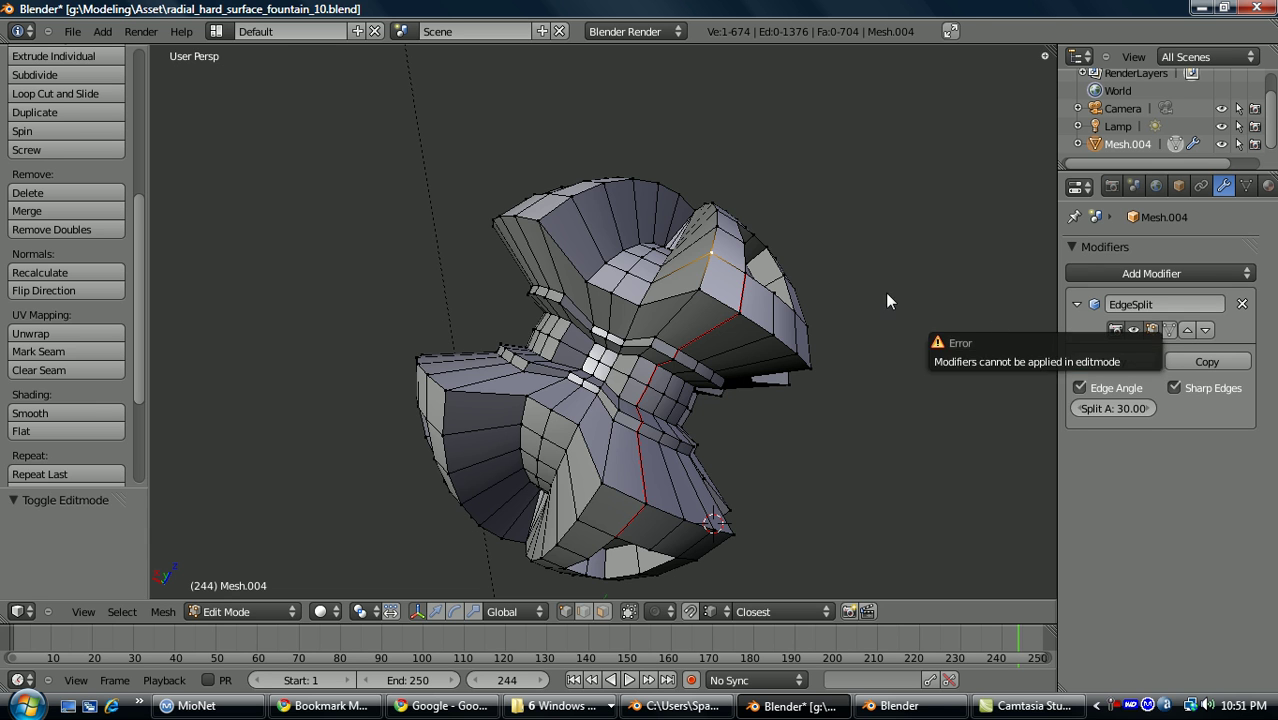
key(Tab)
click(1113, 362)
key(Tab)
middle_drag(862, 303, 843, 331)
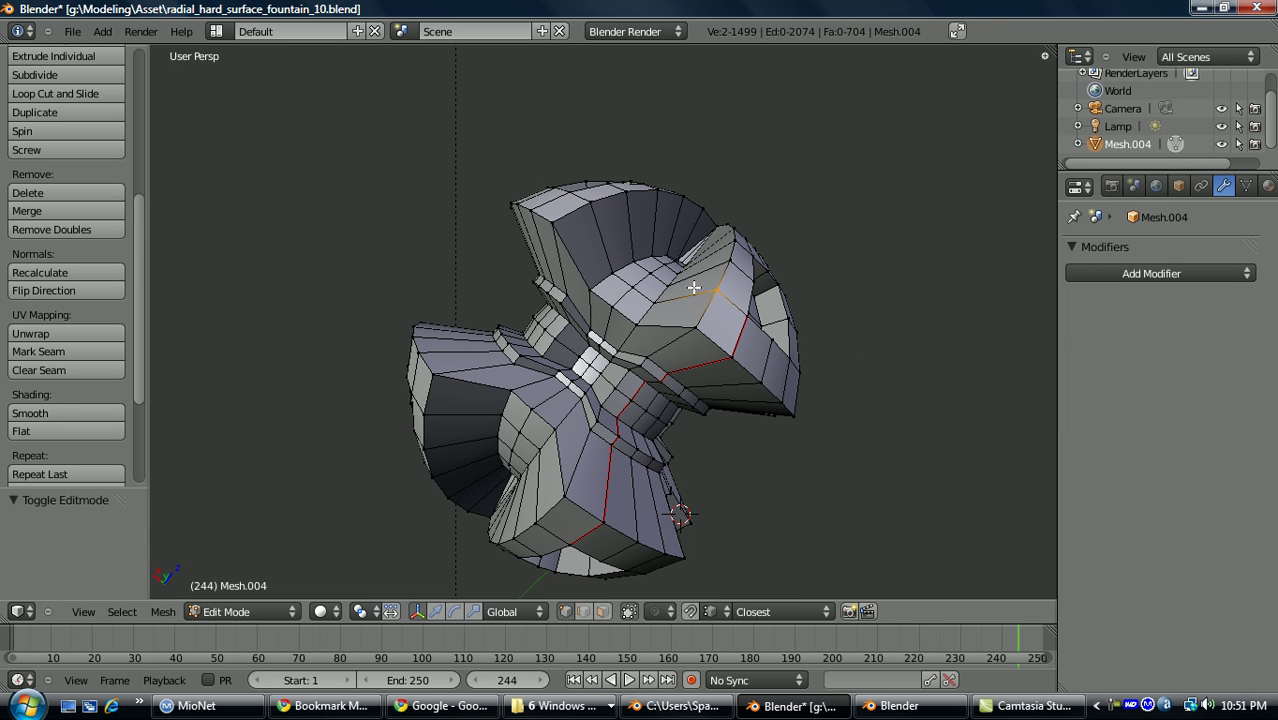
Try pulling a vertex on the split edge away from the dome, cancelling the move.
right_click(693, 288)
key(g)
key(Escape)
key(g)
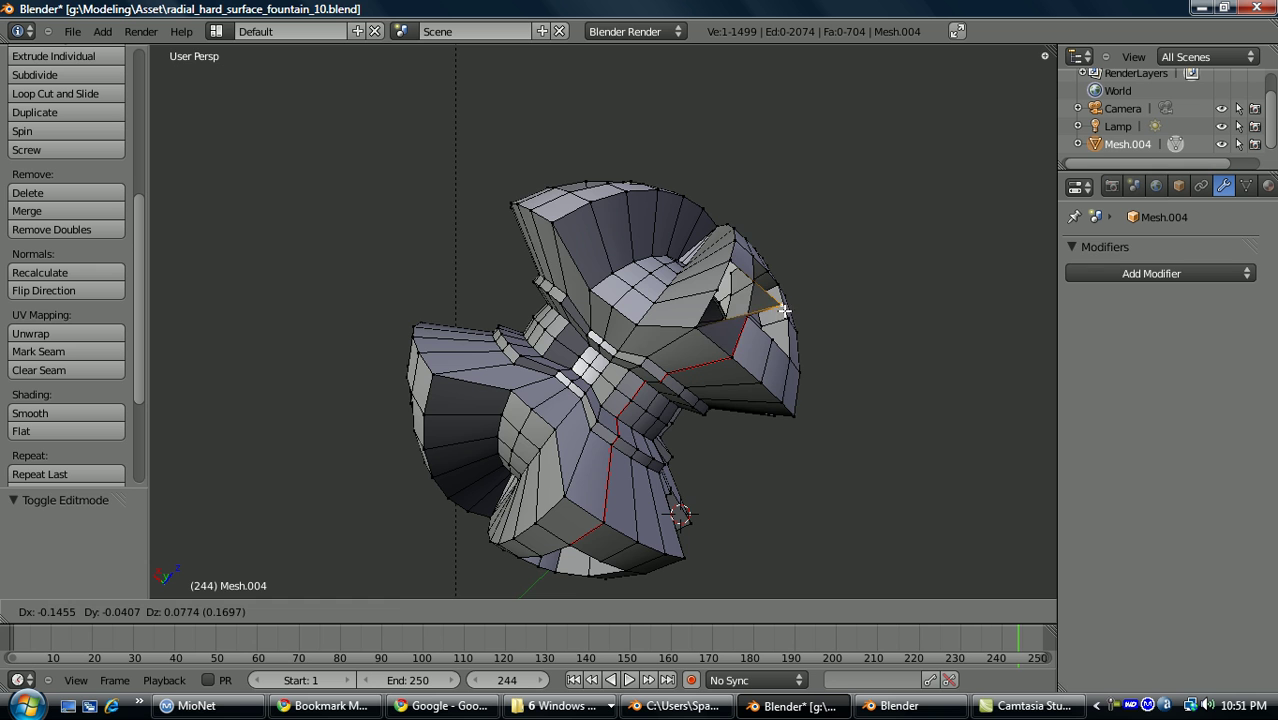
right_click(737, 294)
Select the whole fountain mesh and remove its doubles, checking the merge with a cancelled vertex move.
middle_drag(737, 294, 435, 222)
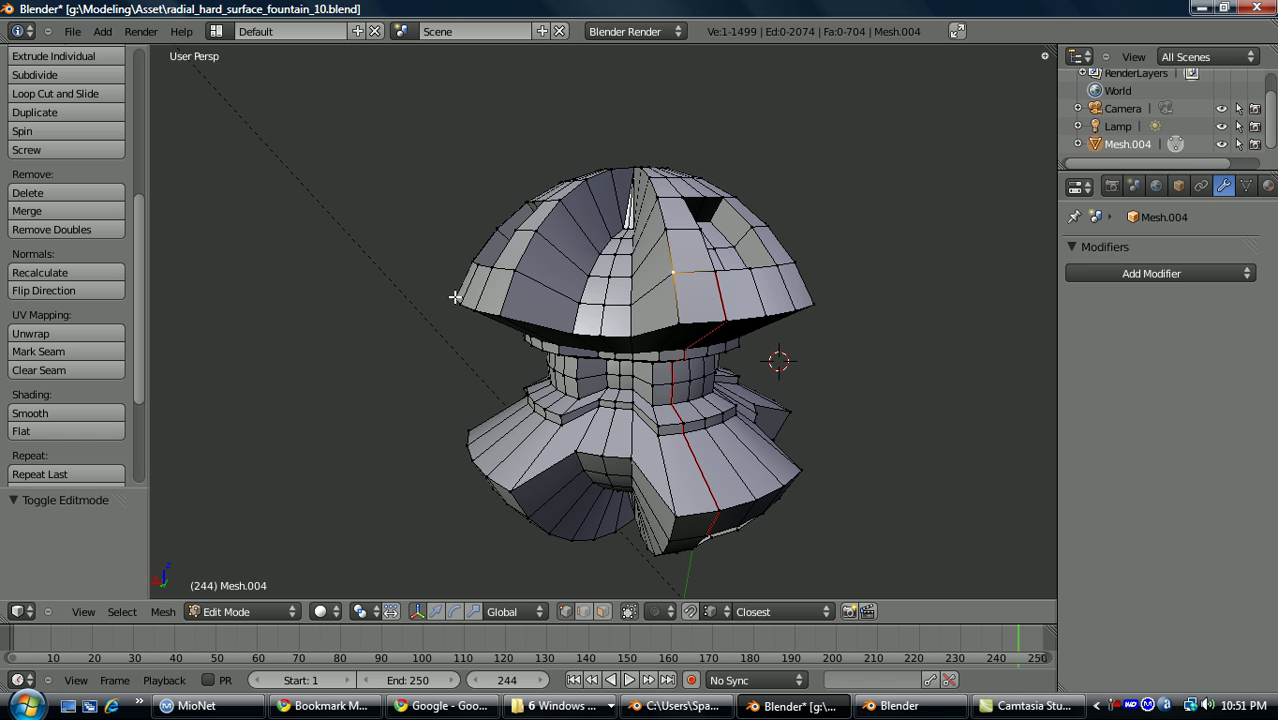
key(a)
key(w)
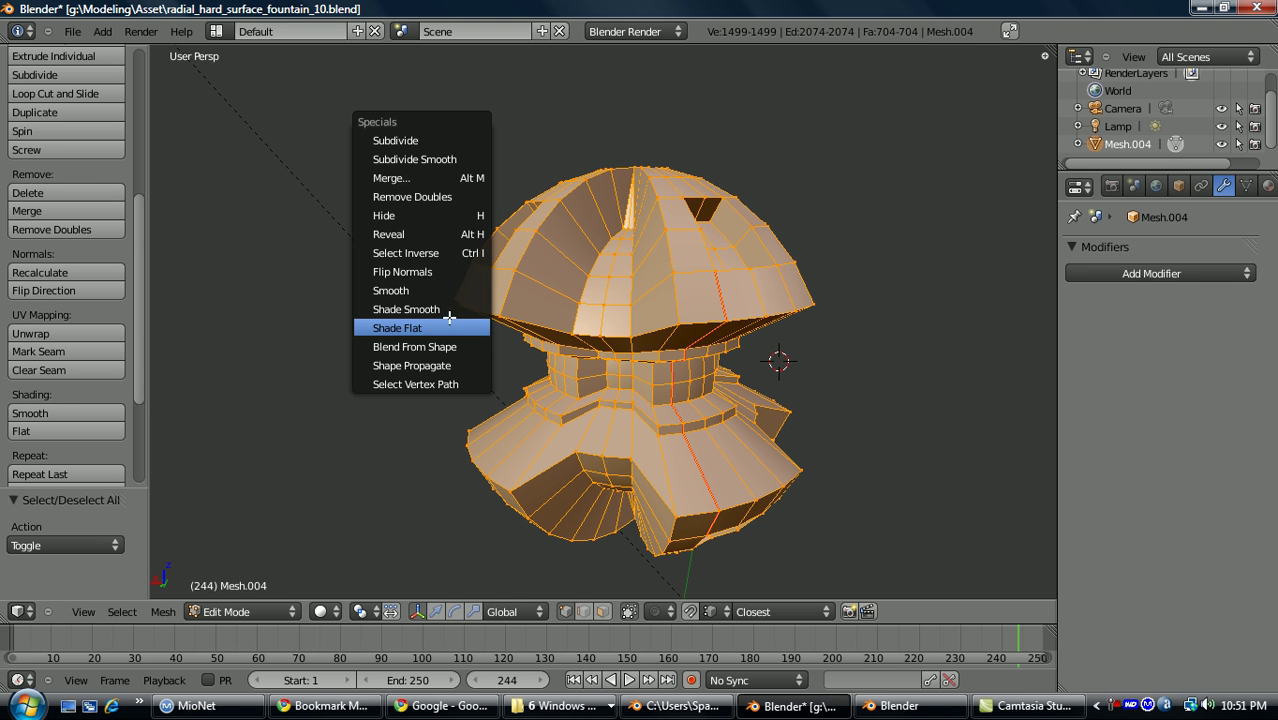
click(439, 200)
key(a)
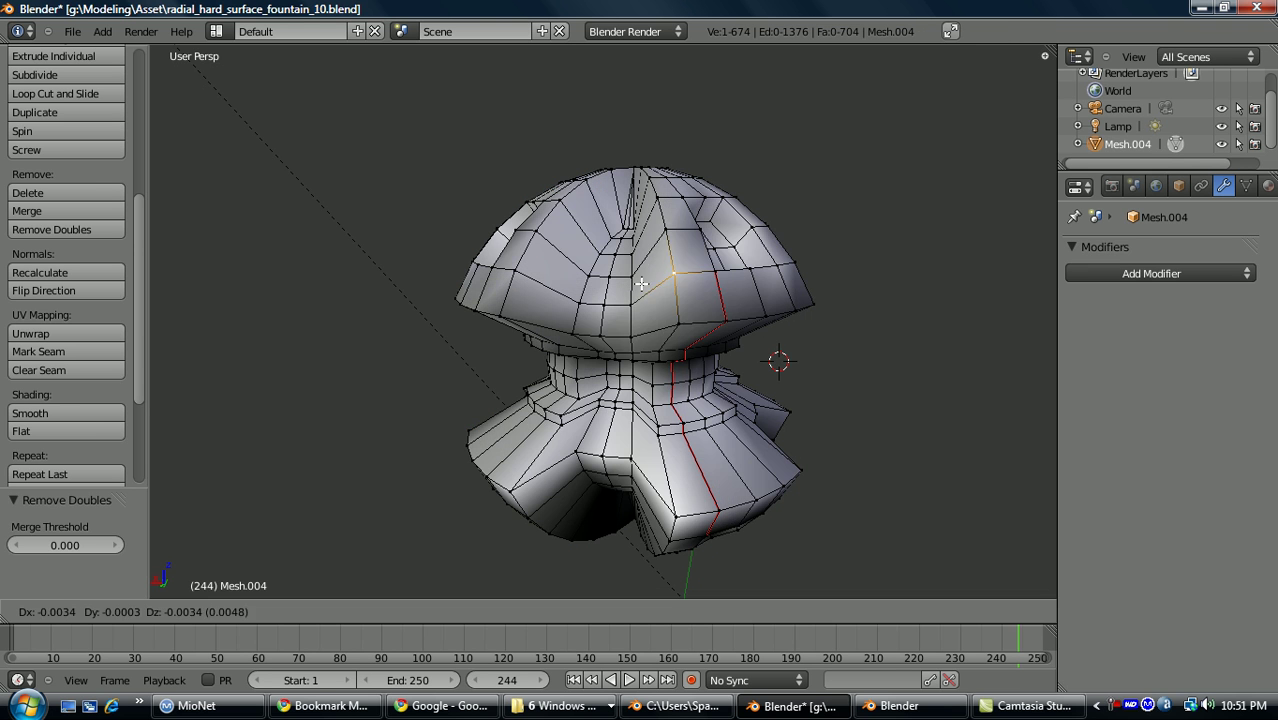
right_click(677, 256)
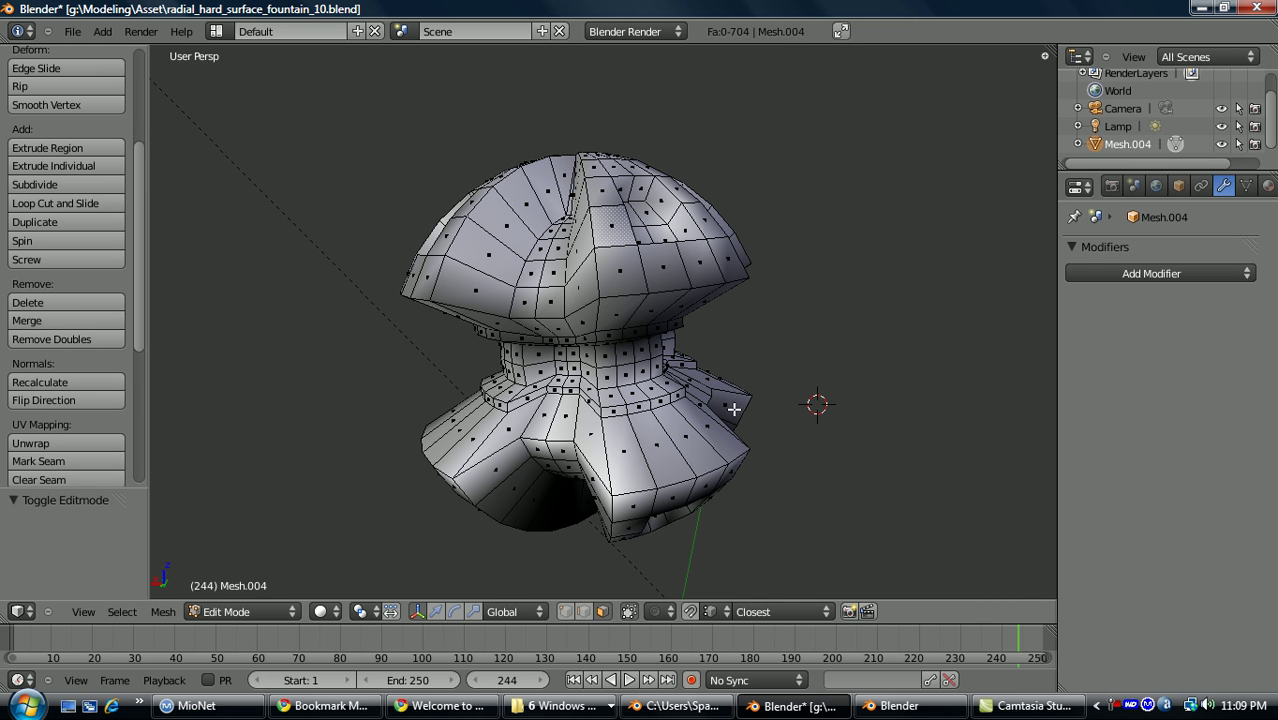
Turn on the display of face normals for the fountain mesh.
key(n)
drag(1046, 234, 1040, 560)
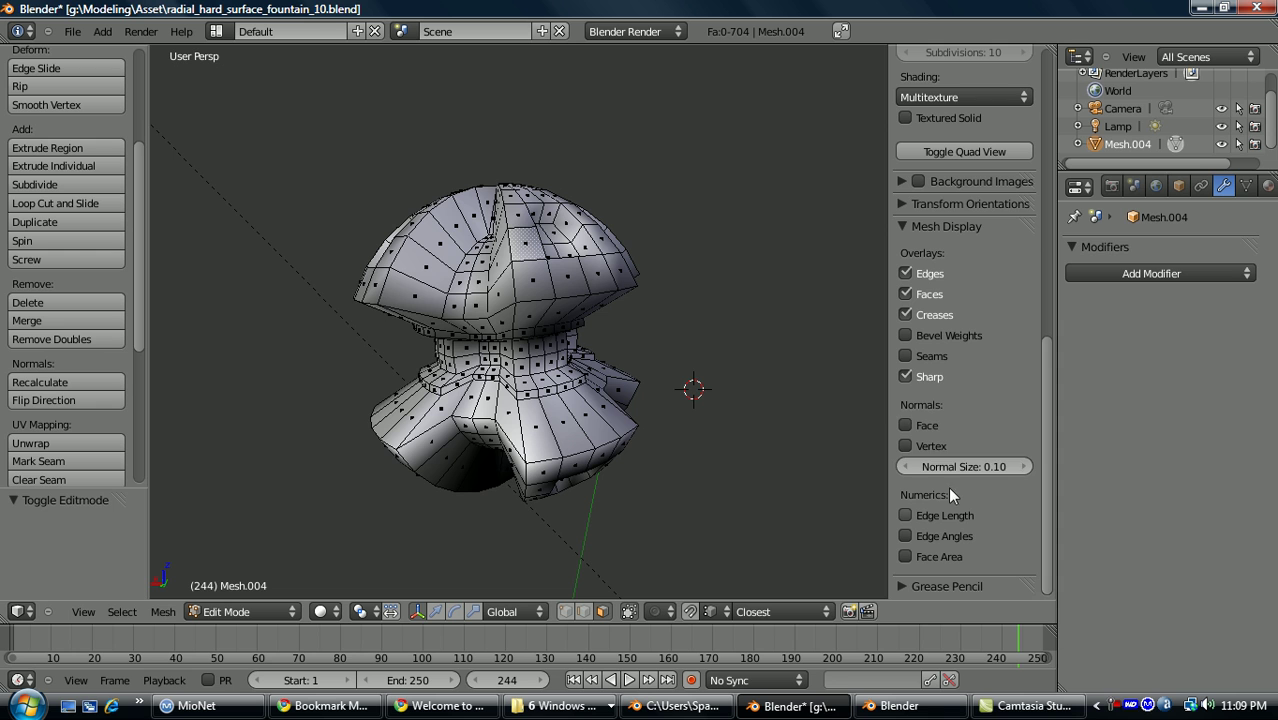
click(905, 425)
scroll(141, 231, down, 3)
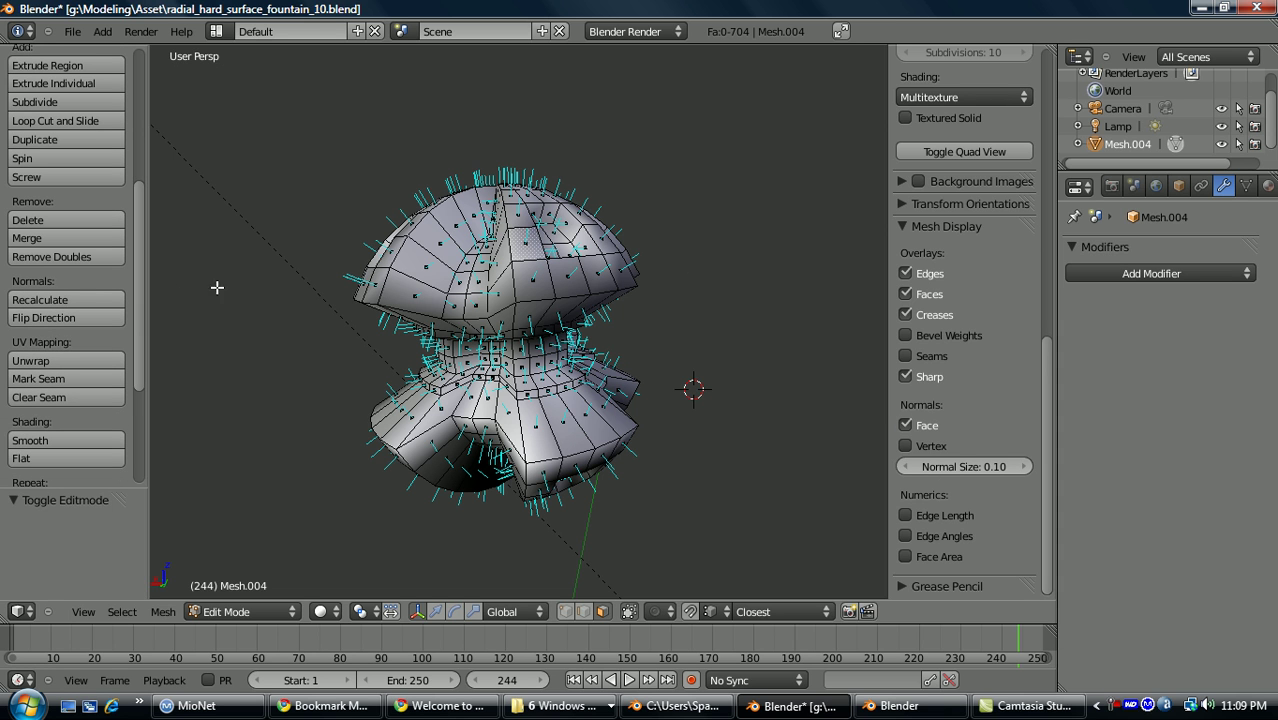
Flip the normals of two adjacent dome faces, and recalculate the normals of the whole mesh.
right_click(526, 273)
shift+right_click(519, 248)
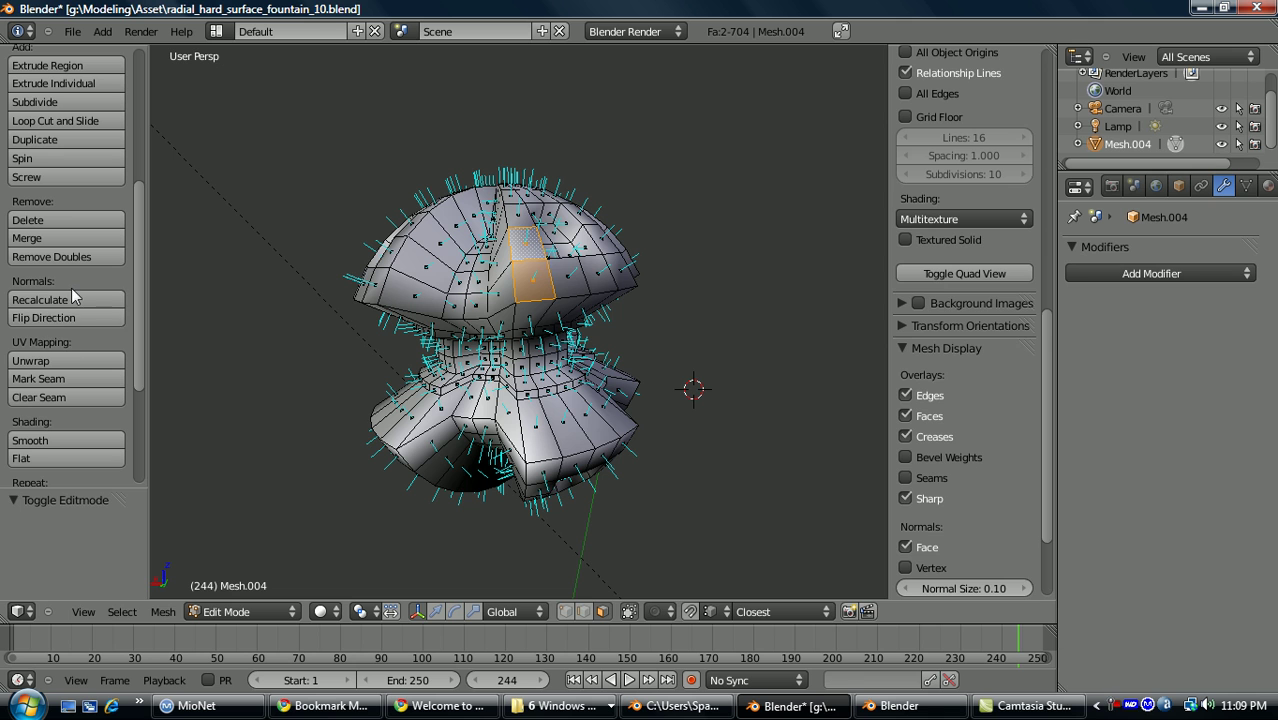
click(63, 320)
click(62, 320)
key(a)
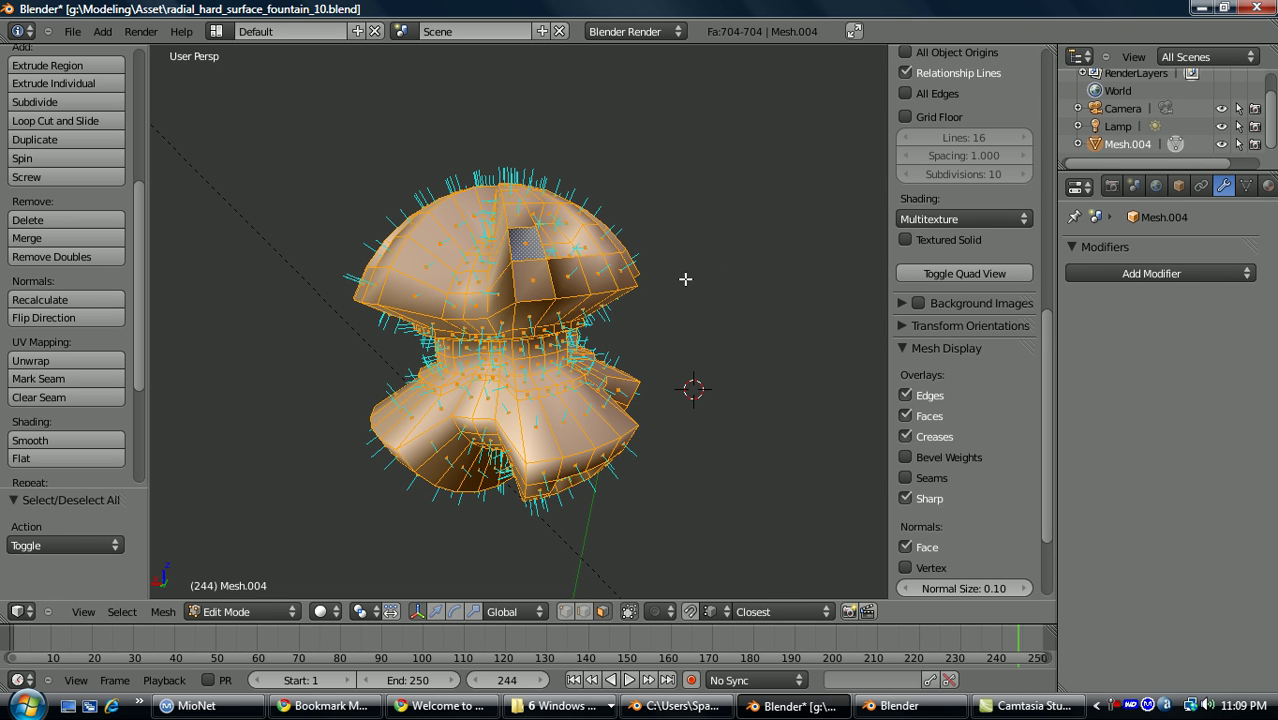
key(ctrl+n)
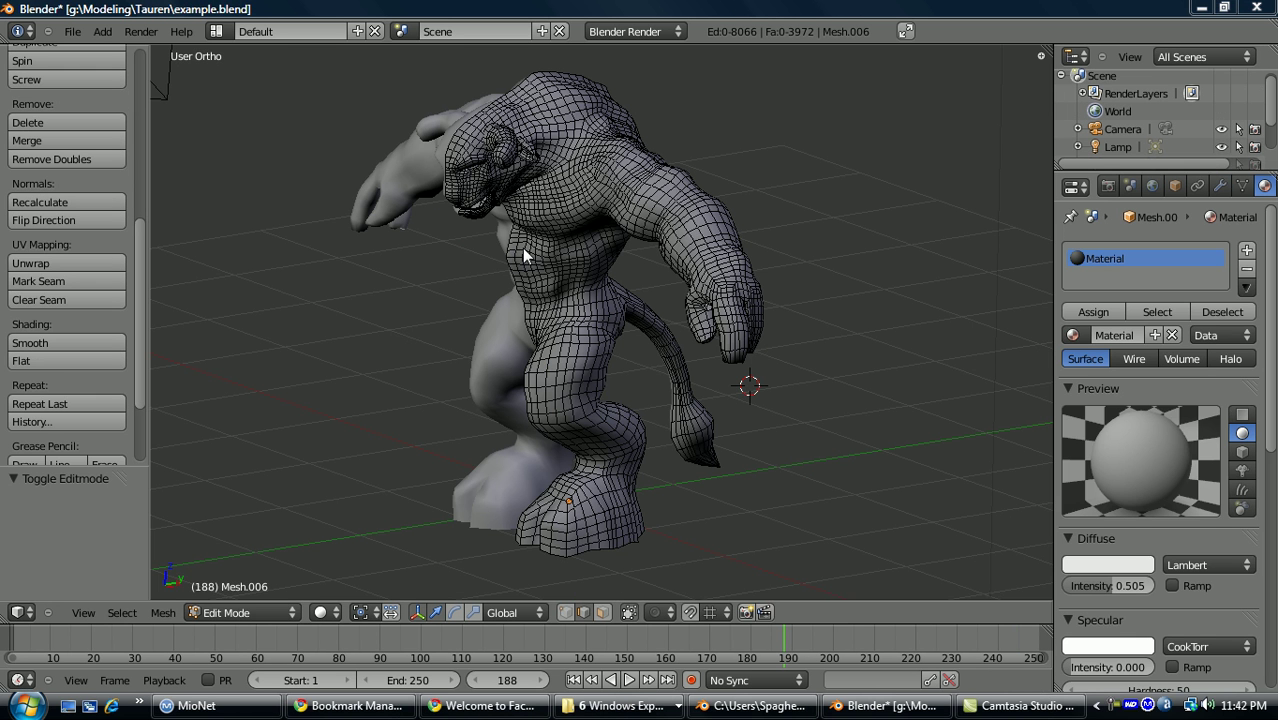
Return the creature in example.blend to Object Mode, reveal the hidden objects and select the band around its forearm.
key(Tab)
click(431, 300)
middle_drag(366, 275, 573, 365)
key(alt+h)
right_click(635, 280)
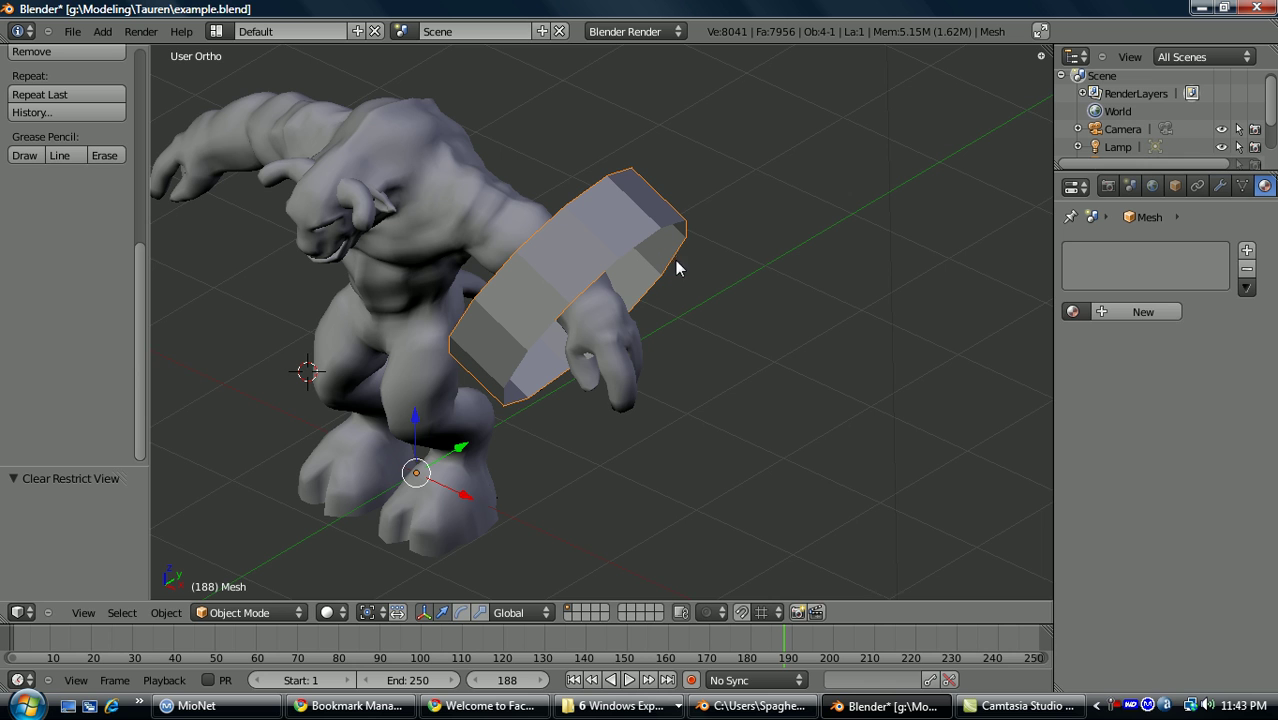
Give the band a new material with a green diffuse color.
click(1220, 186)
click(1264, 186)
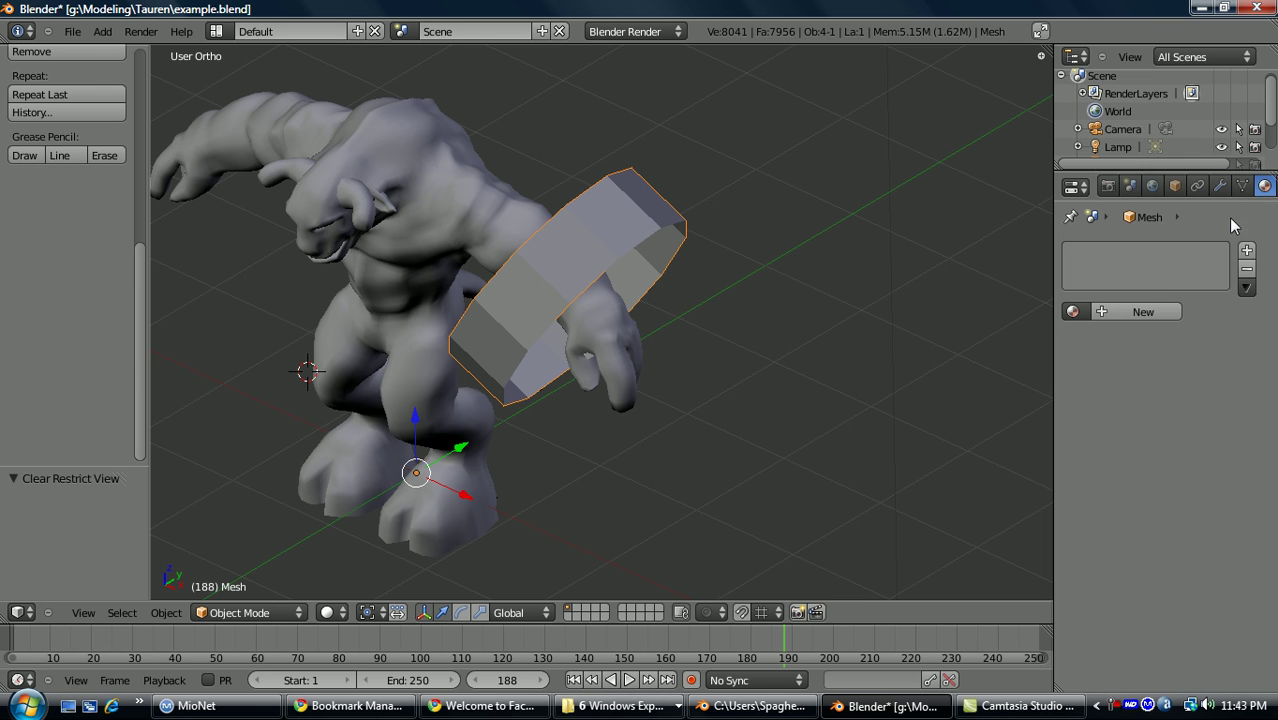
click(1140, 309)
click(1108, 542)
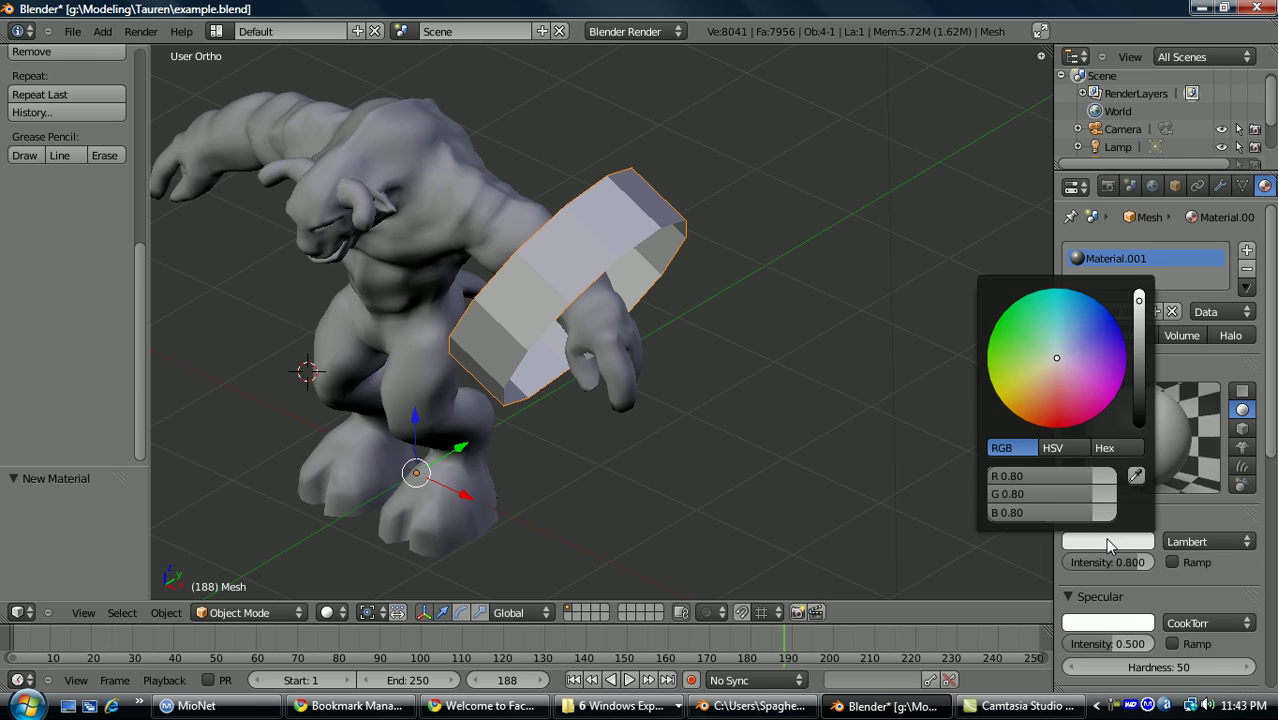
mouse_move(1047, 395)
mouse_down()
mouse_move(999, 316)
mouse_move(978, 320)
mouse_up()
middle_drag(790, 280, 860, 250)
Add a Shrinkwrap modifier to the band with the creature mesh Mesh.006 as its target.
click(1219, 186)
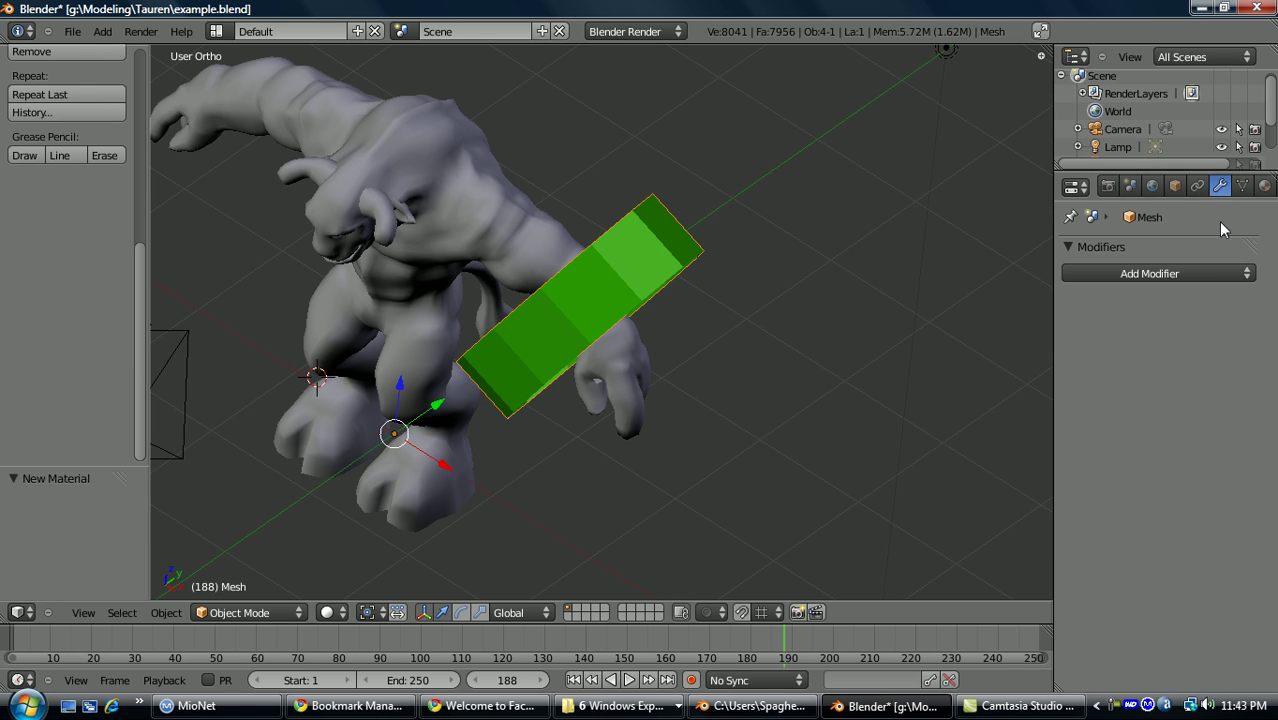
click(1150, 273)
click(1030, 457)
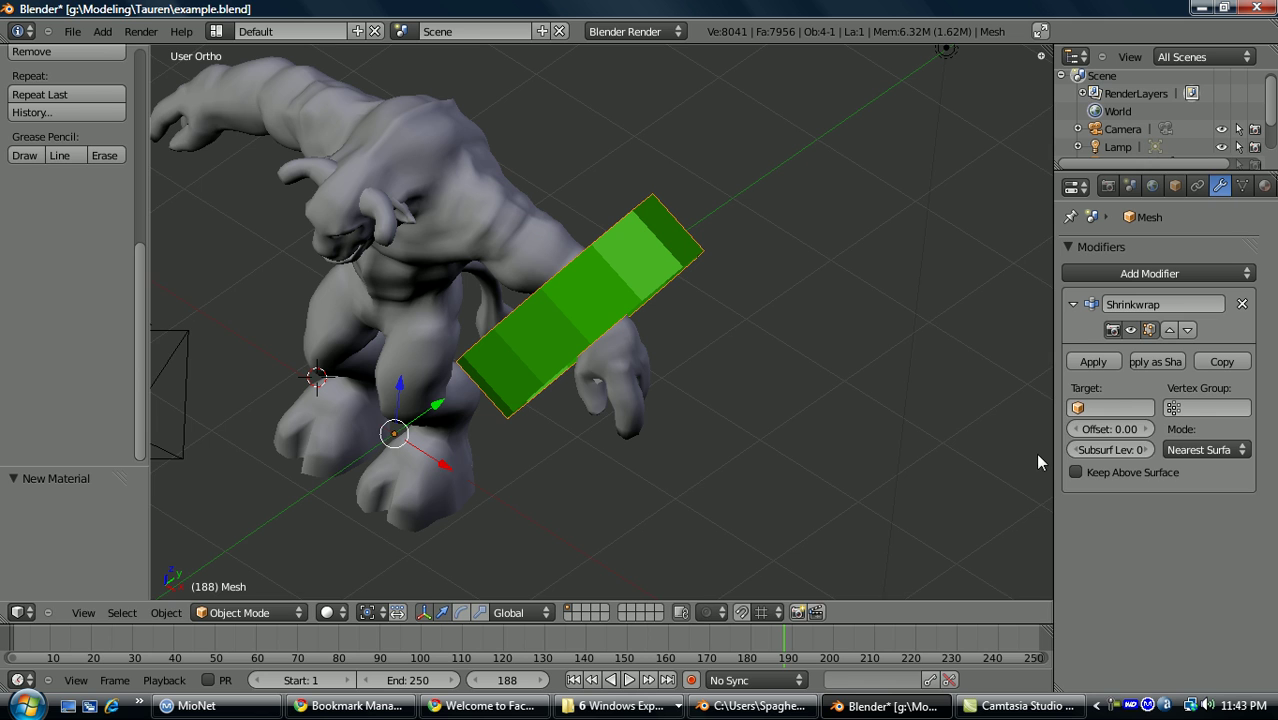
click(1105, 410)
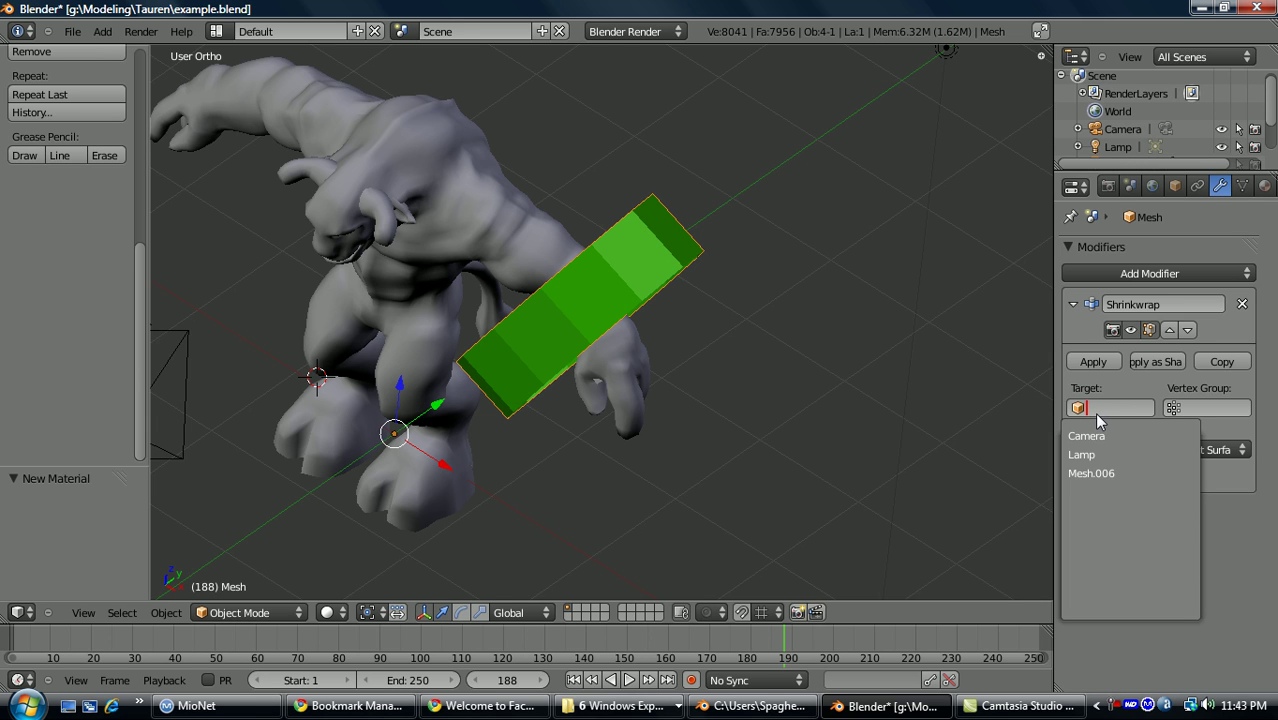
click(1091, 473)
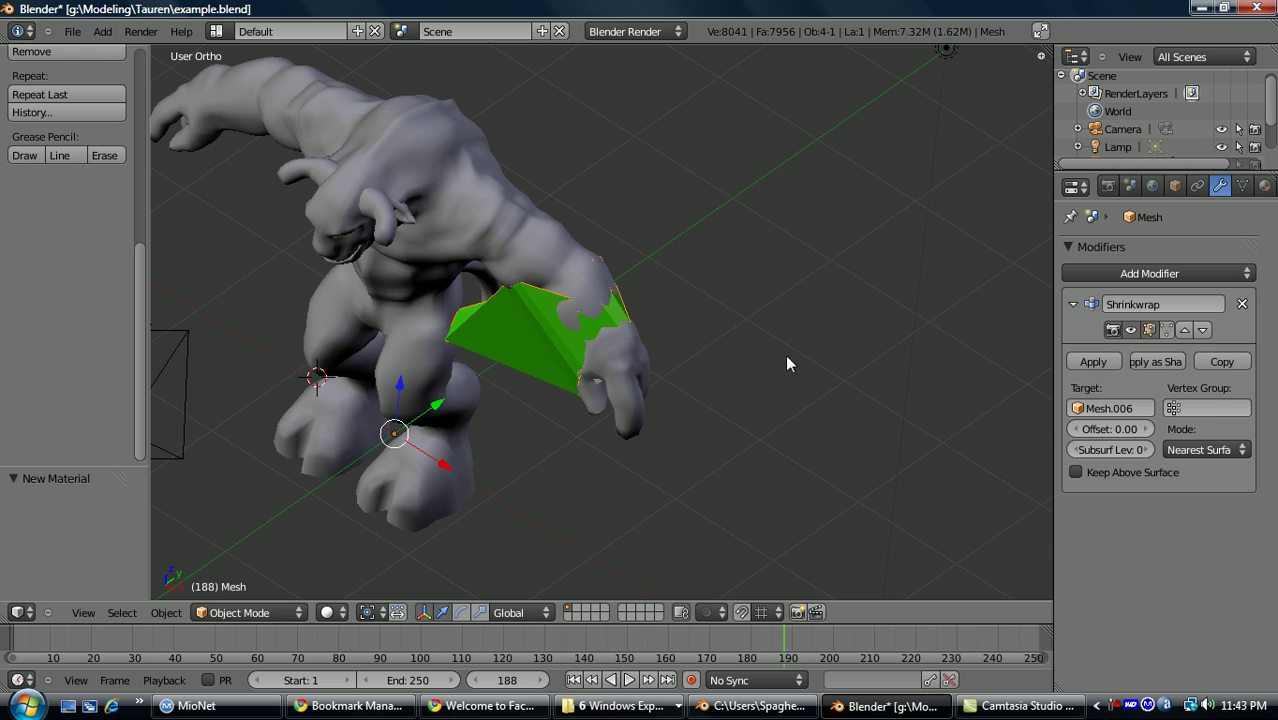
Enter Edit Mode on the band and compare its cage with the Shrinkwrap effect shown on it and hidden.
middle_drag(787, 363, 656, 374)
key(Tab)
click(660, 370)
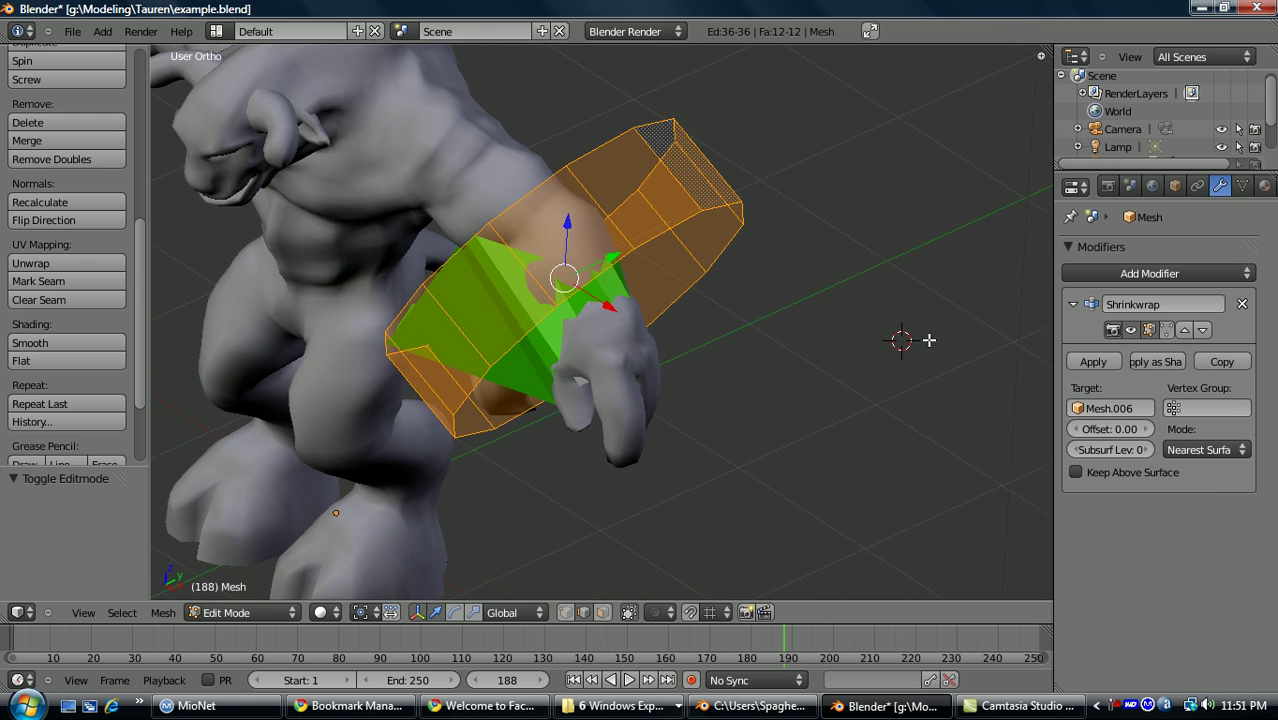
click(1167, 331)
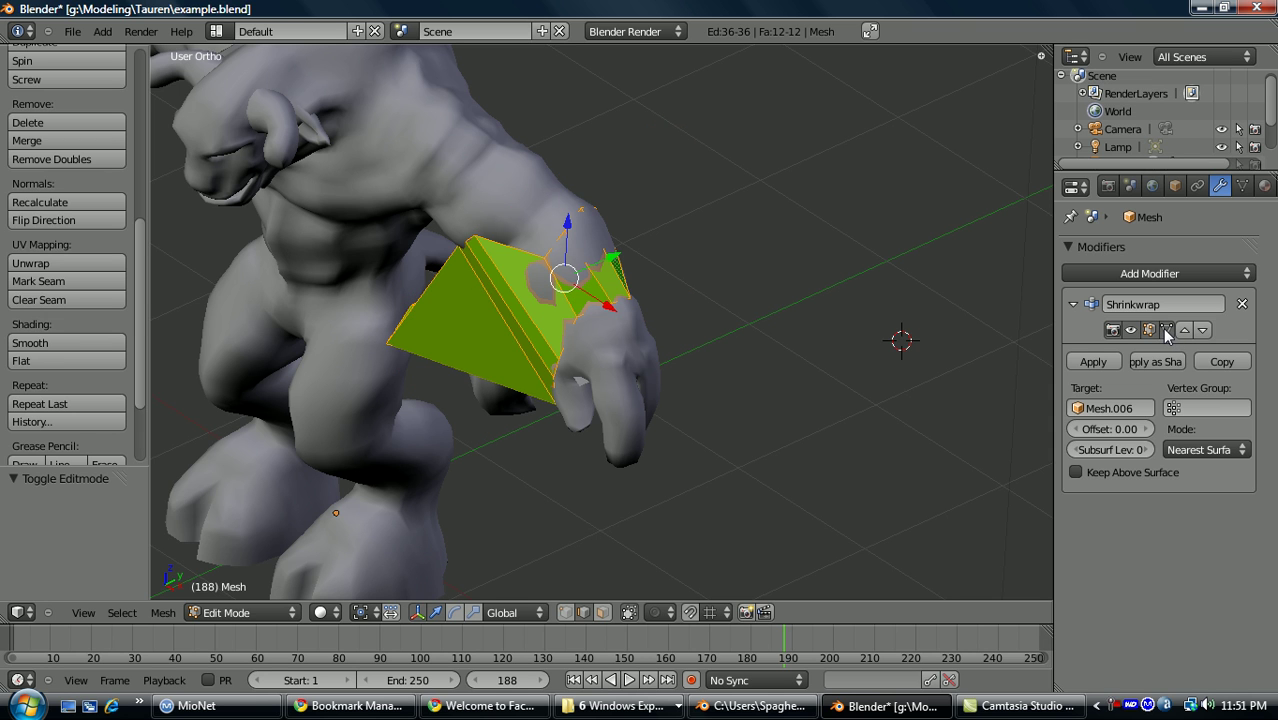
click(1166, 333)
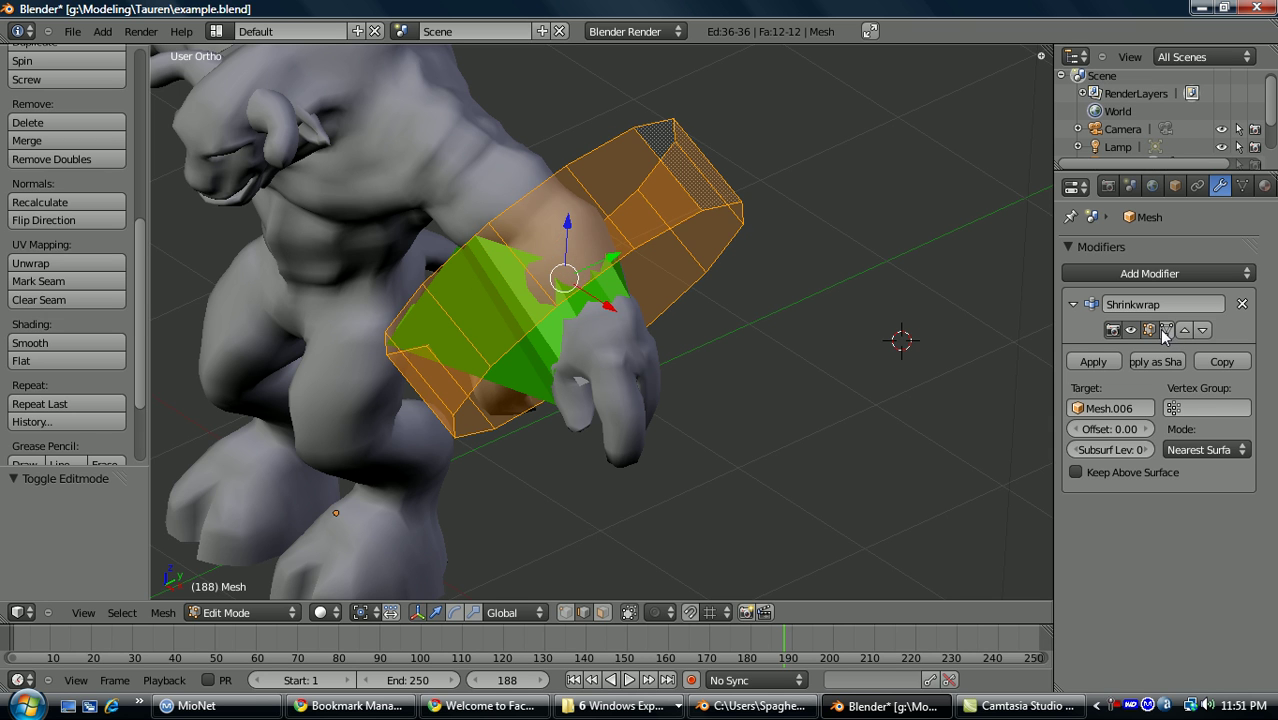
Fit the band around the wrist by scaling it to about 0.546, rotating it about 15° and scaling it again to about 0.757.
middle_drag(910, 324, 663, 388)
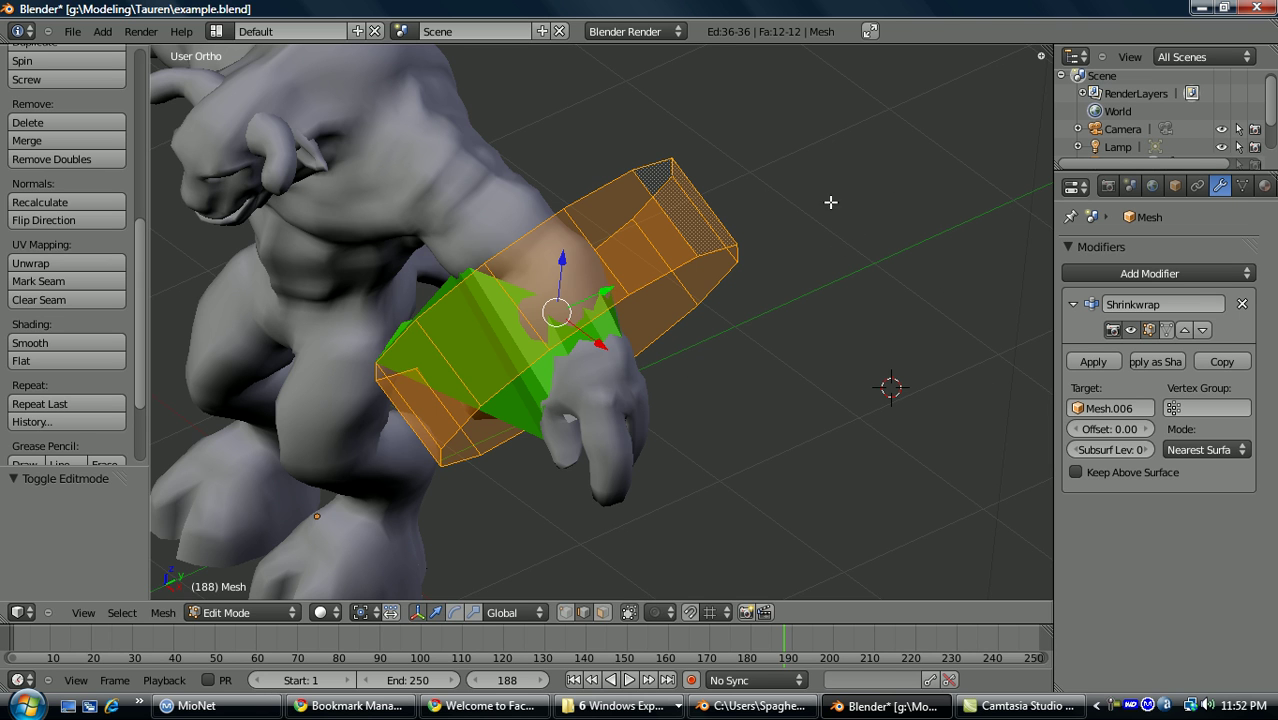
key(s)
click(690, 245)
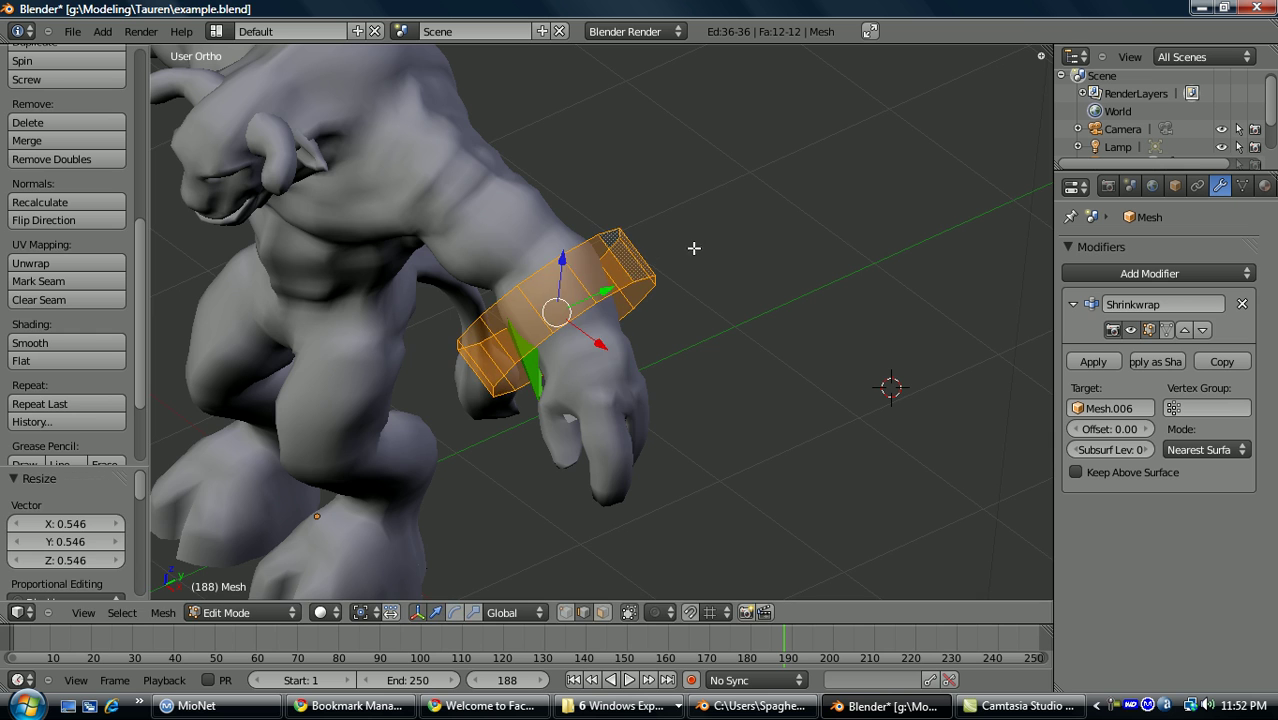
middle_drag(682, 266, 728, 354)
key(r)
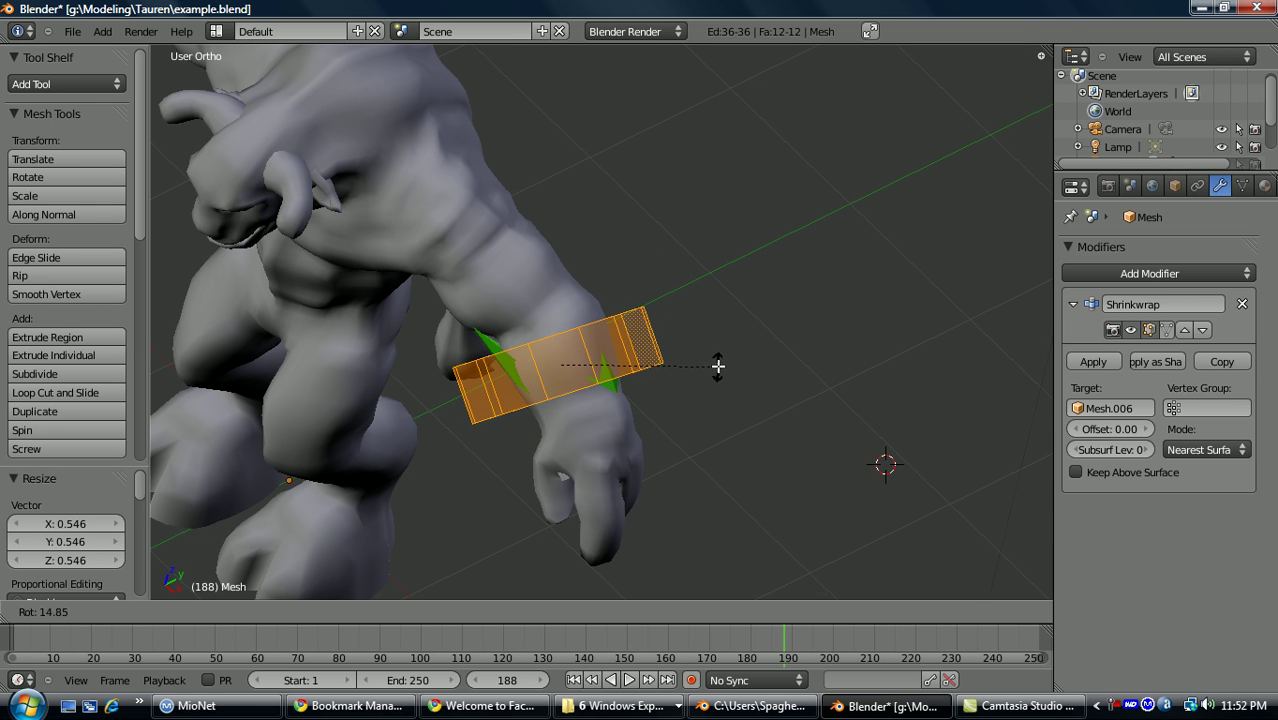
click(716, 362)
key(s)
click(711, 322)
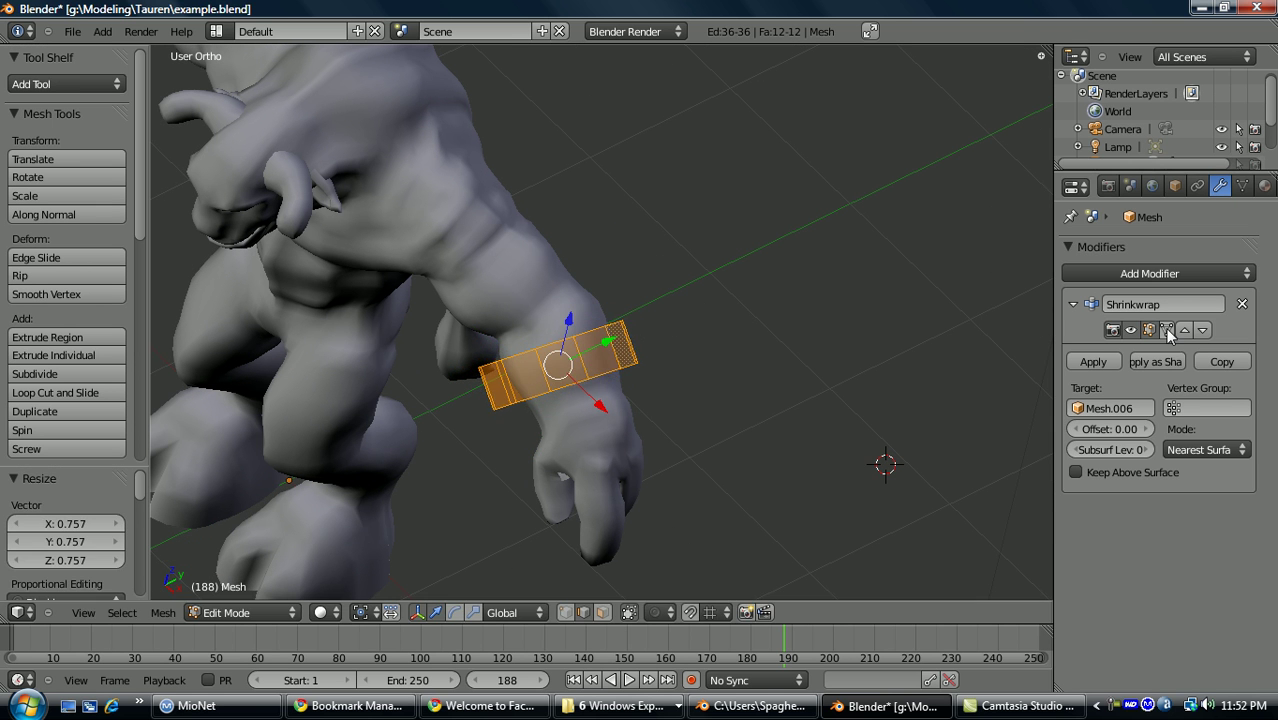
Show the Shrinkwrap effect on the band's editing cage and toggle limiting selection to visible geometry.
click(1167, 331)
click(629, 614)
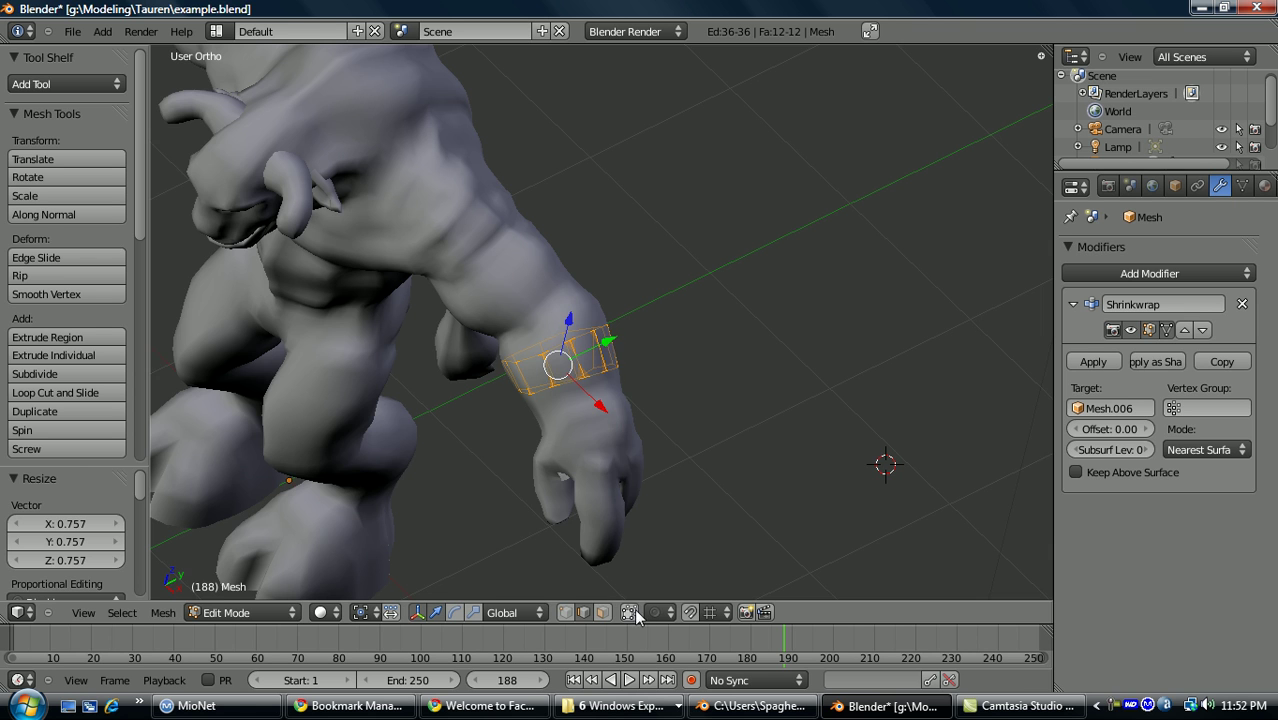
Extrude the band's upper edge loop up the forearm and rotate the new loop to follow the arm.
scroll(708, 407, up, 2)
alt+right_click(575, 343)
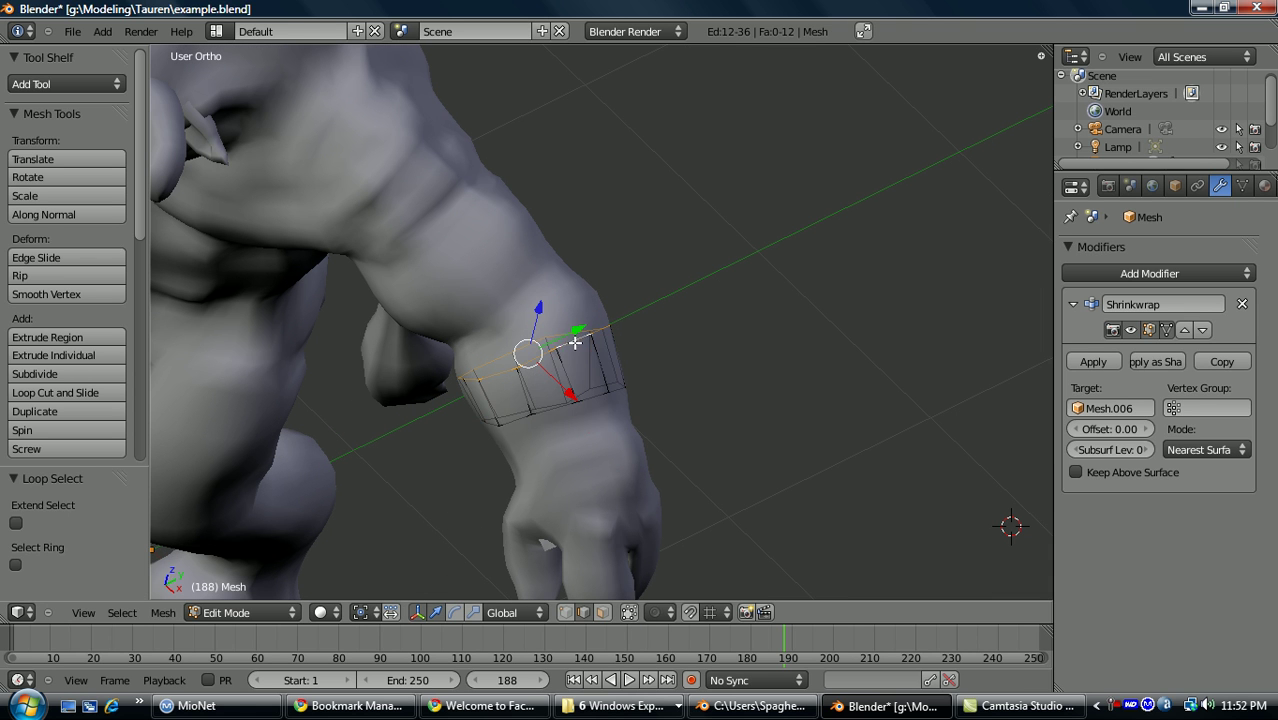
key(e)
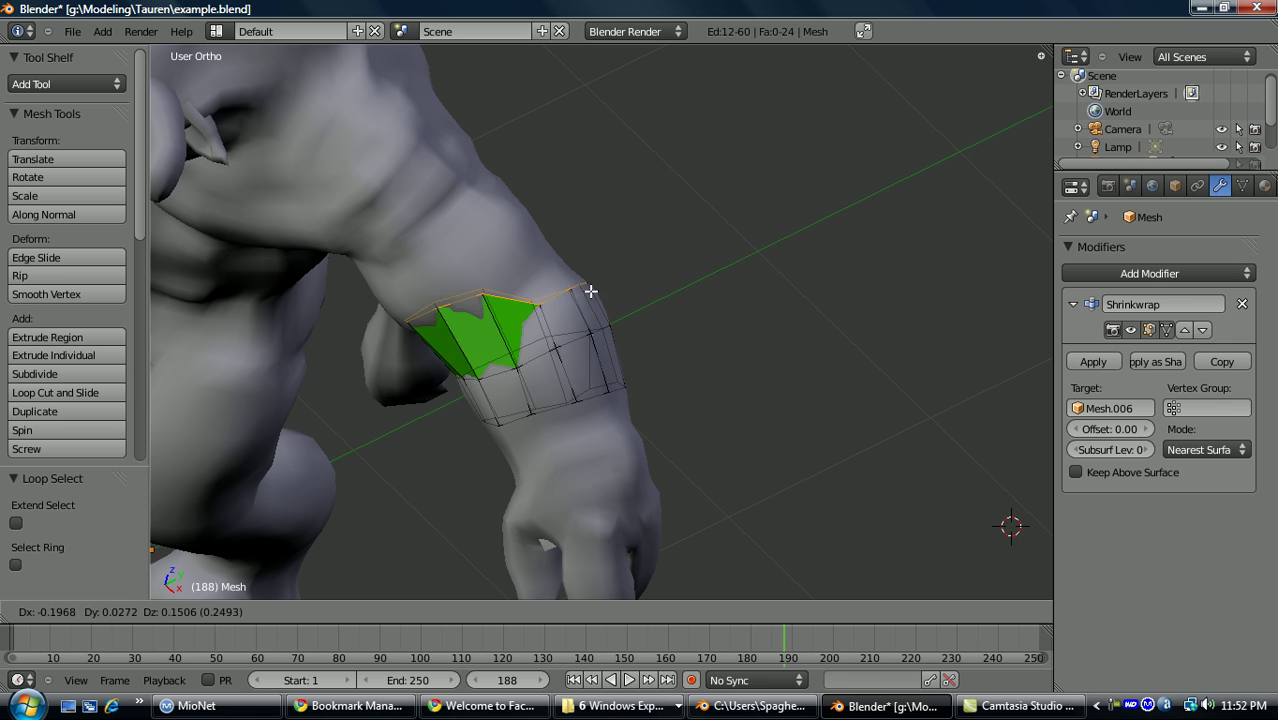
click(603, 315)
key(r)
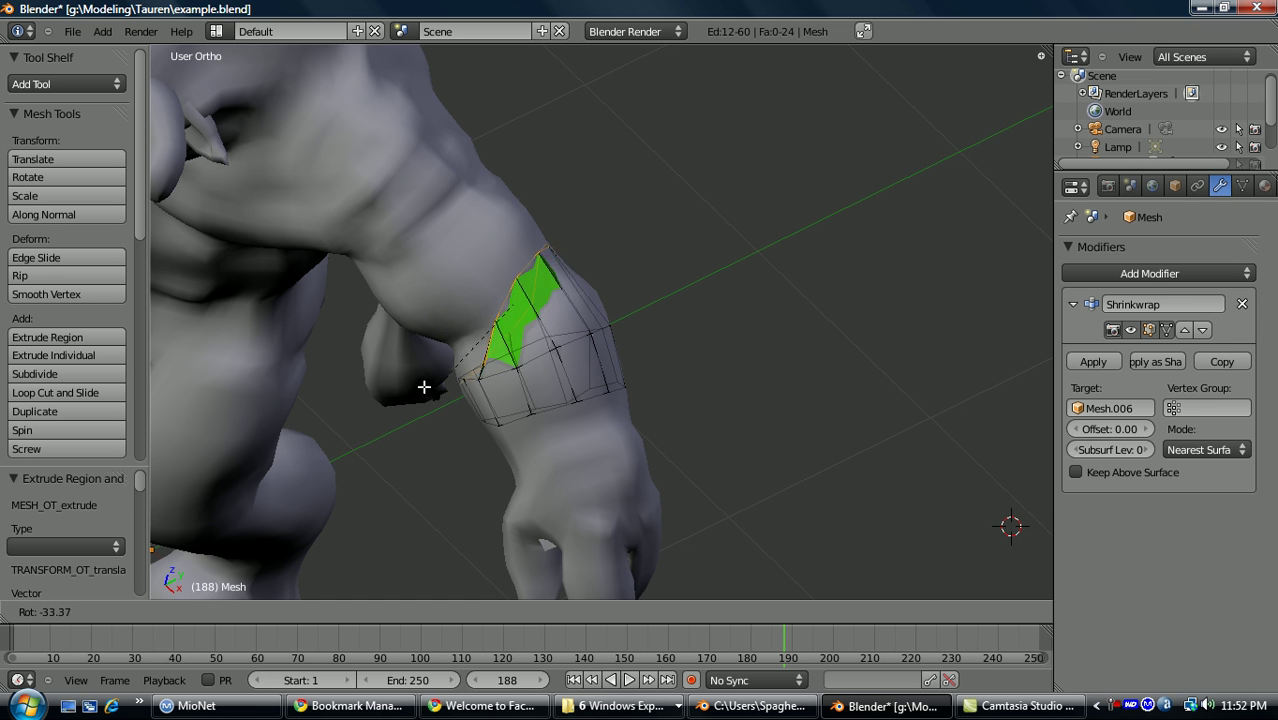
click(416, 377)
Extrude the upper edge loop twice more to extend the band up the arm.
key(e)
click(488, 277)
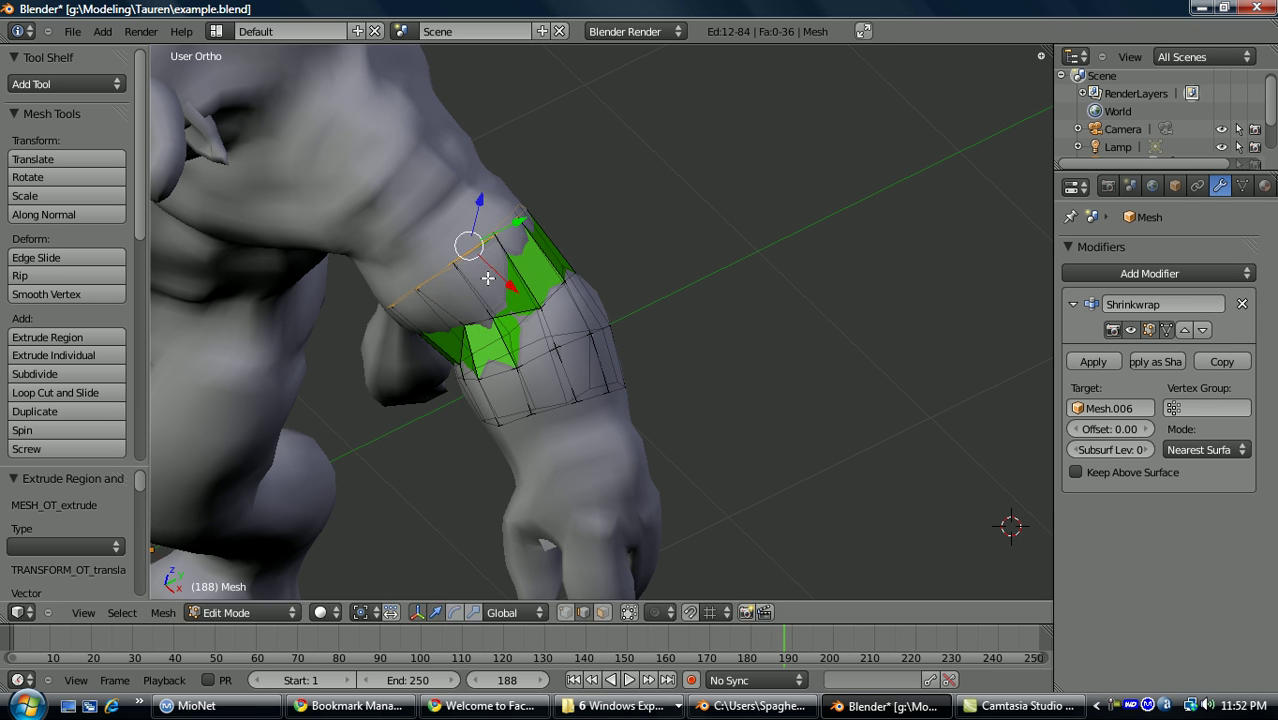
key(e)
click(445, 234)
Extrude the band's lower edge loop down toward the hand.
middle_drag(440, 243, 650, 300)
alt+right_click(636, 328)
key(e)
click(665, 340)
Switch to vertex selection, leave Edit Mode and apply the band's Shrinkwrap modifier.
click(566, 612)
middle_drag(680, 500, 700, 425)
click(1094, 361)
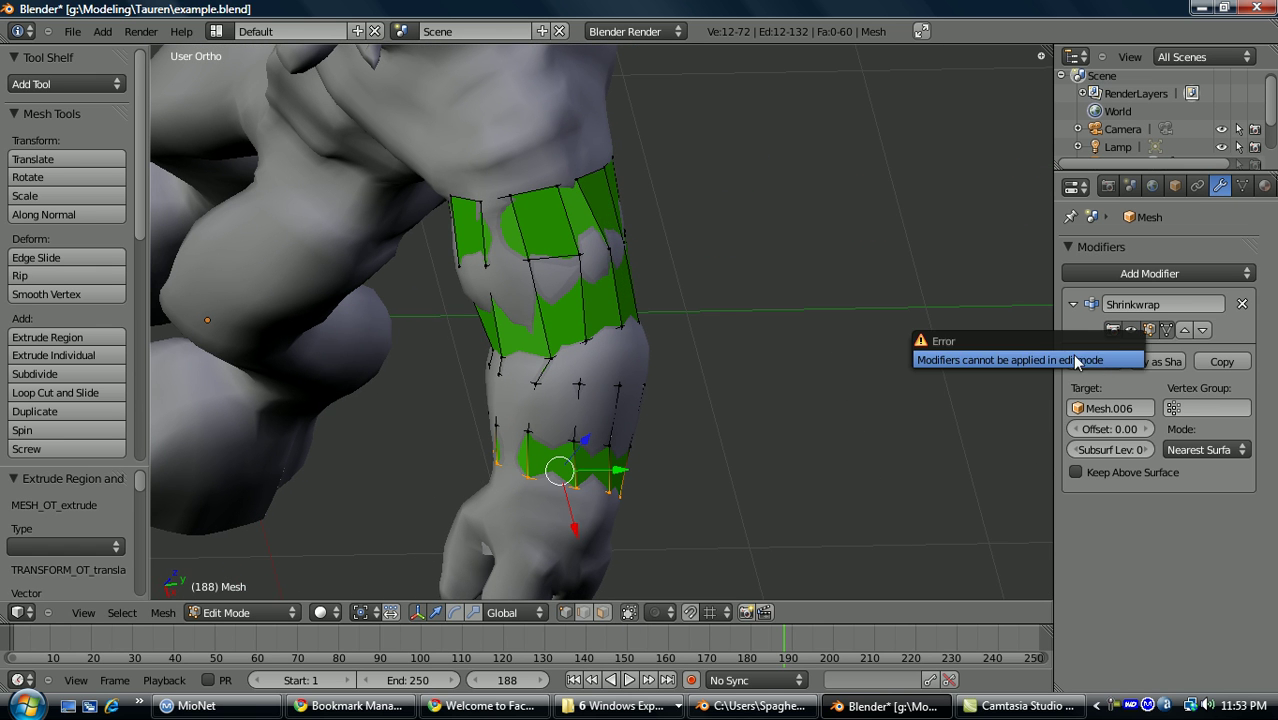
key(Tab)
click(1094, 361)
Add a new Shrinkwrap modifier to the band with Mesh.006 as its target and Keep Above Surface enabled.
click(1150, 273)
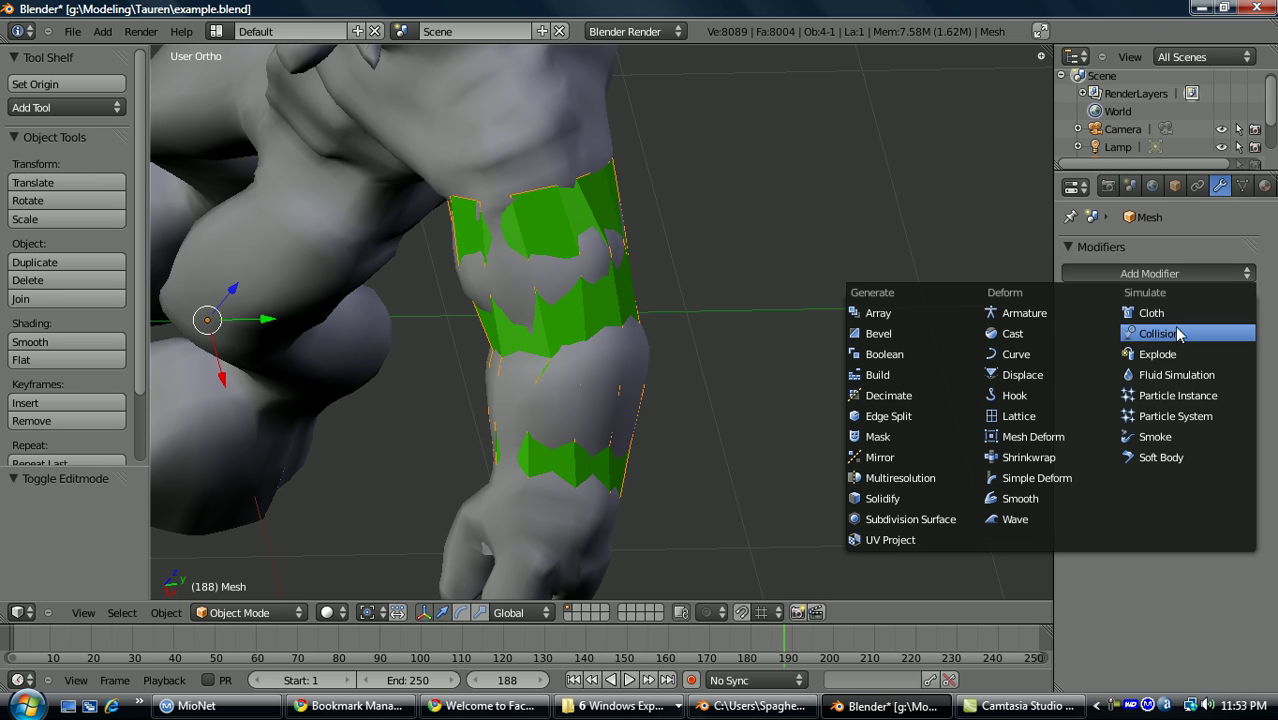
click(1028, 457)
click(1110, 407)
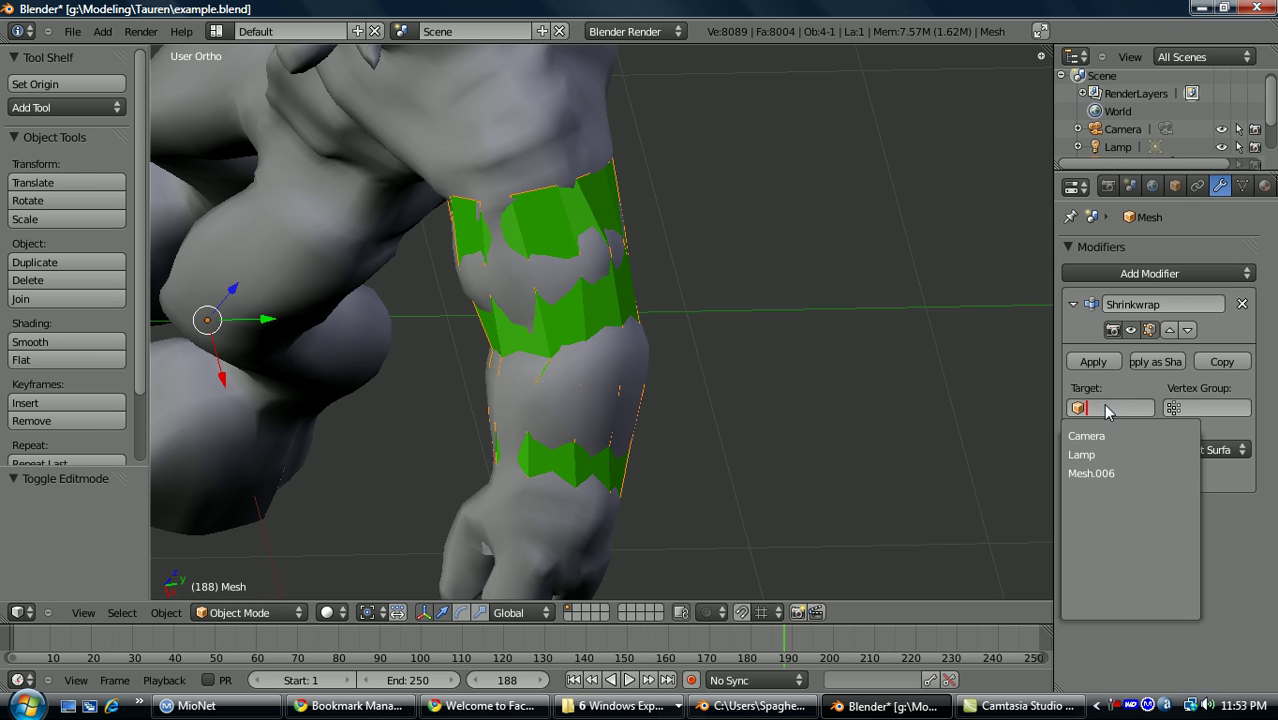
click(1085, 474)
In Edit Mode, move the edge loop just above the wrist end by about -0.027, -0.009, 0.009 and scale it to about 2.1.
key(Tab)
alt+right_click(635, 434)
key(g)
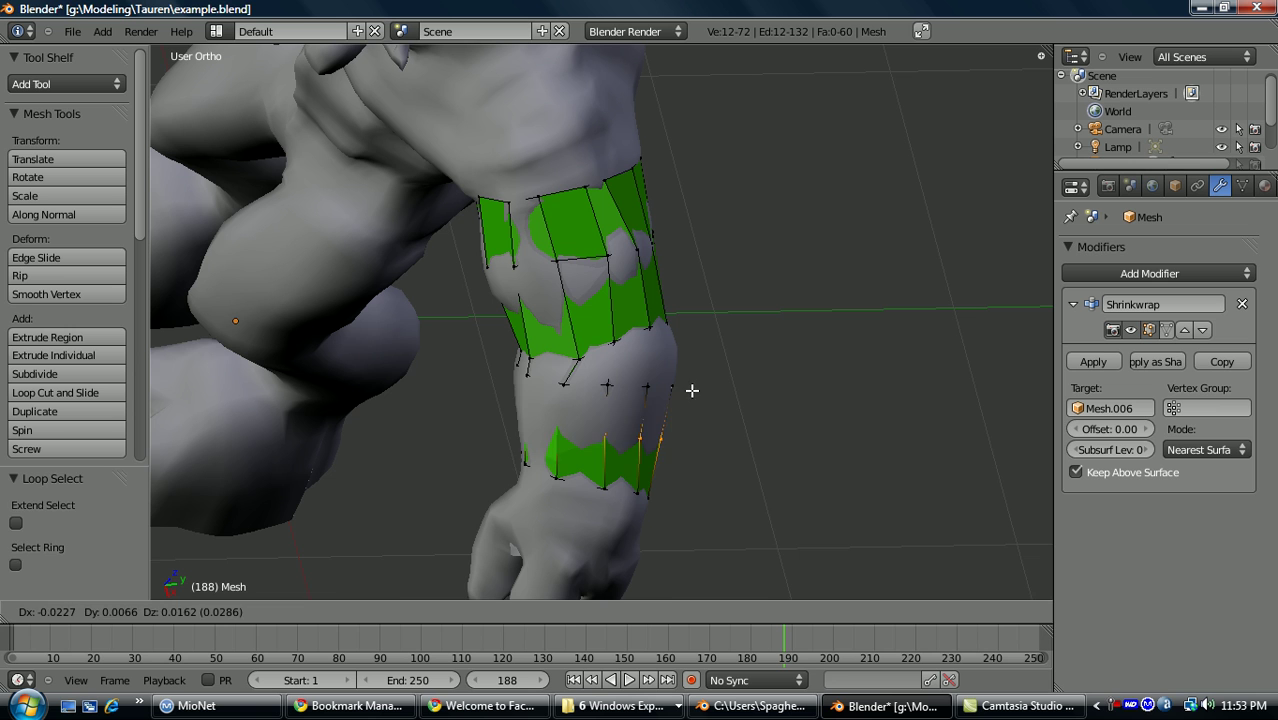
click(686, 393)
key(s)
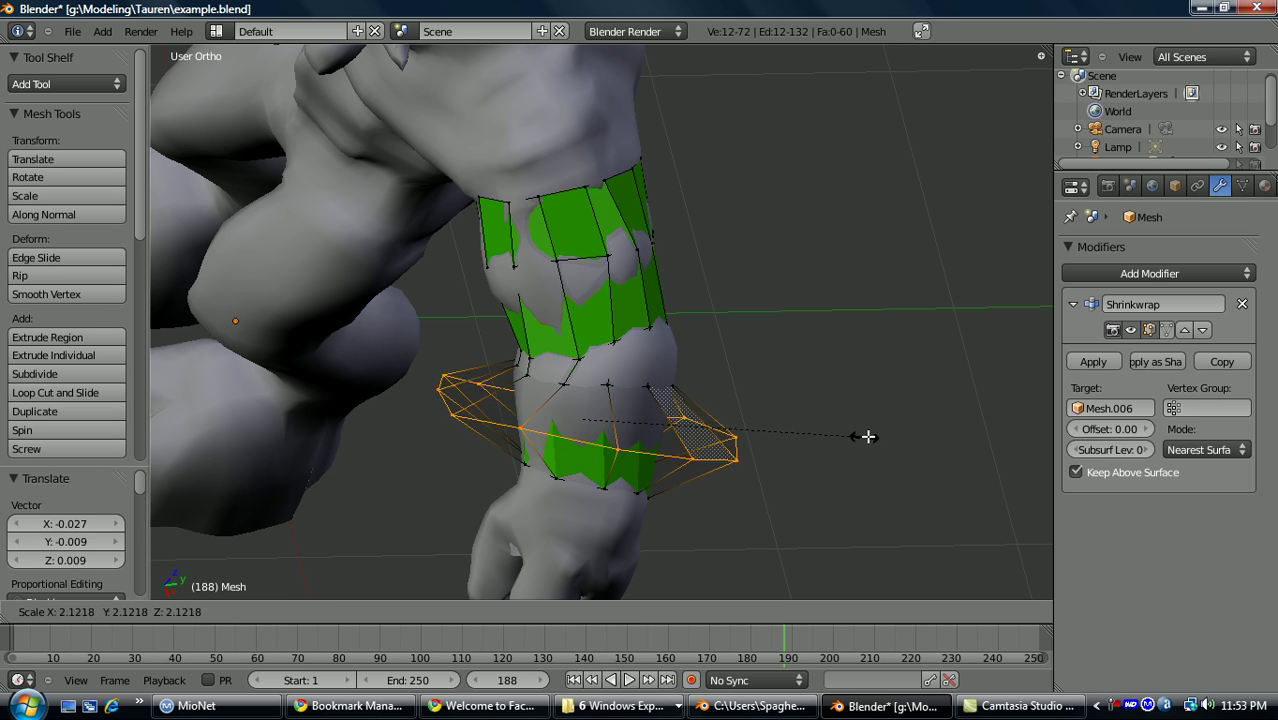
click(862, 434)
Smooth the enlarged loop's vertices three times and show the Shrinkwrap effect on the editing cage.
key(w)
click(763, 475)
key(w)
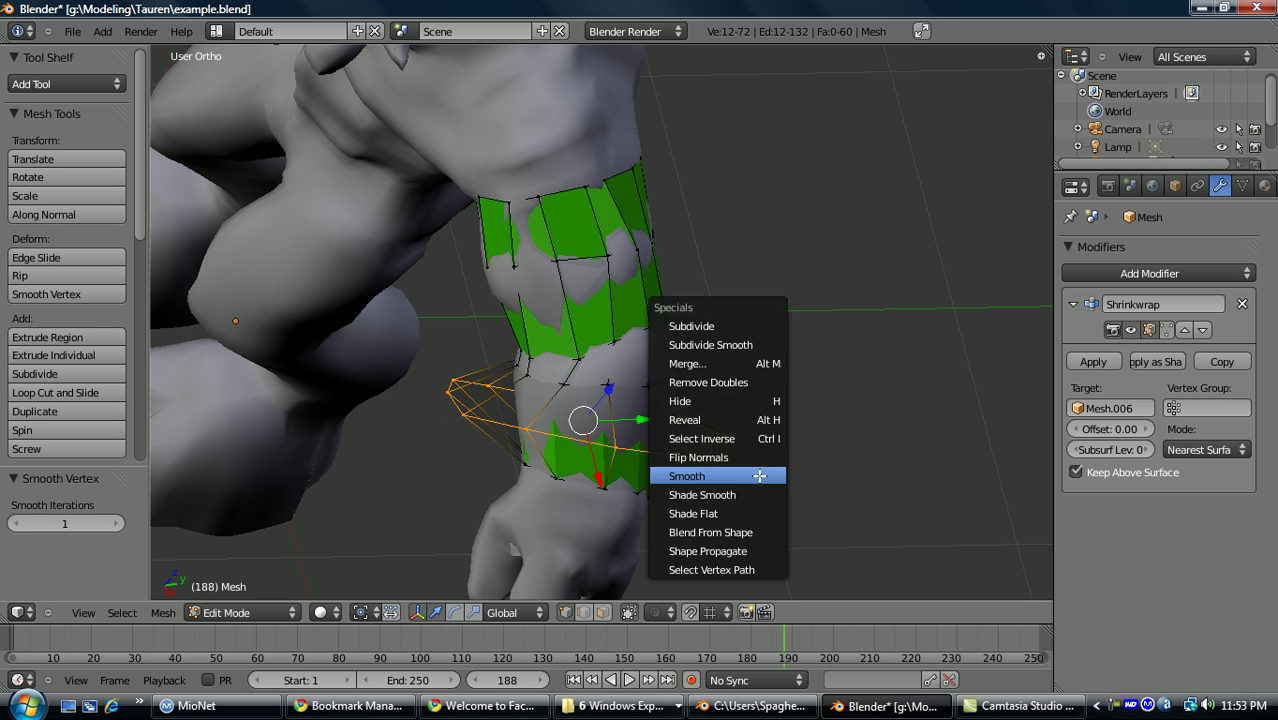
click(760, 475)
key(w)
click(754, 474)
click(1169, 331)
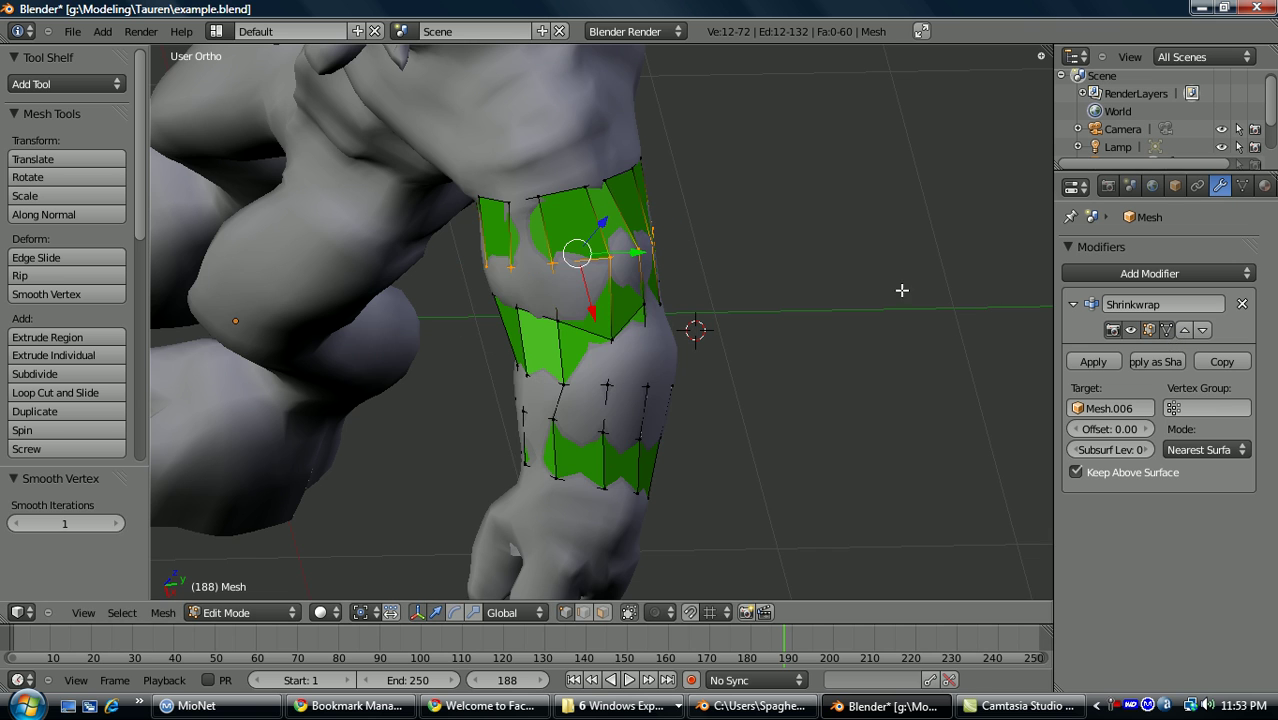
Move a single vertex on the middle of the band by about -0.011, 0.003, 0.008.
middle_drag(588, 343, 582, 337)
right_click(605, 332)
key(g)
click(614, 315)
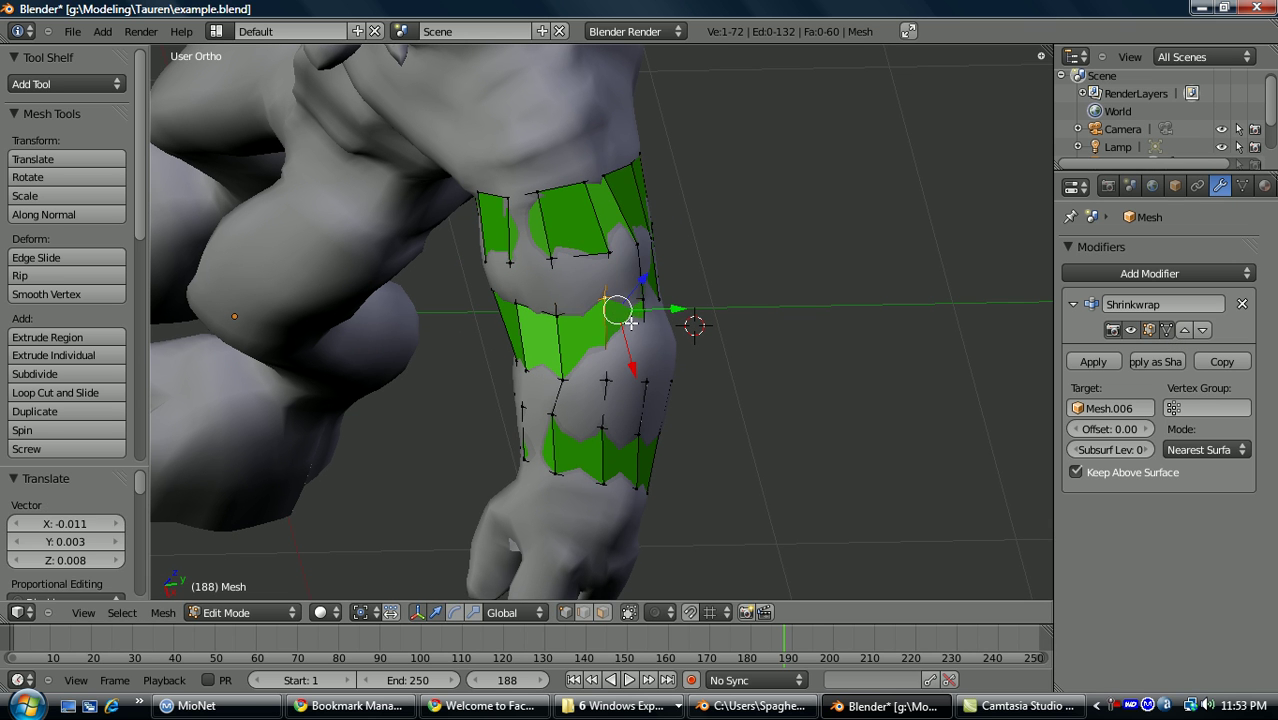
Select all of the band's vertices and smooth them twice.
key(a)
key(w)
click(621, 309)
key(w)
click(624, 312)
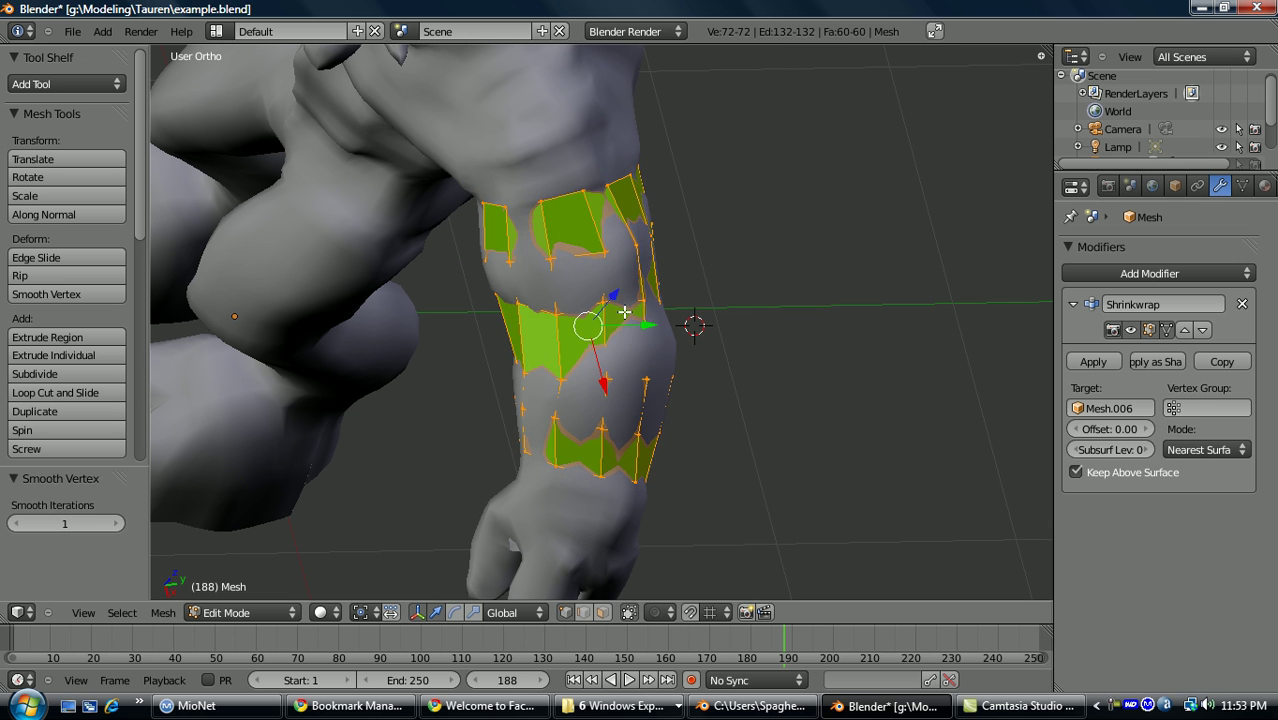
Extrude the band's edge loop at the wrist farther toward the hand.
middle_drag(655, 326, 748, 328)
alt+right_click(750, 330)
key(e)
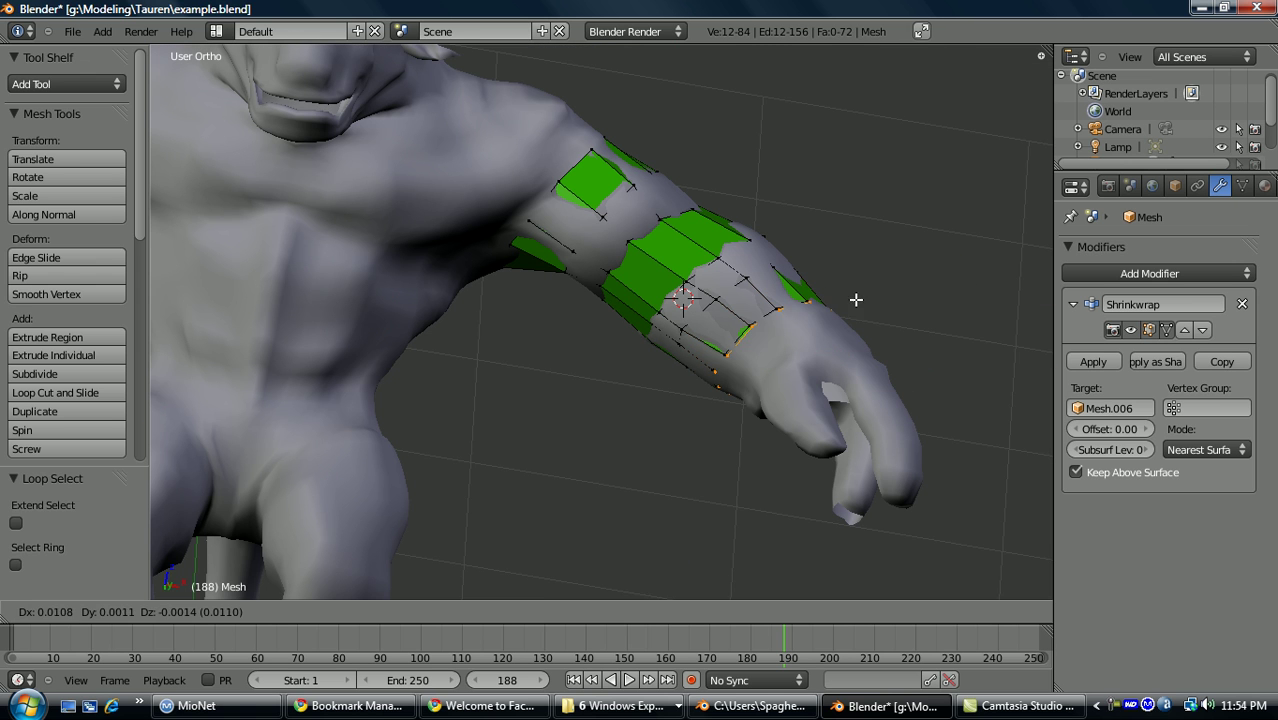
click(867, 324)
Extrude the band's uppermost edge loop up to the creature's shoulder.
middle_drag(731, 248, 660, 328)
alt+right_click(618, 316)
key(e)
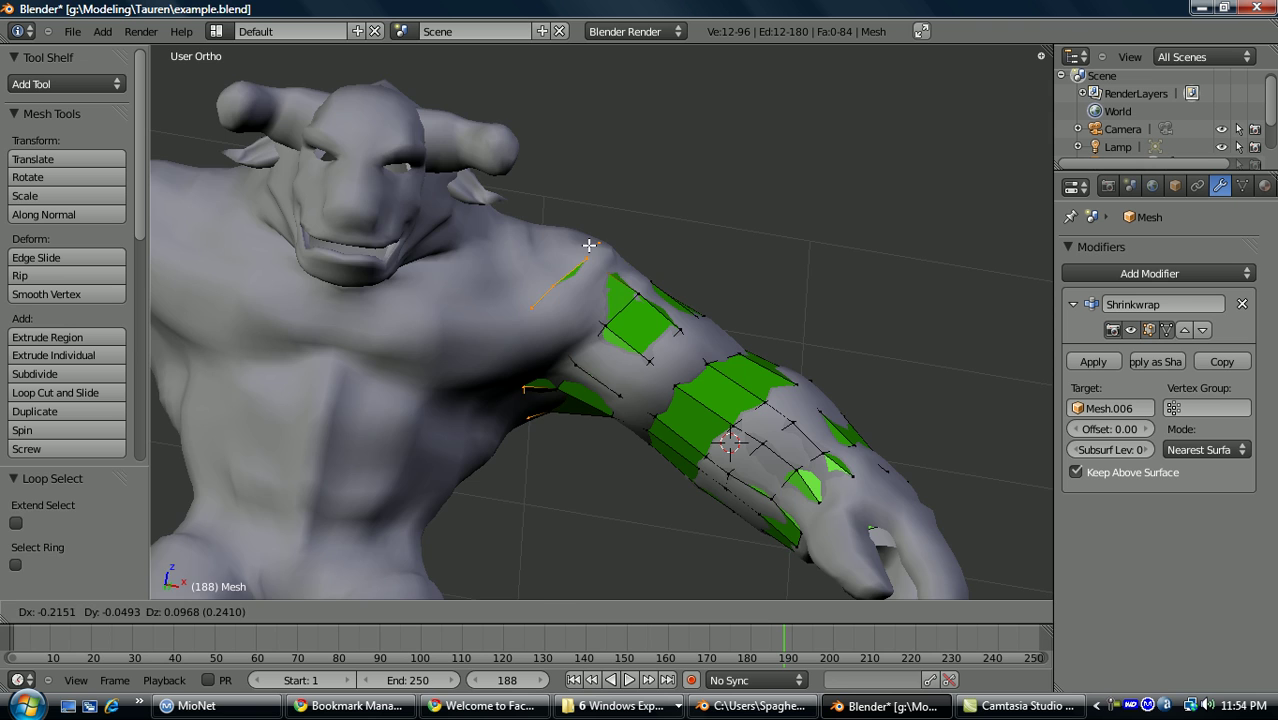
click(586, 247)
middle_drag(586, 247, 964, 432)
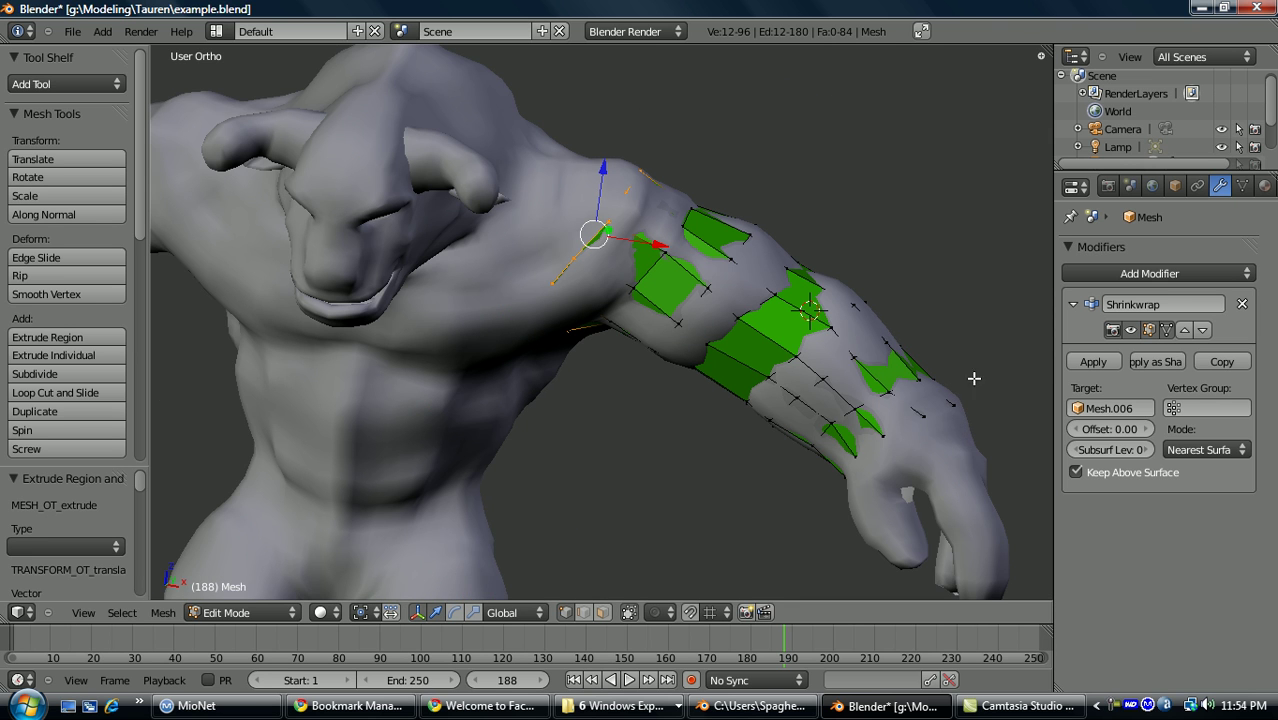
Set the Shrinkwrap mode to Nearest Vertex.
shift+middle_drag(981, 350, 943, 351)
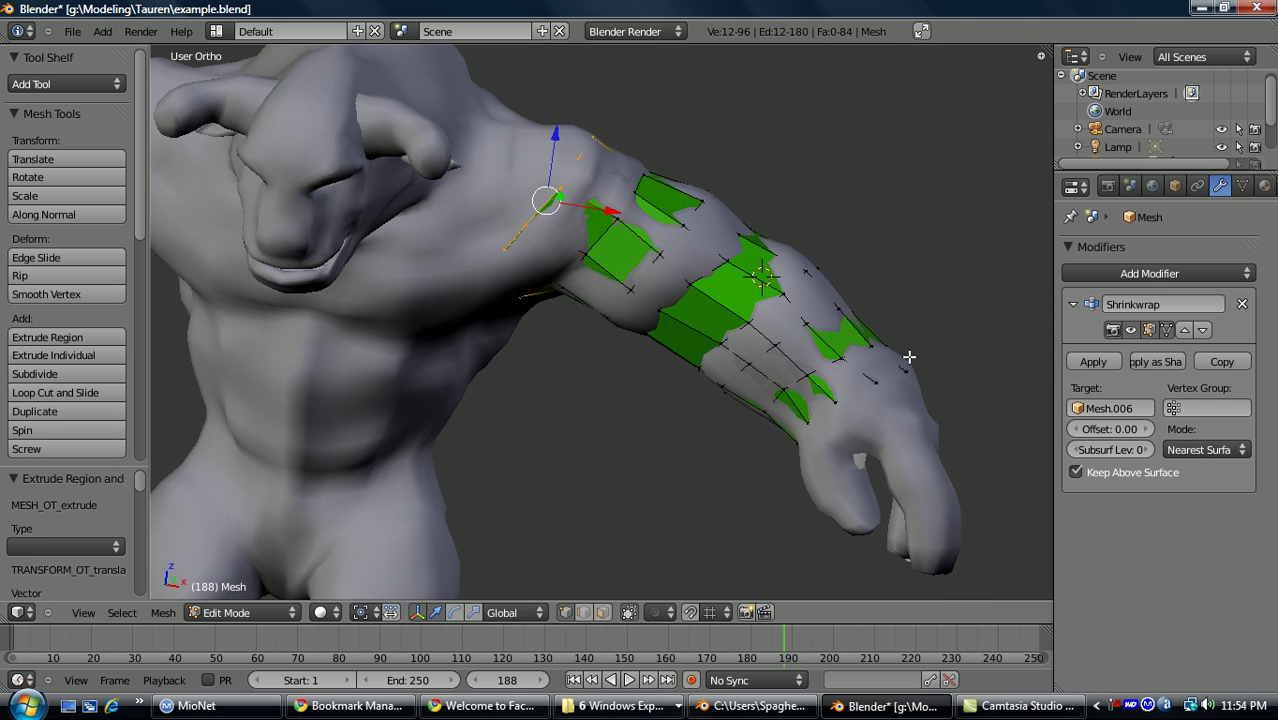
click(1203, 449)
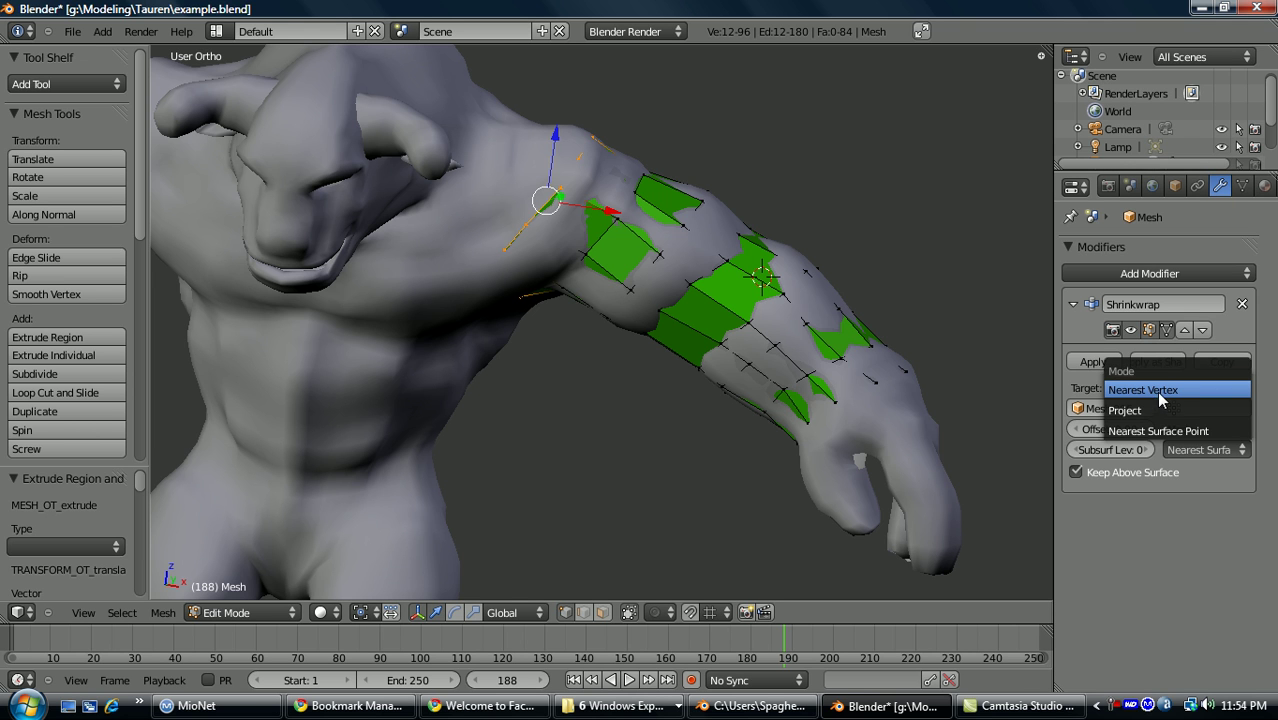
click(1139, 396)
Move a band vertex near the wrist by about -0.026, -0.002, 0.023, and shift it once more.
shift+middle_drag(888, 319, 847, 324)
right_click(770, 361)
key(g)
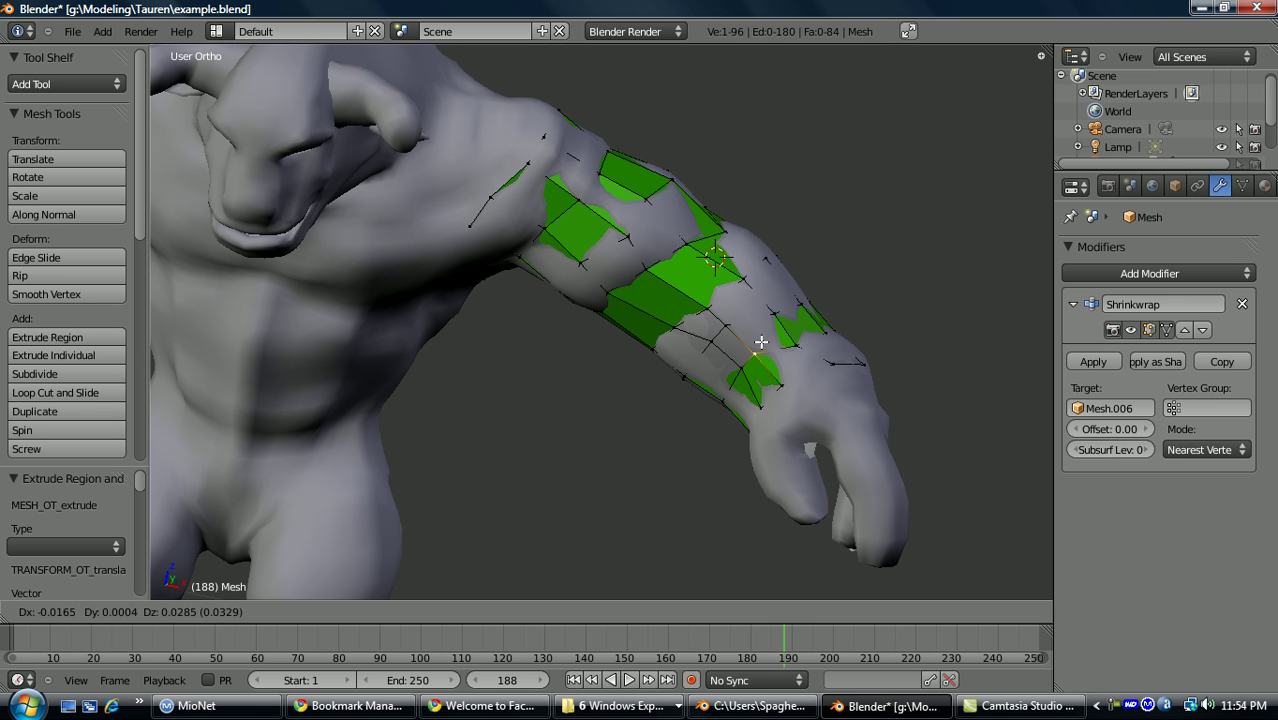
click(758, 344)
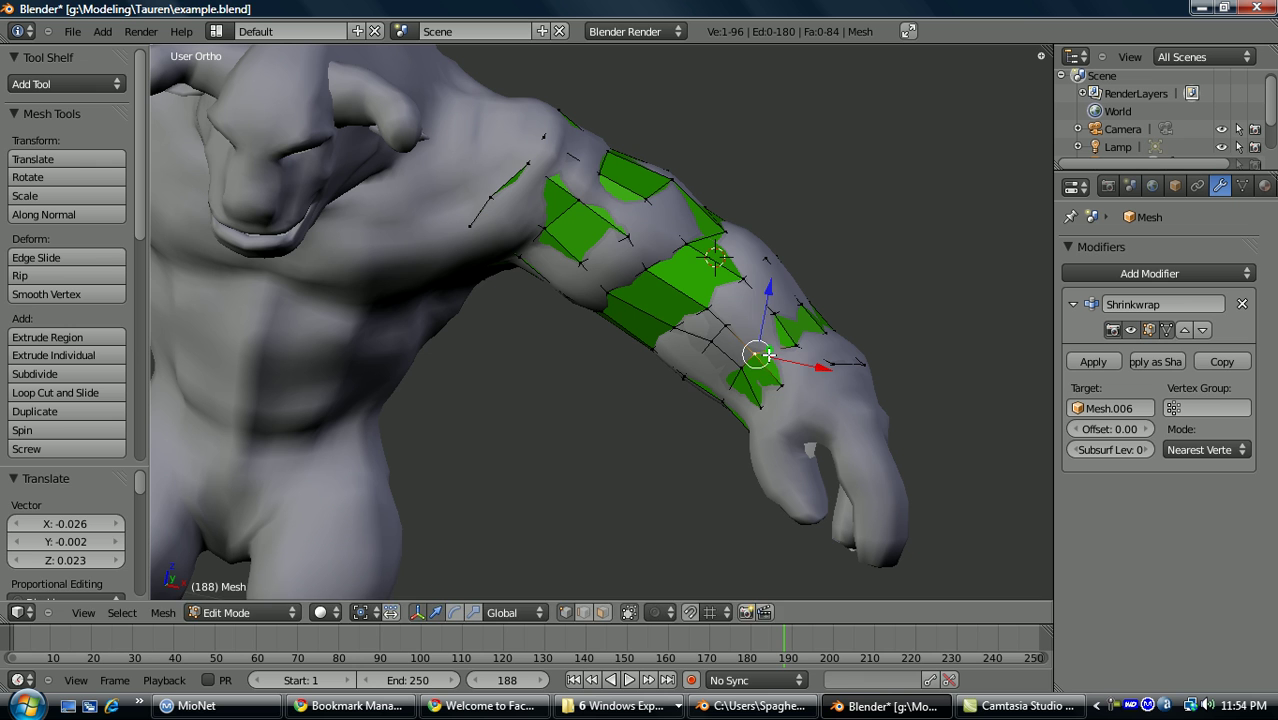
key(g)
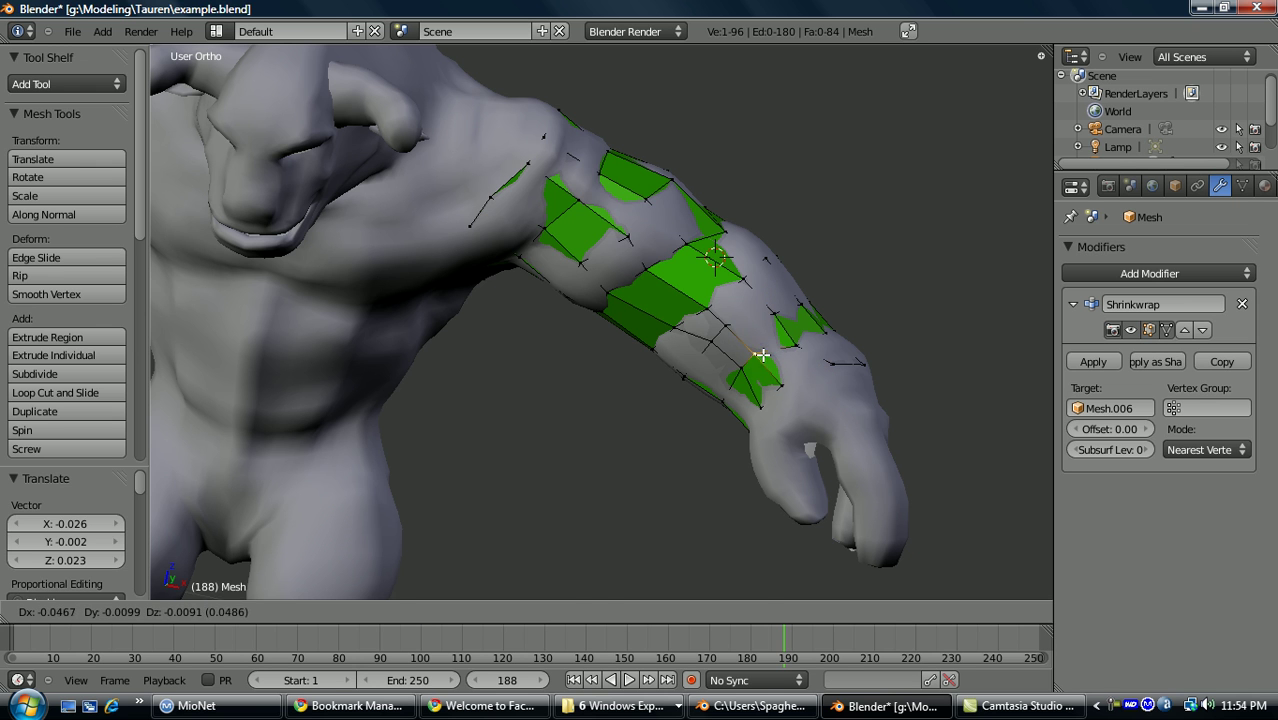
click(762, 355)
Add a single loop cut around the middle of the arm band and move the new loop up the arm.
key(Tab)
right_click(805, 396)
key(Tab)
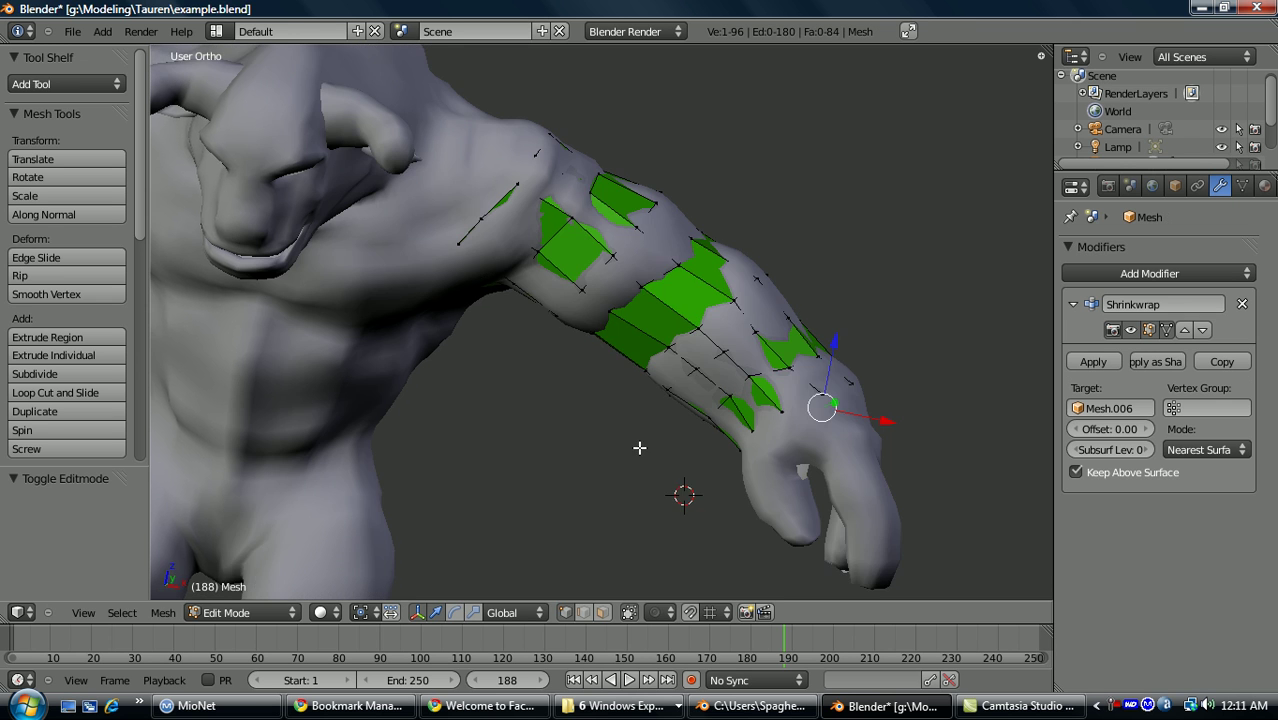
key(ctrl+r)
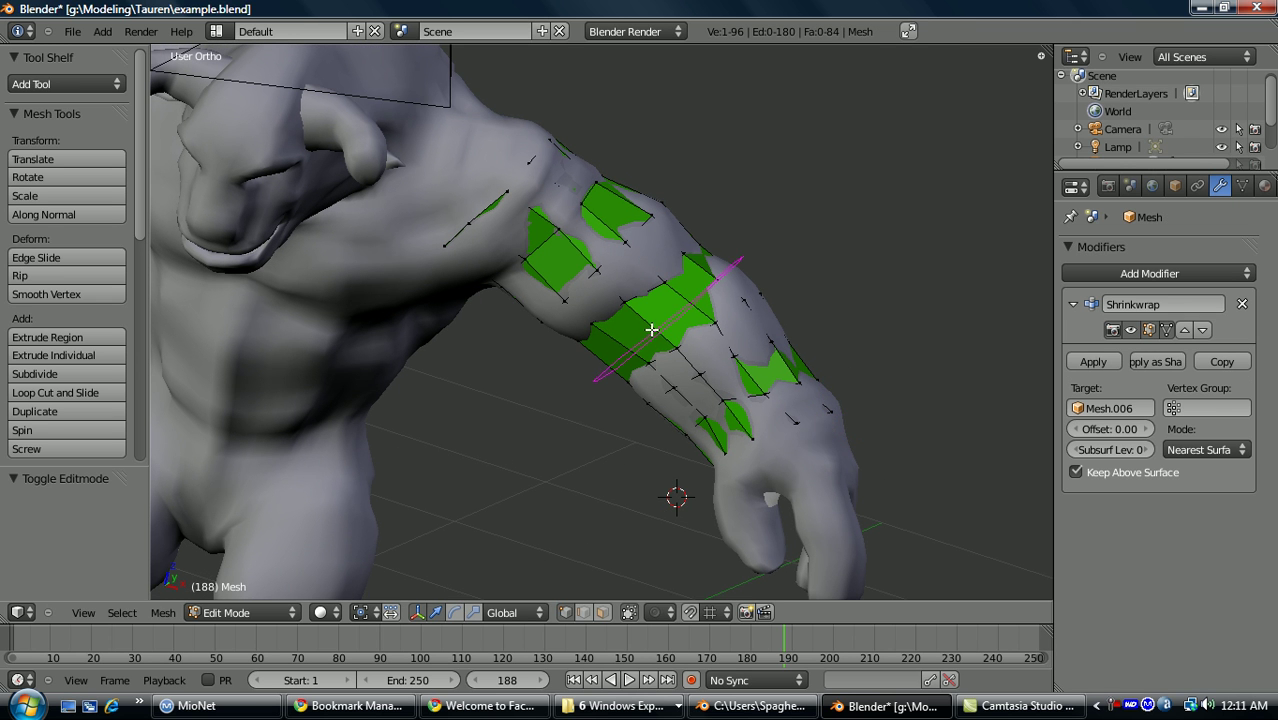
click(630, 348)
click(627, 349)
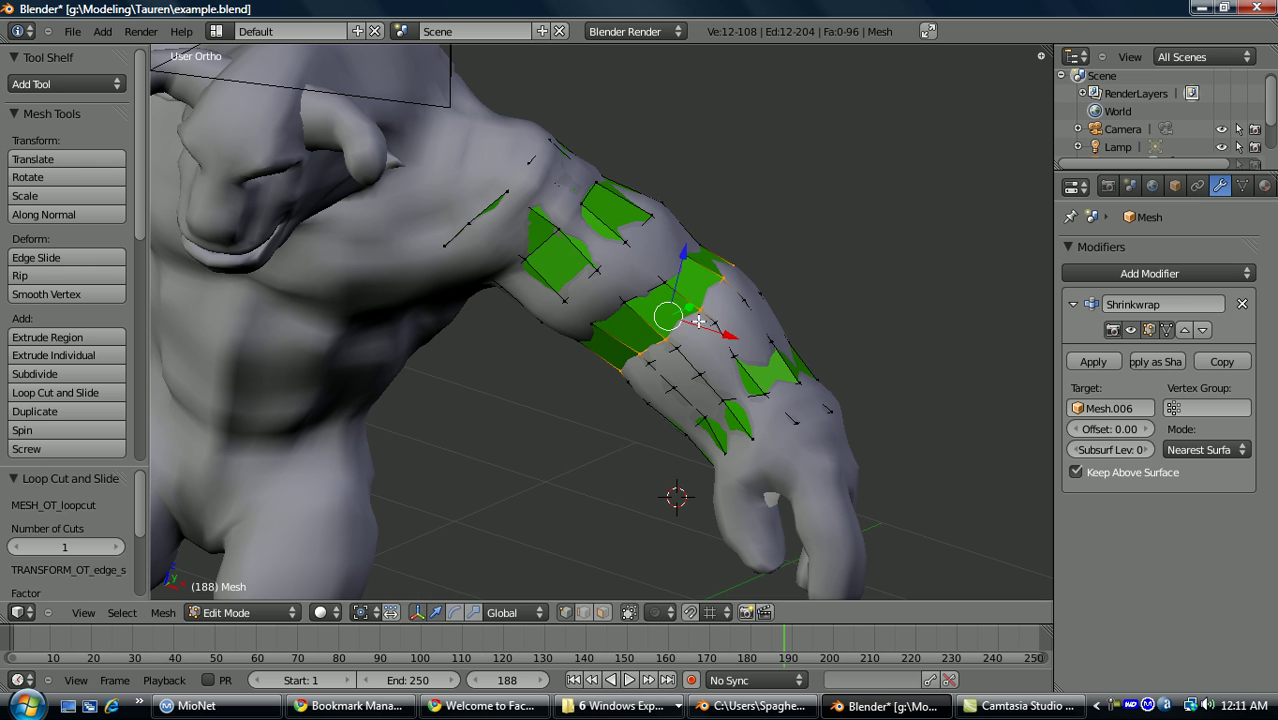
key(g)
click(692, 262)
Select two neighbouring vertices on the outer forearm and scale them to about 1.314.
middle_drag(743, 312, 738, 338)
shift+right_click(742, 328)
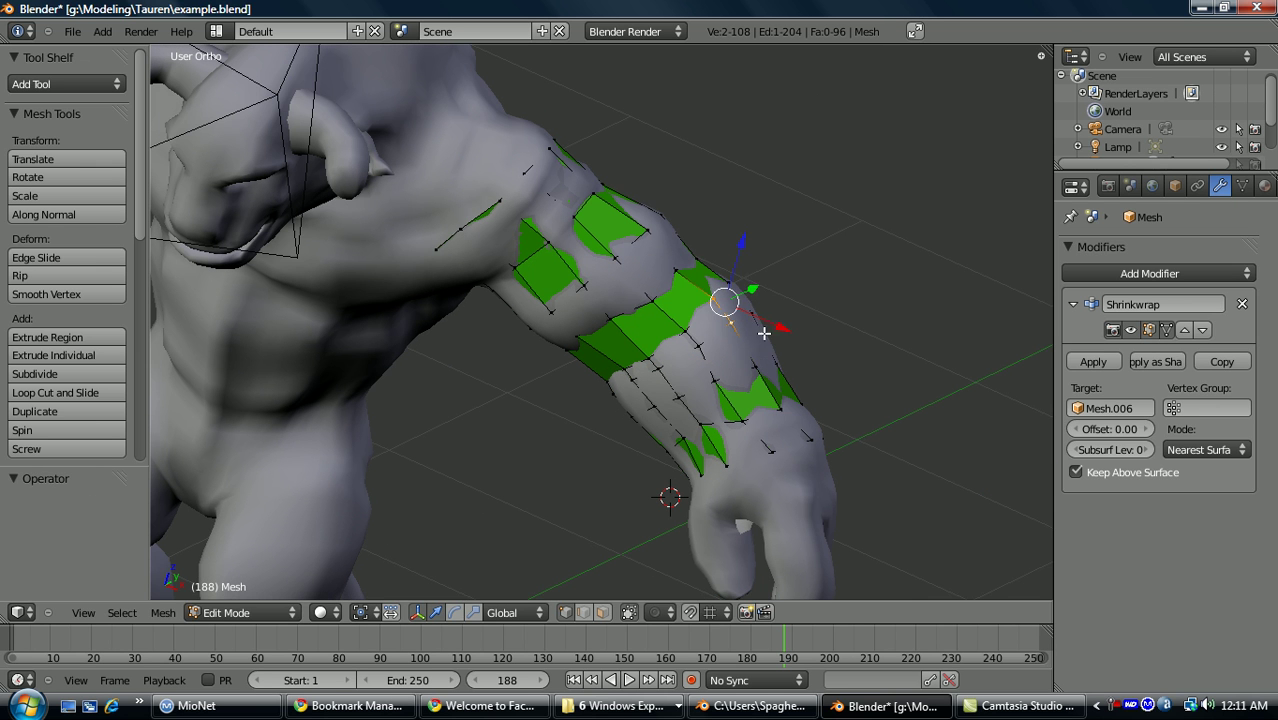
key(s)
click(742, 365)
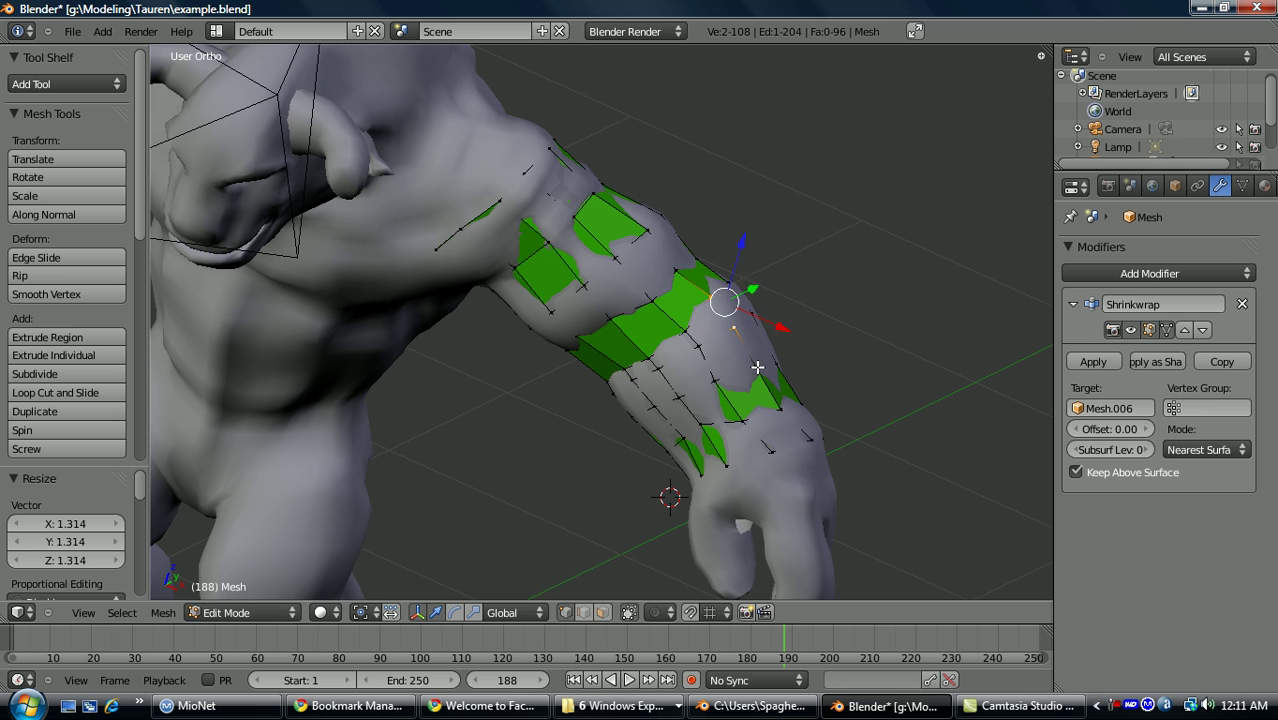
shift+right_click(758, 371)
click(818, 384)
key(r)
right_click(765, 384)
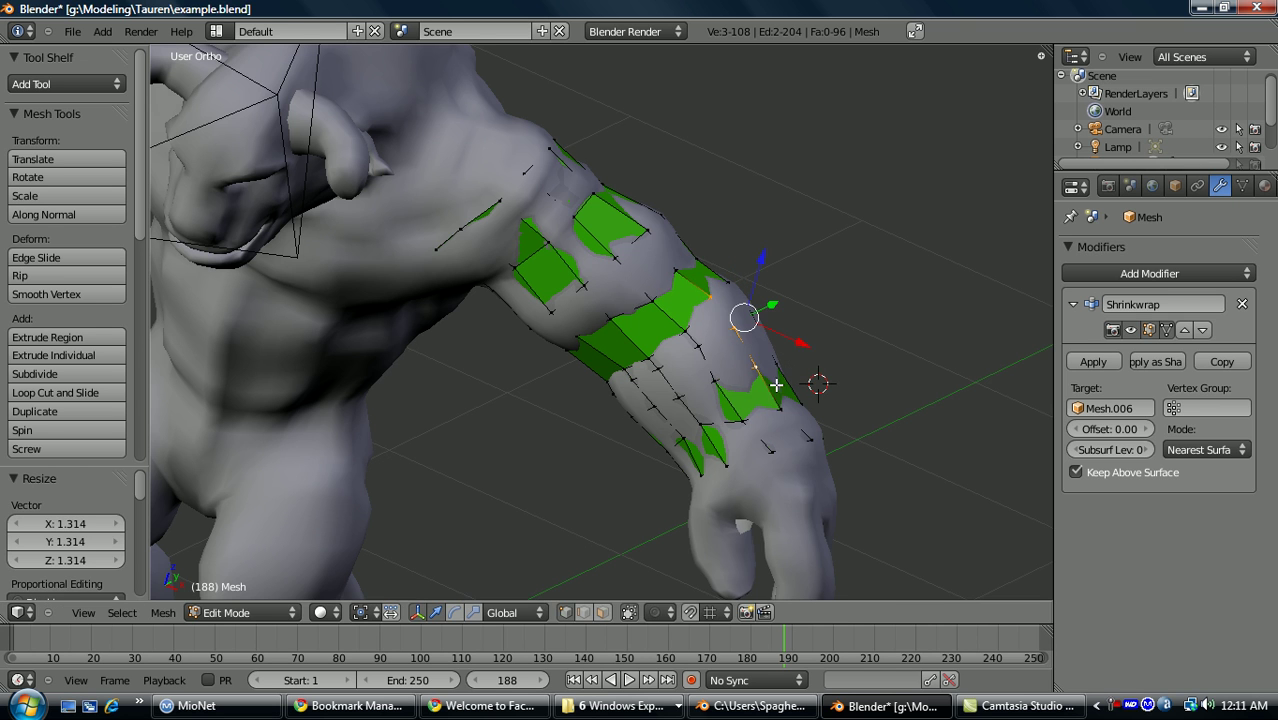
Add another loop cut around the middle of the arm band with an edge slide of about 0.10.
shift+middle_drag(675, 351, 747, 419)
key(ctrl+r)
click(702, 406)
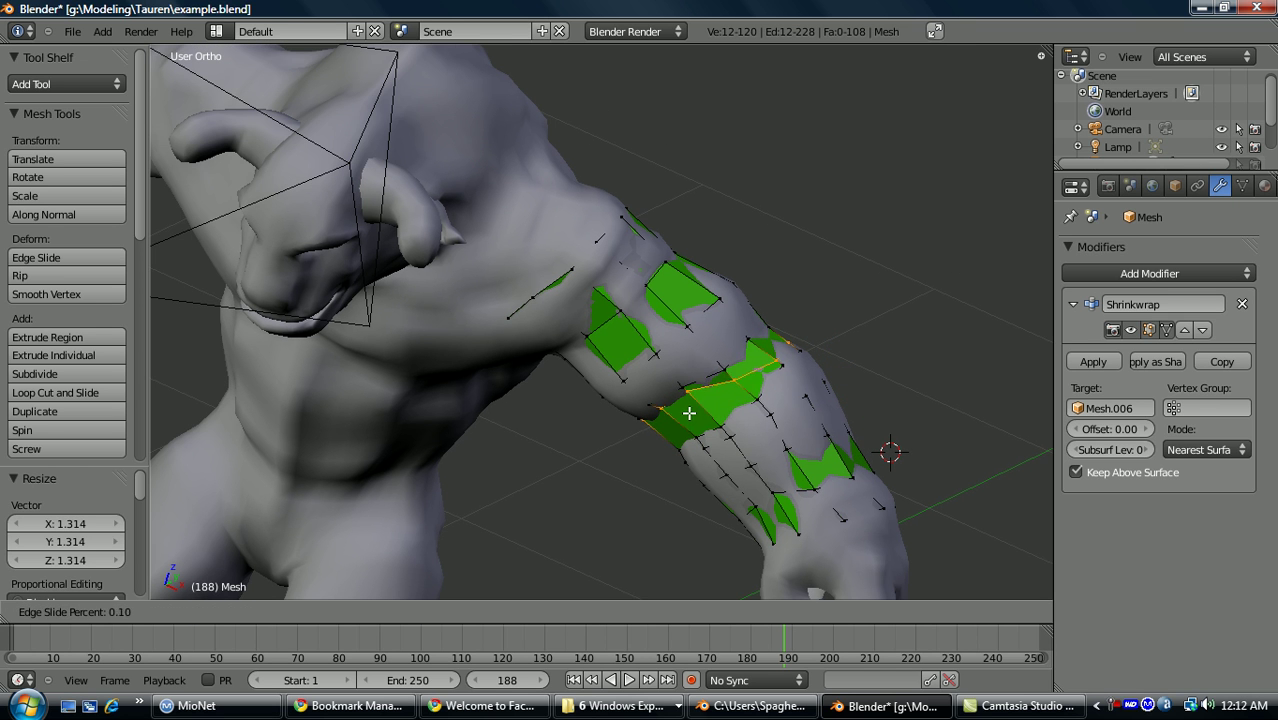
click(694, 416)
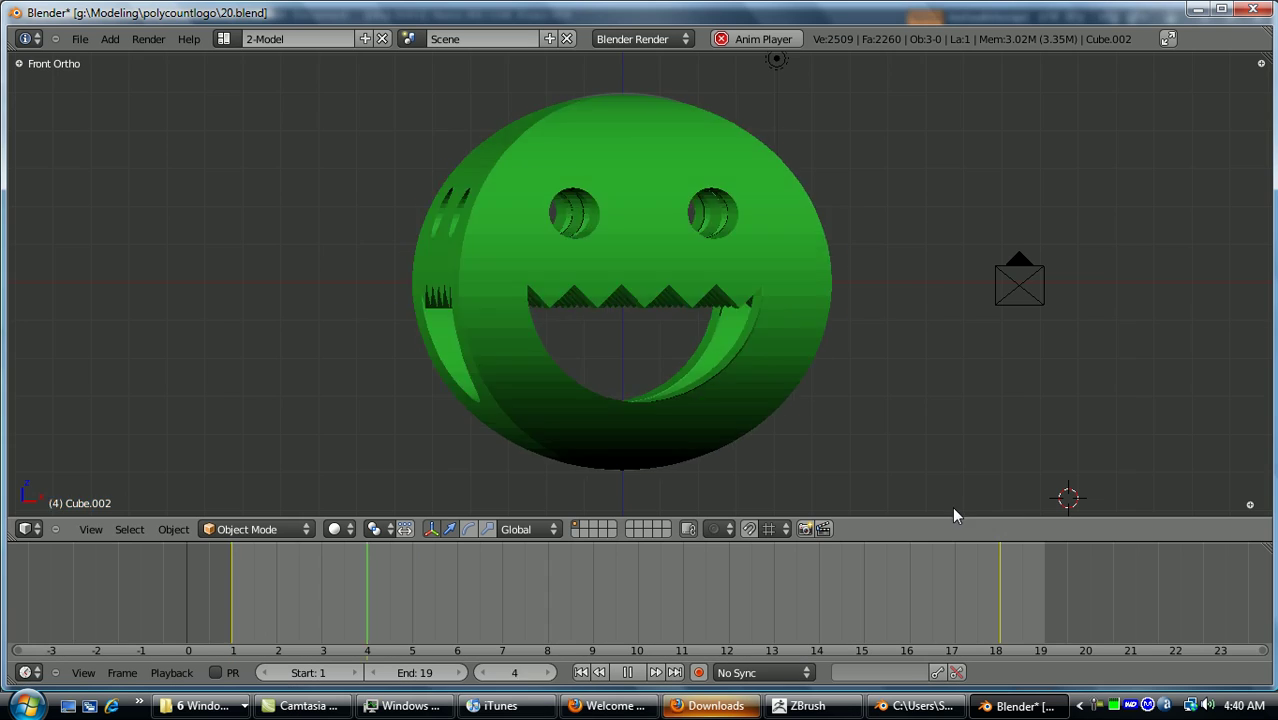